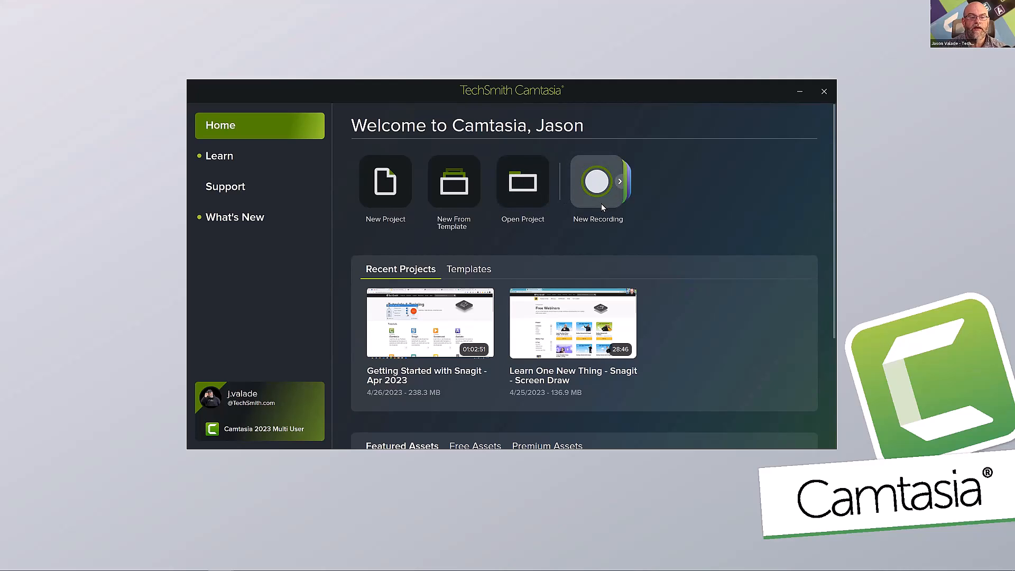
Review the new recording options on the Home page and the full list of tutorials on the Learn page.
left_click(621, 183)
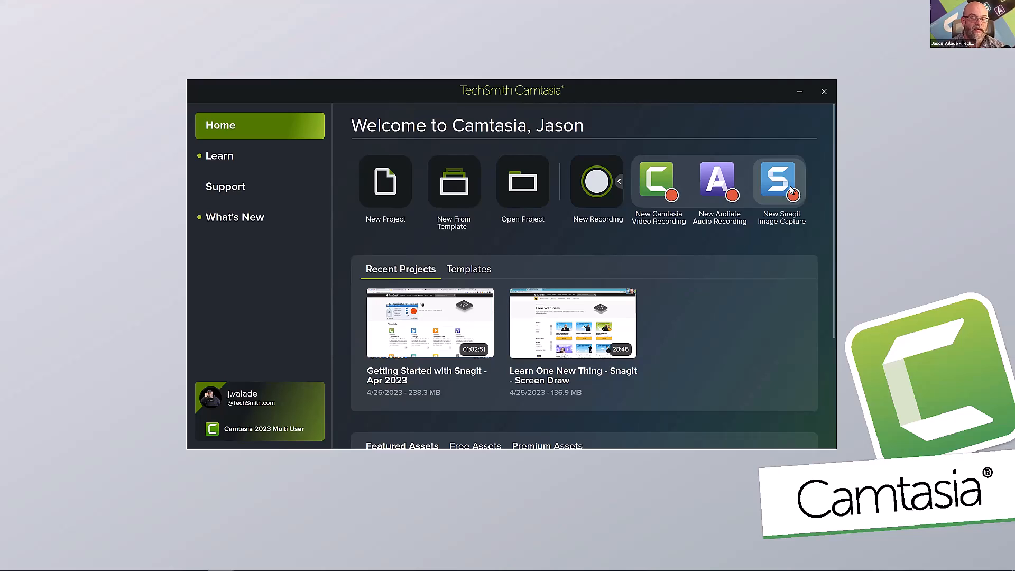
left_click(619, 182)
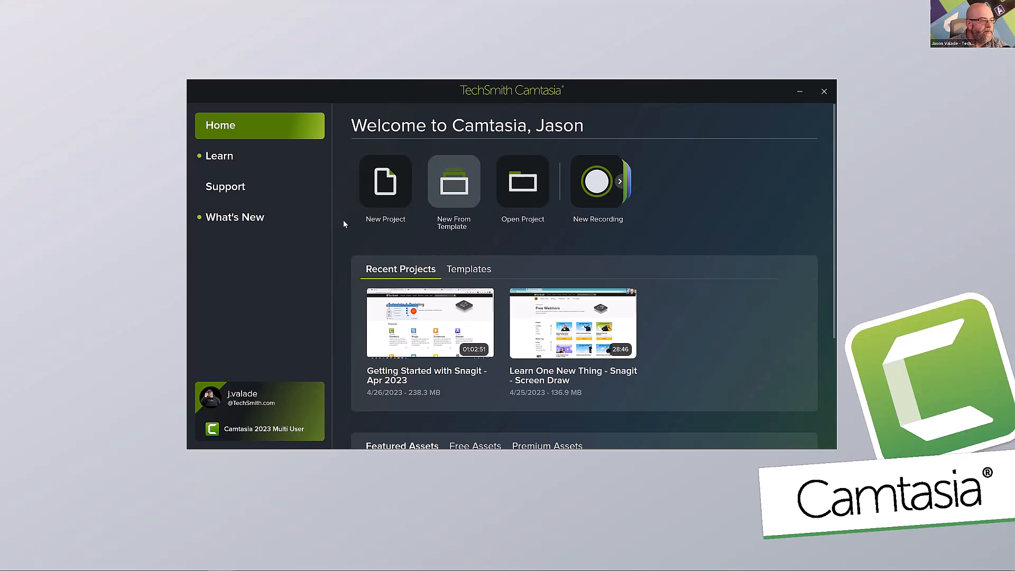
left_click(233, 158)
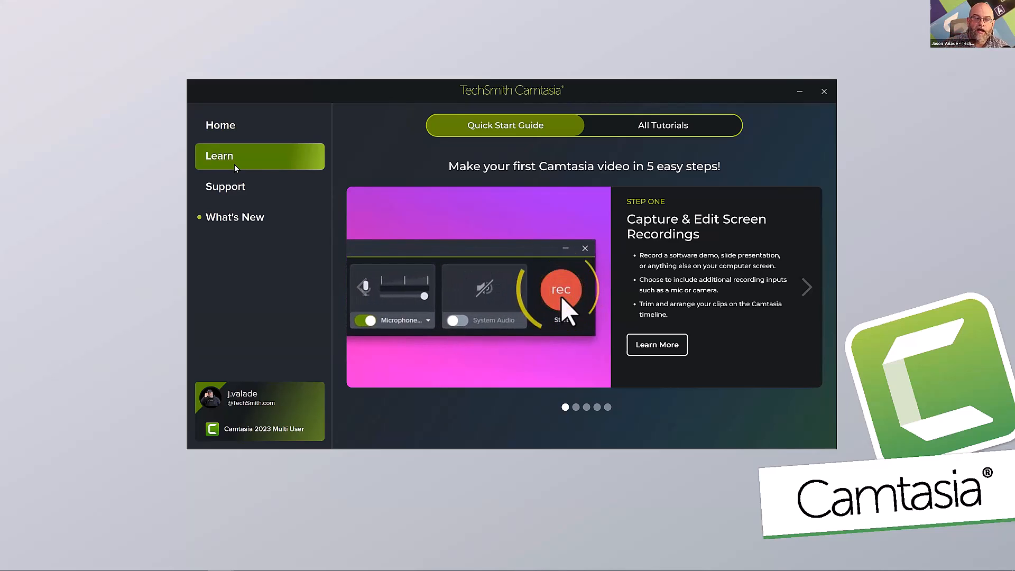
left_click(638, 132)
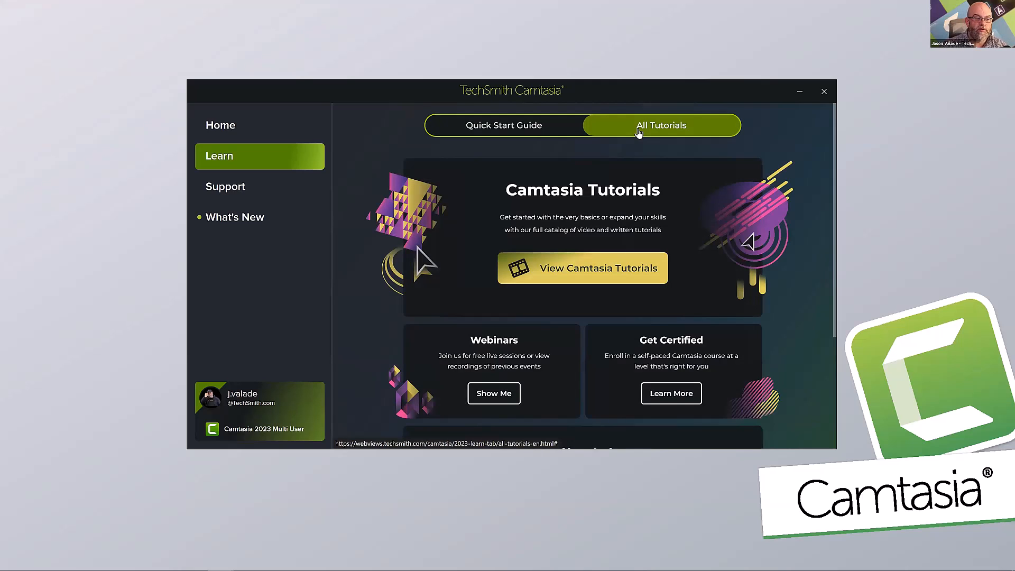
scroll(614, 234, "down", 3)
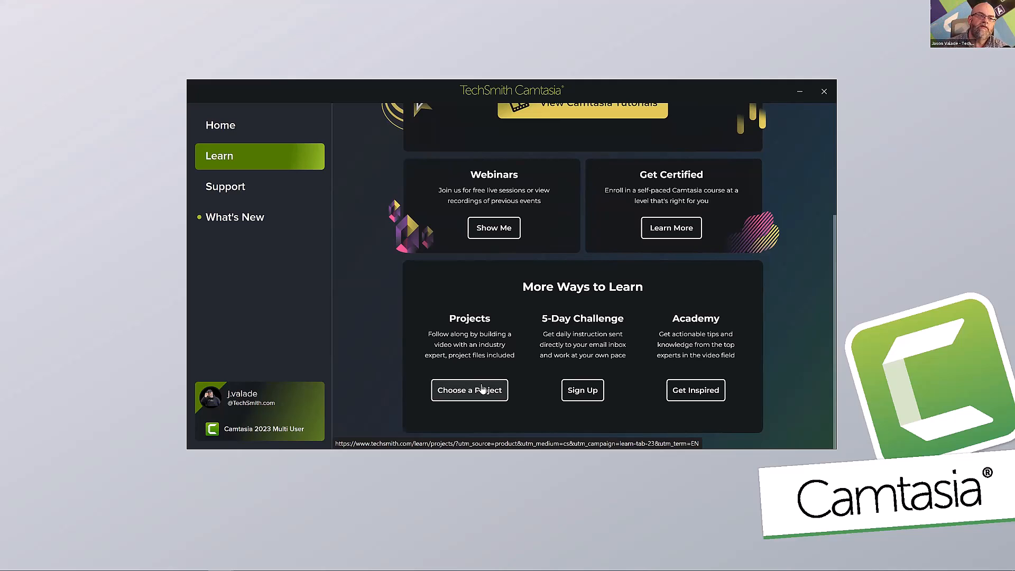
Look through the Support page and the What's New release notes, and return to the Home page.
left_click(265, 193)
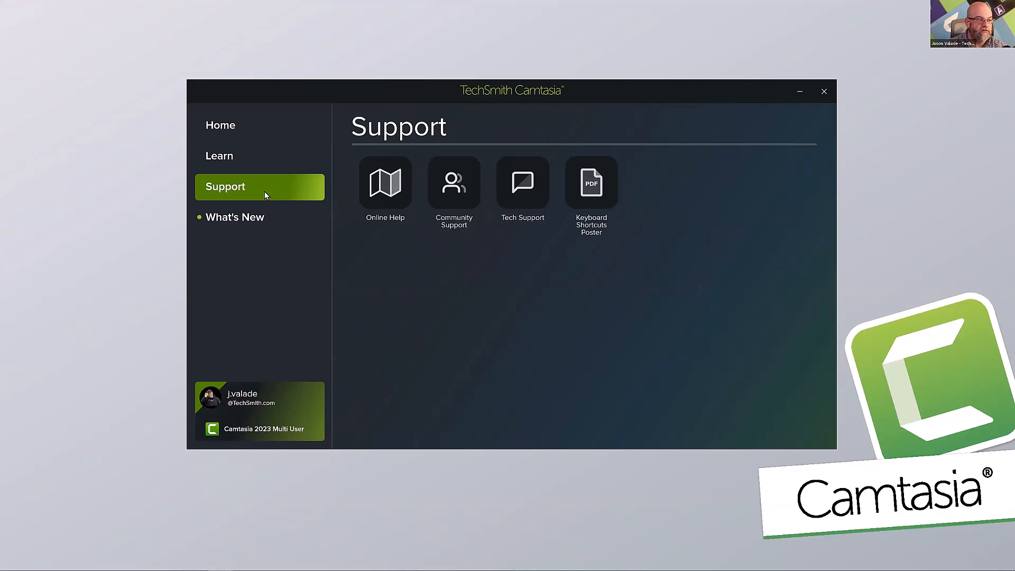
left_click(265, 221)
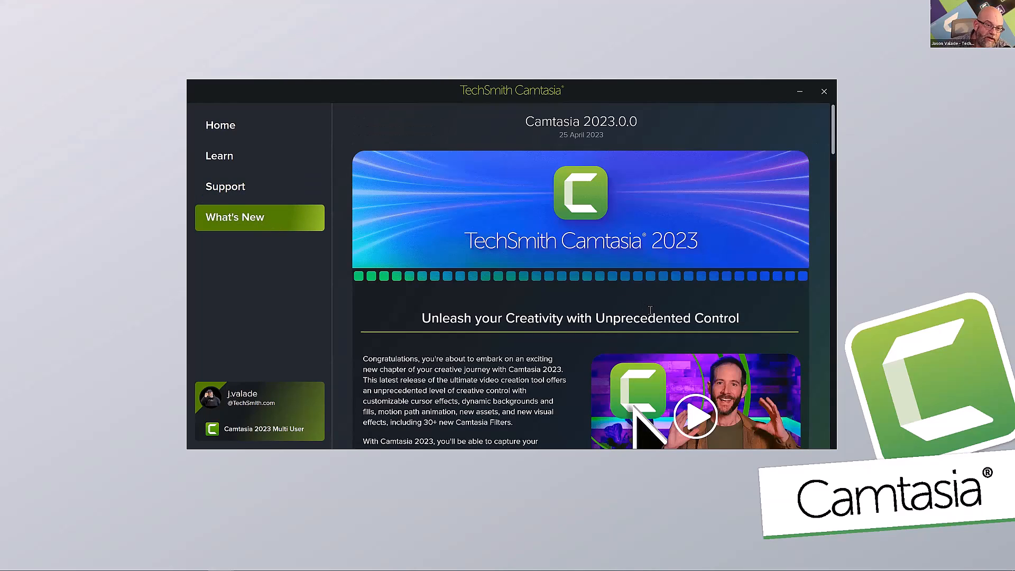
scroll(651, 309, "down", 3)
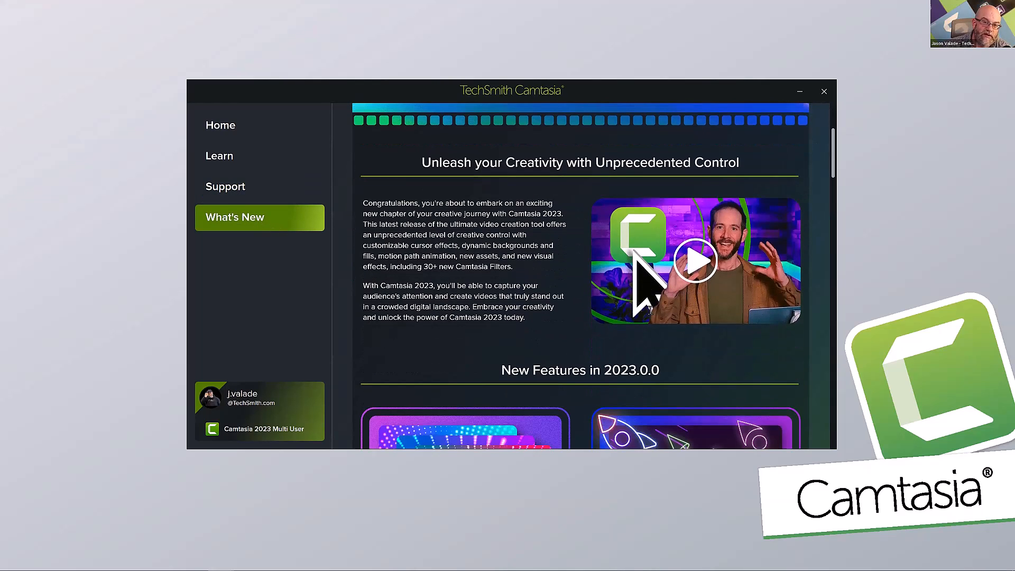
scroll(650, 310, "up", 3)
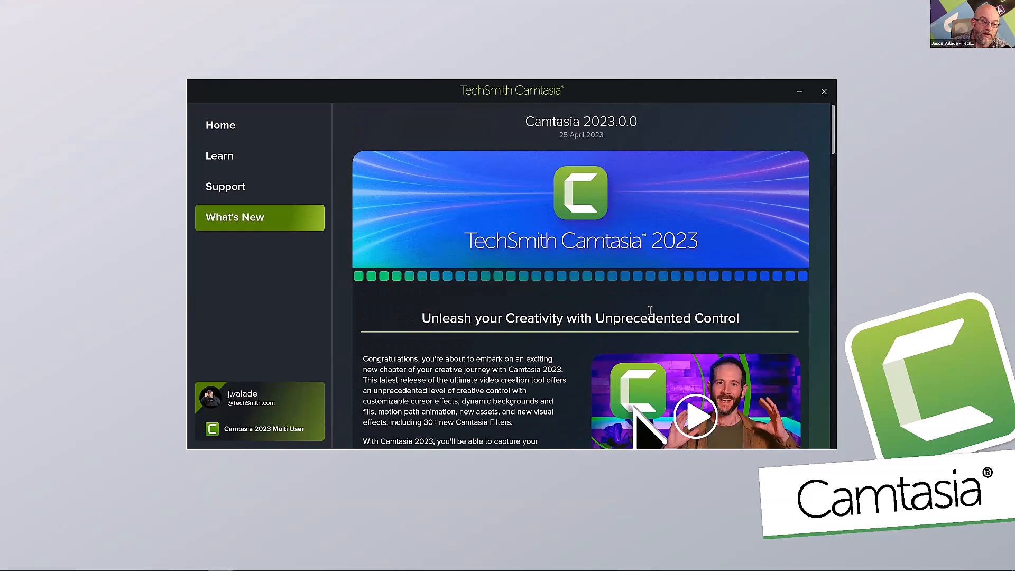
left_click(236, 128)
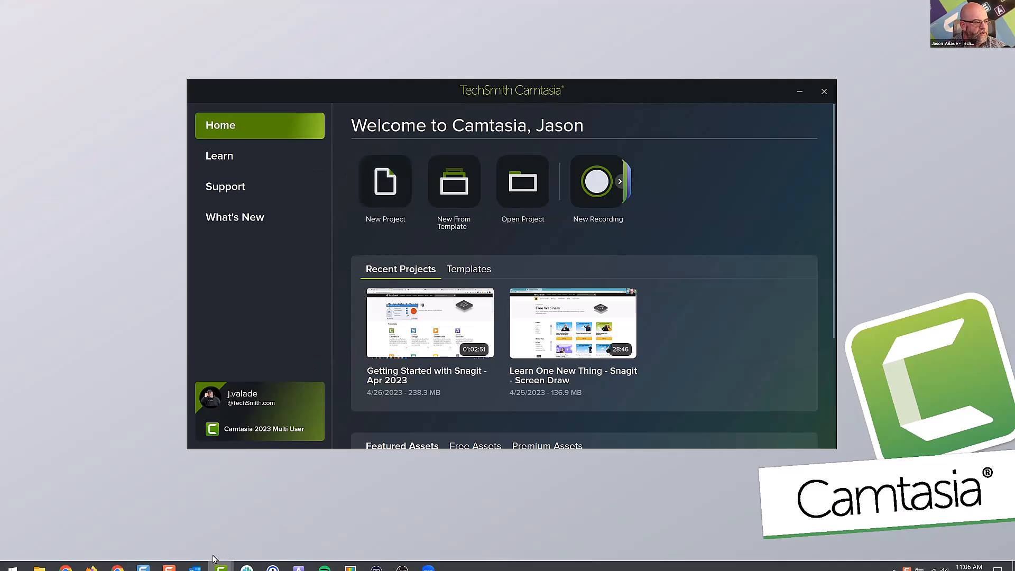
Switch to the untitled project's editor window and scrub the playhead along the empty timeline and back to the start.
mouse_move(220, 560)
left_click(191, 518)
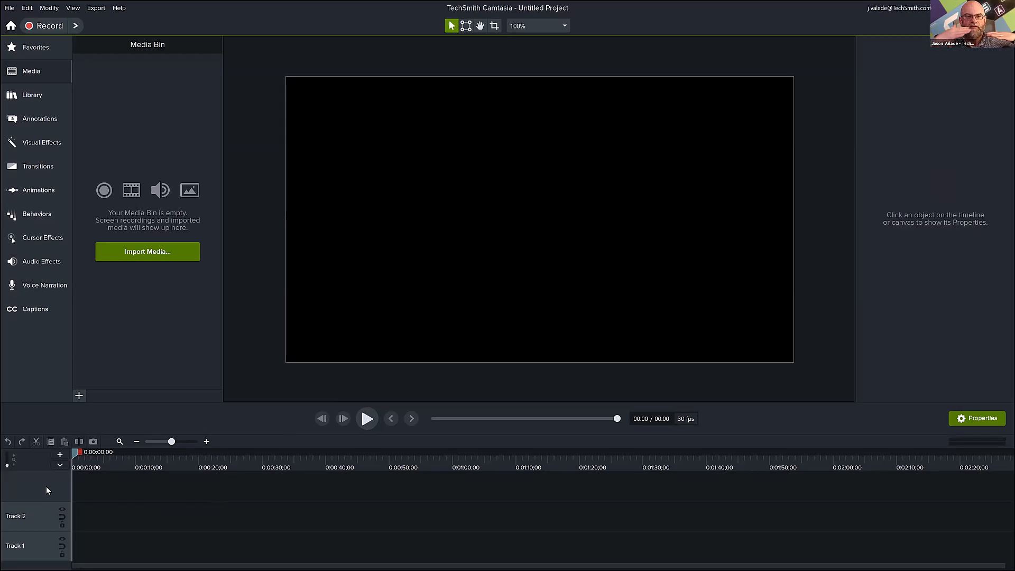
left_click_drag(75, 461, 192, 470)
left_click_drag(274, 474, 71, 481)
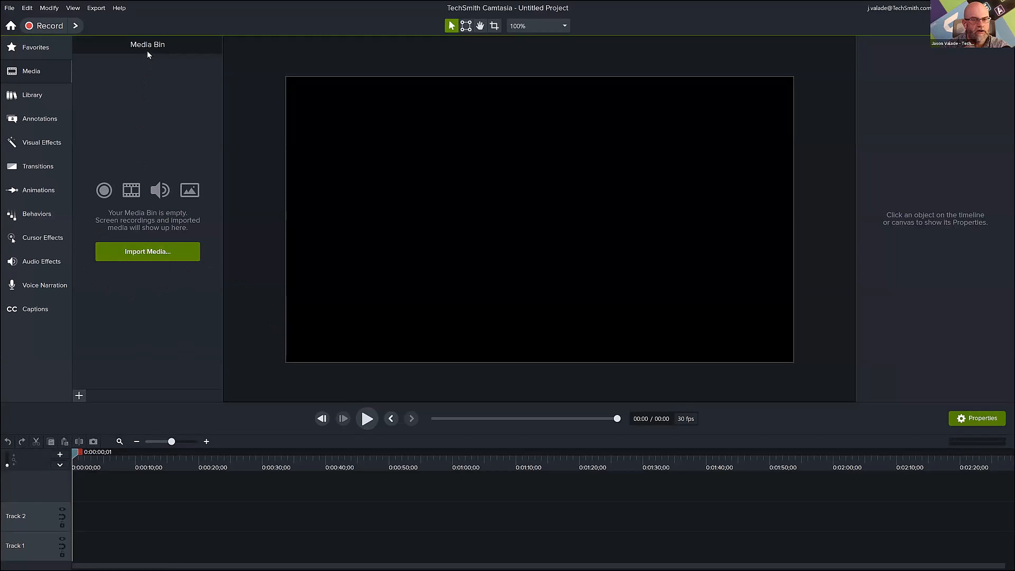
Import shutterstock_551846.wav, the four shutterstock .mov clips and SUI PPT.pptx from the 4-27 Webinar folder and review them in the Media Bin.
left_click(138, 251)
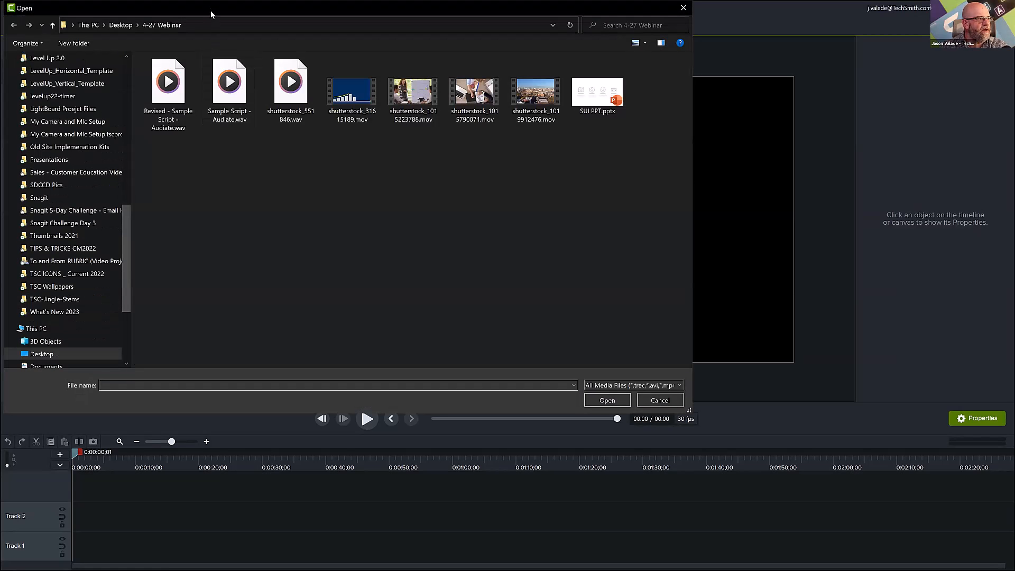
left_click_drag(209, 10, 447, 64)
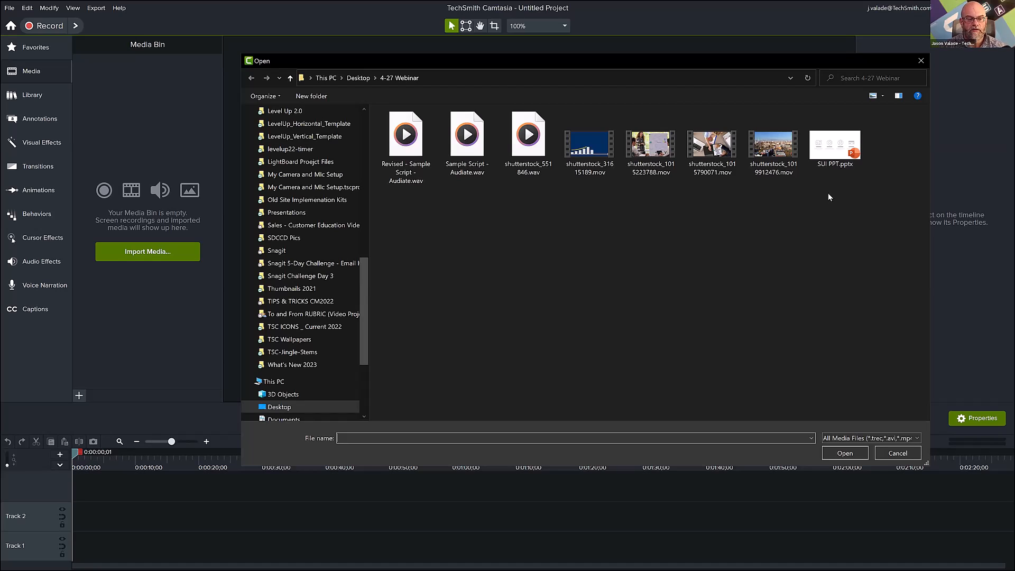
left_click_drag(868, 179, 503, 113)
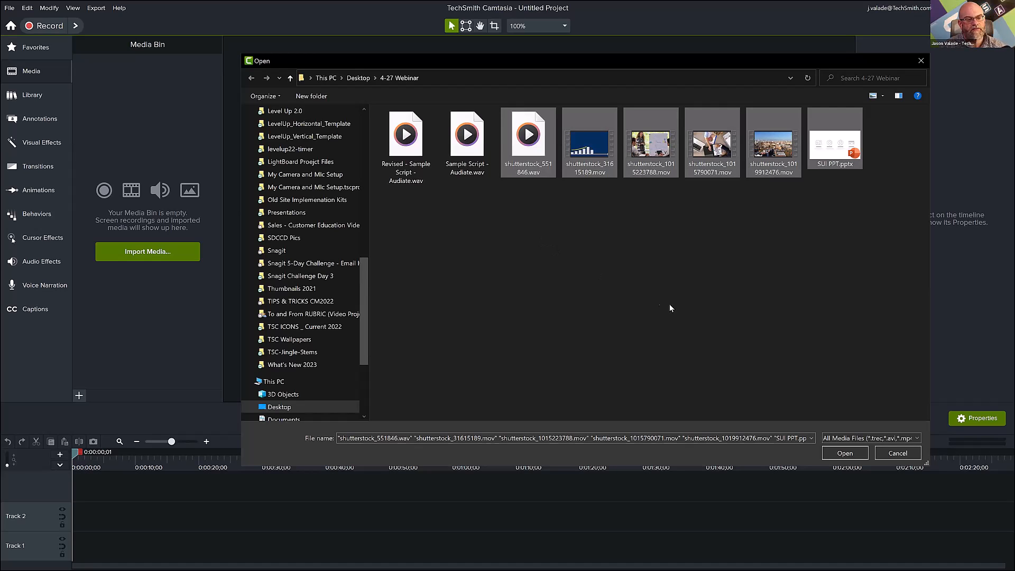
left_click(847, 454)
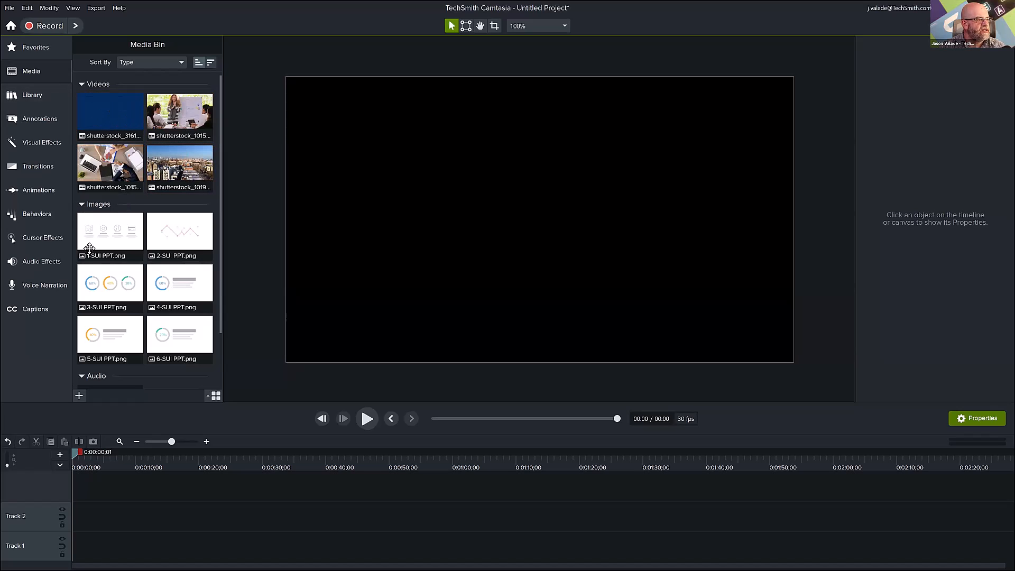
scroll(183, 310, "down", 3)
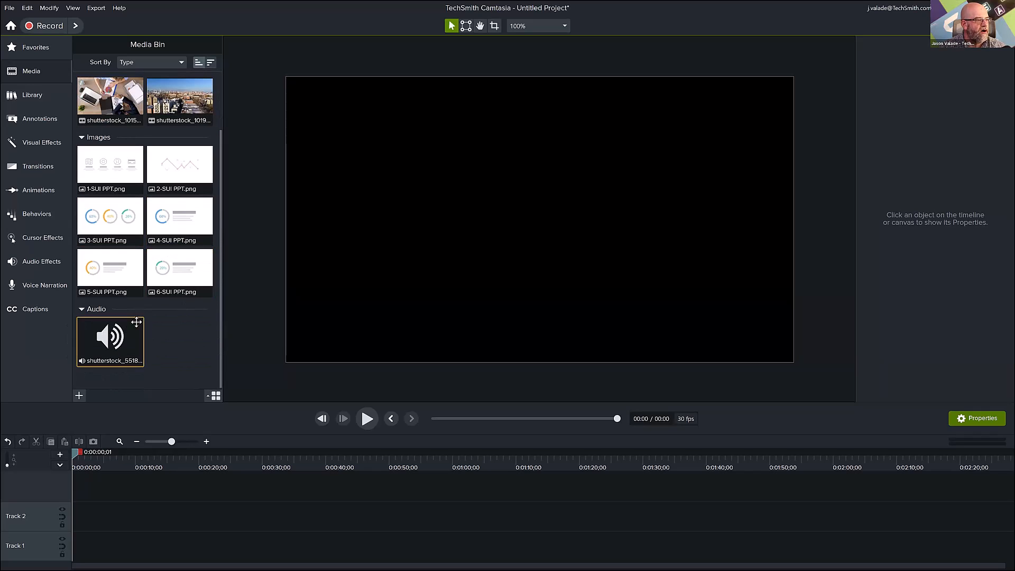
scroll(158, 283, "up", 3)
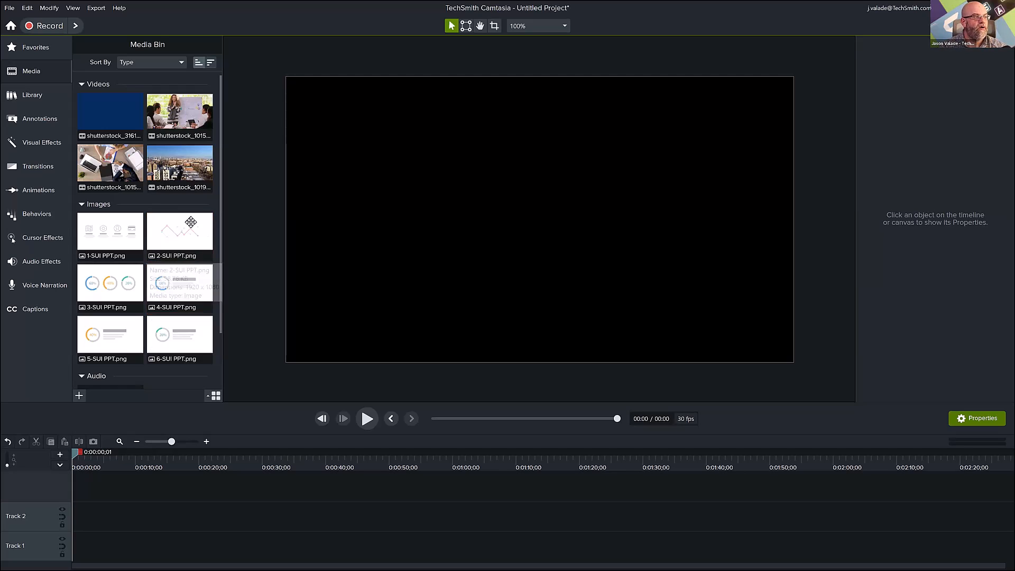
Show the library assets and switch the library to Camtasia 2023.
left_click(29, 102)
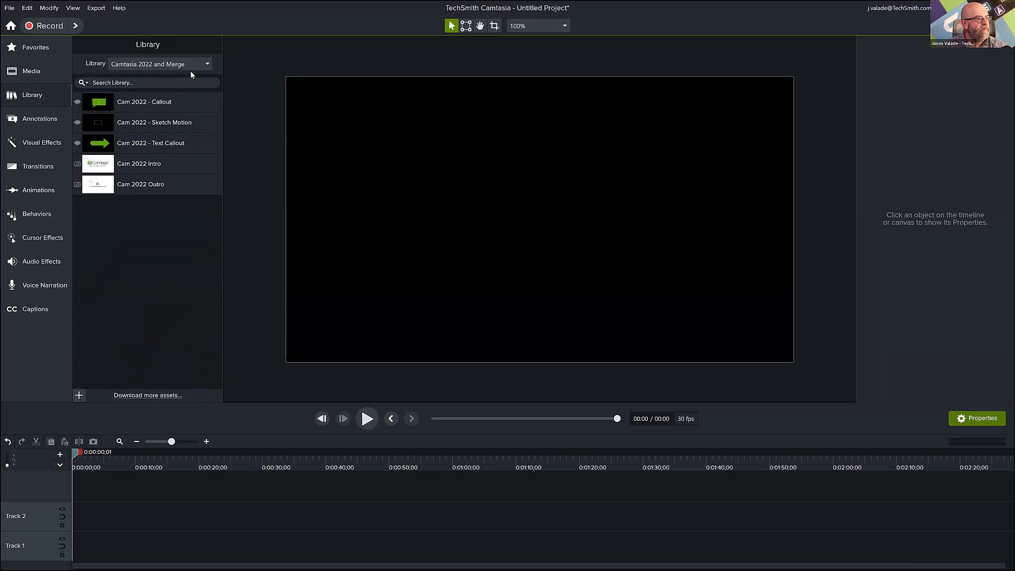
left_click(205, 64)
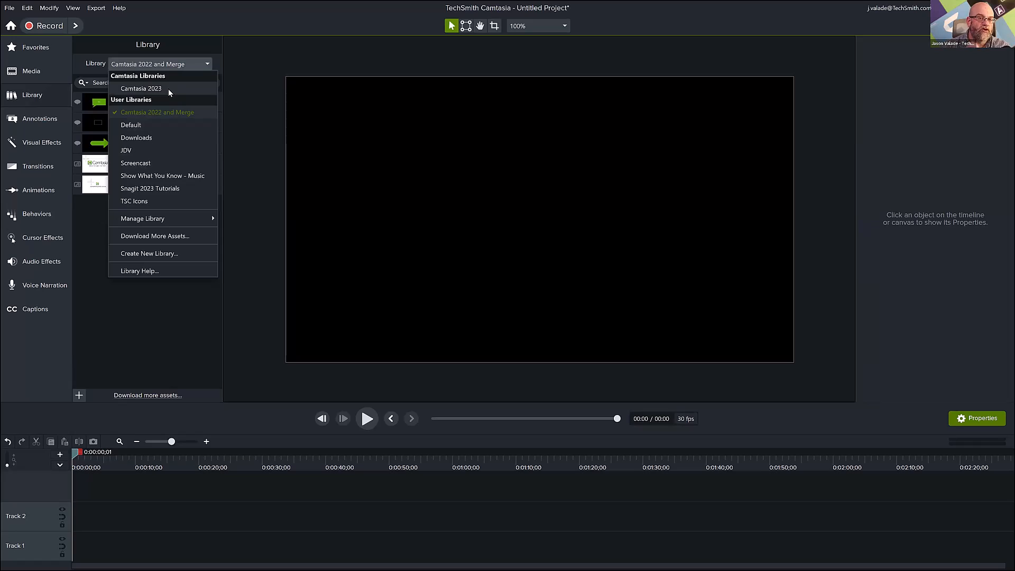
left_click(142, 89)
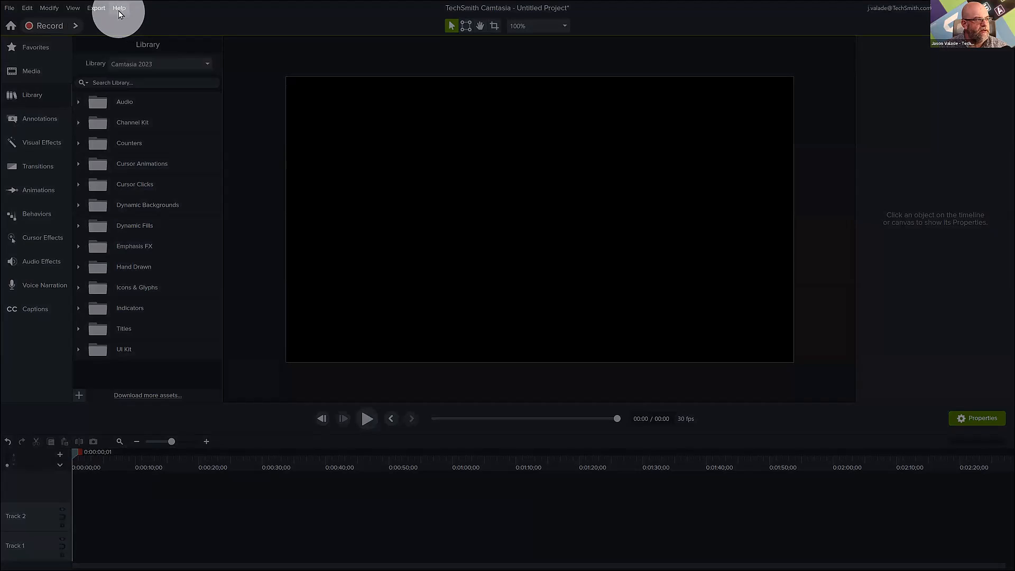
Check the installed version in the About Camtasia information and close it.
left_click(120, 9)
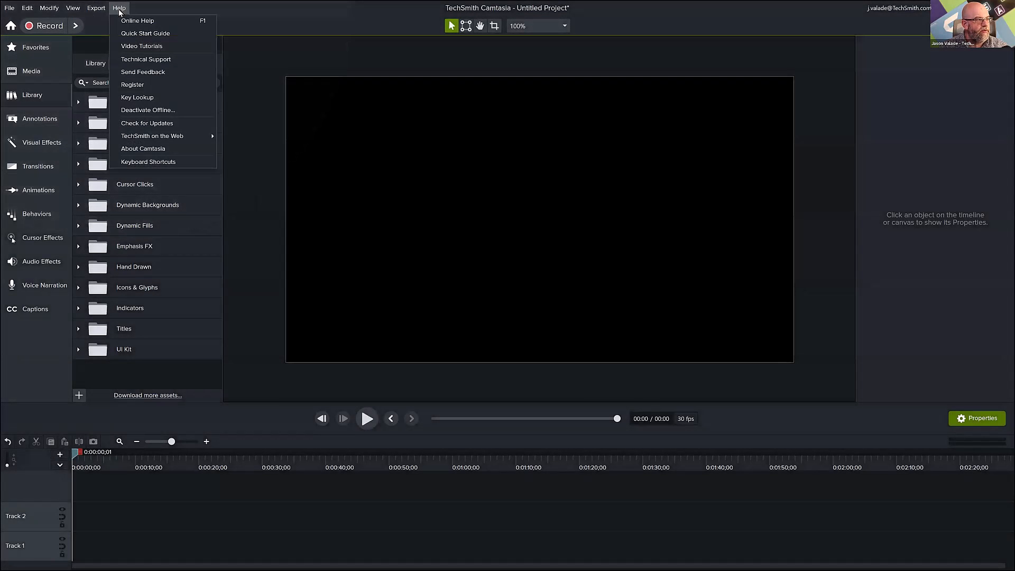
left_click(166, 151)
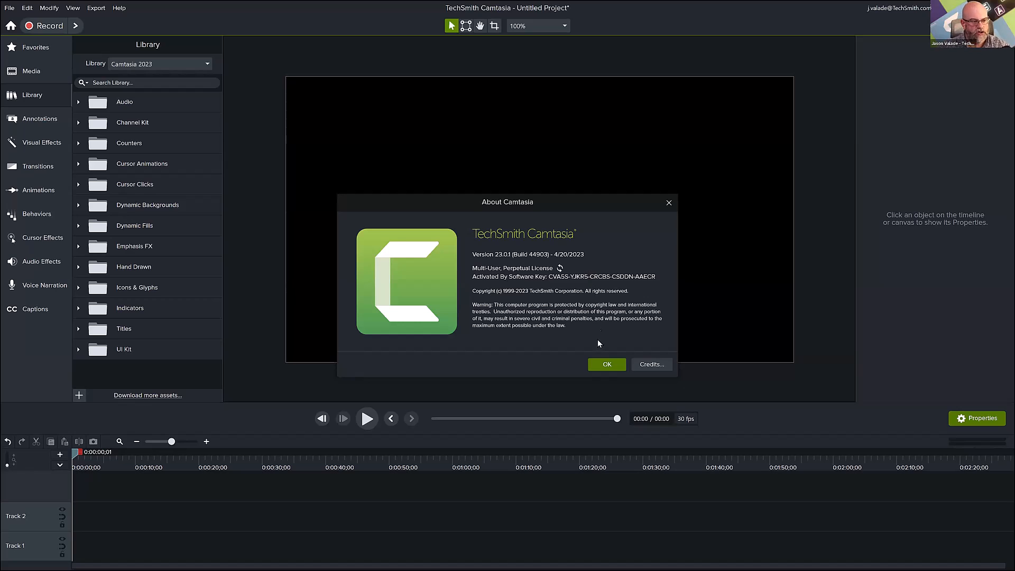
left_click(610, 367)
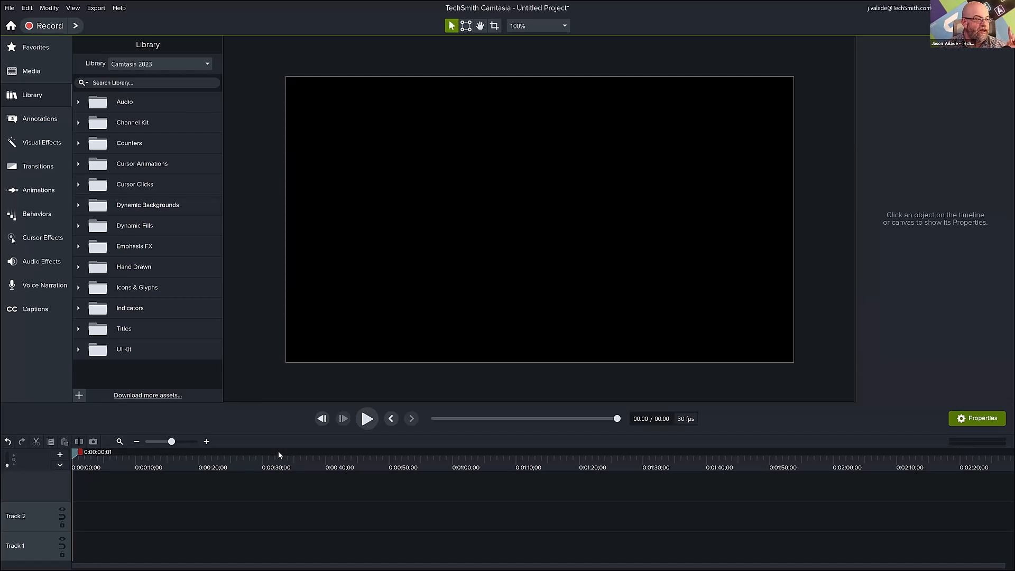
Expand the Titles folder in the Camtasia 2023 library and open a preview of Big Type 1.
left_click(78, 329)
scroll(81, 328, "down", 4)
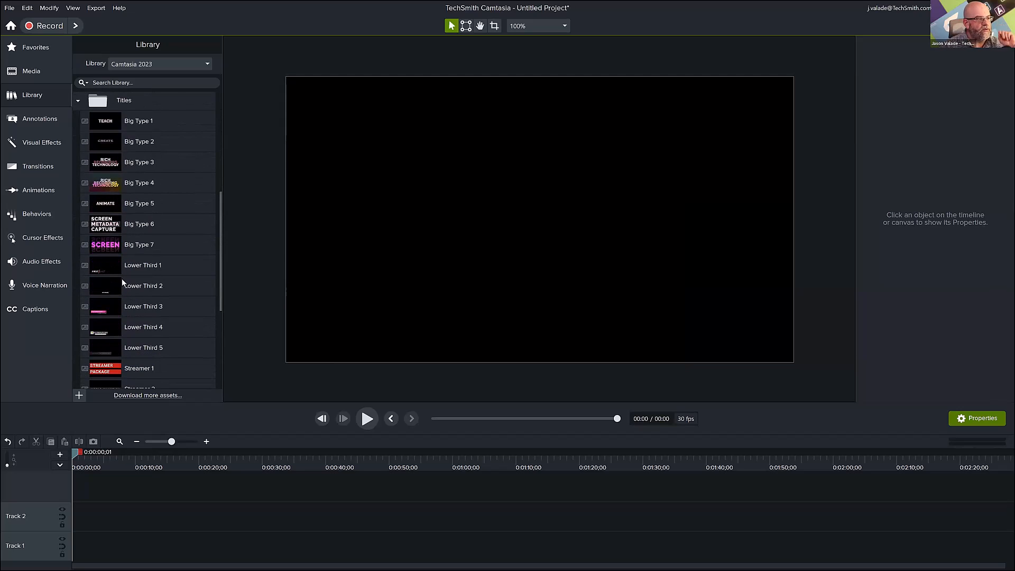
double_click(142, 125)
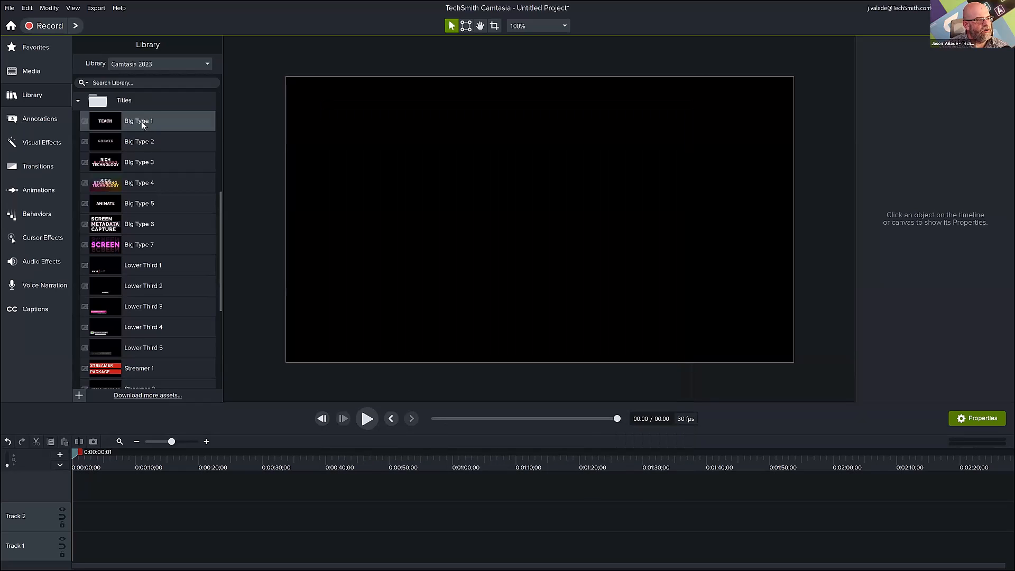
key("alt+Tab")
key("alt+Tab")
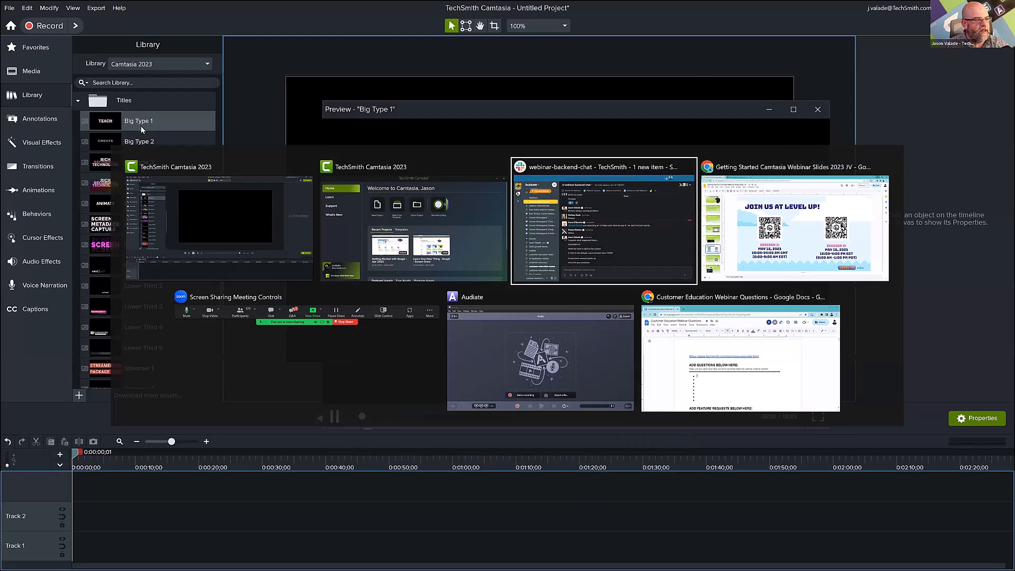
key("Escape")
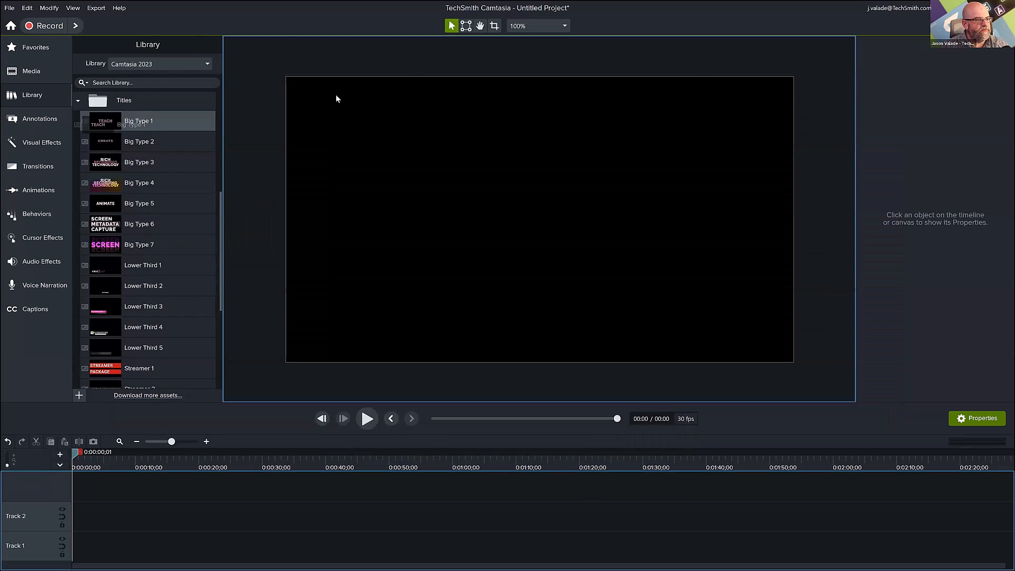
Add the Big Type 1 title to Track 1, play its preview and close the preview window.
double_click(163, 121)
left_click_drag(164, 119, 528, 104)
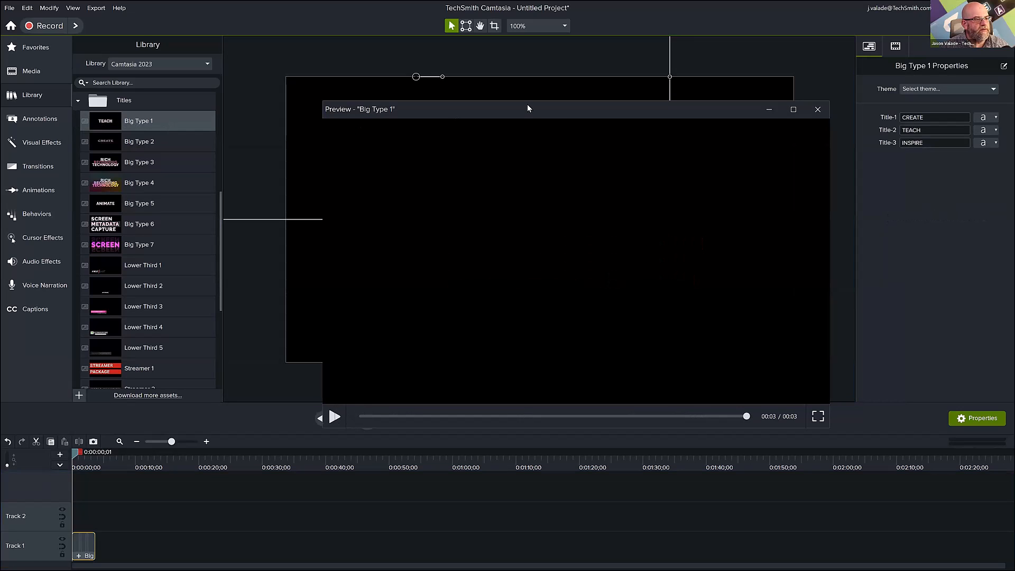
left_click(335, 417)
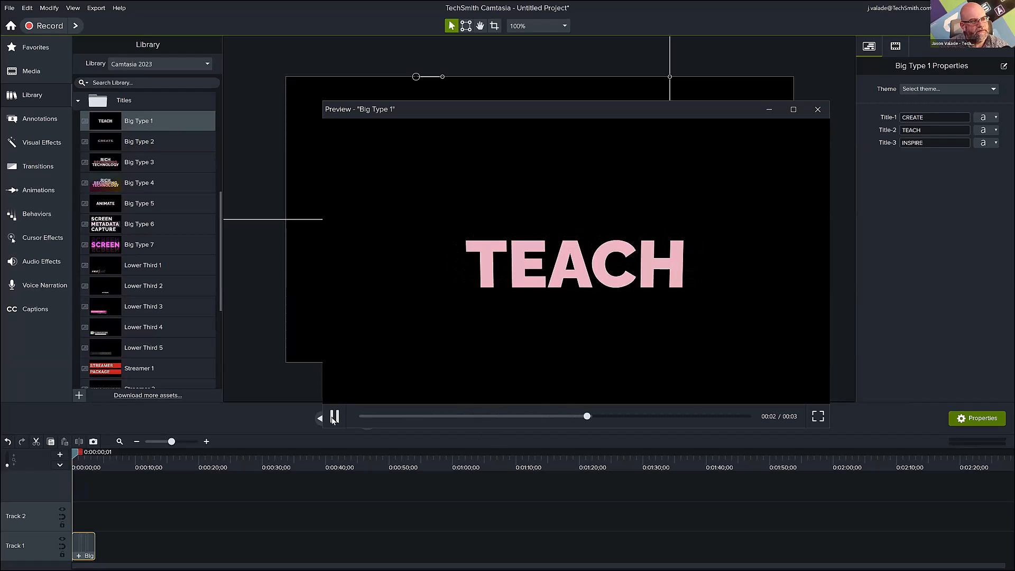
left_click(819, 110)
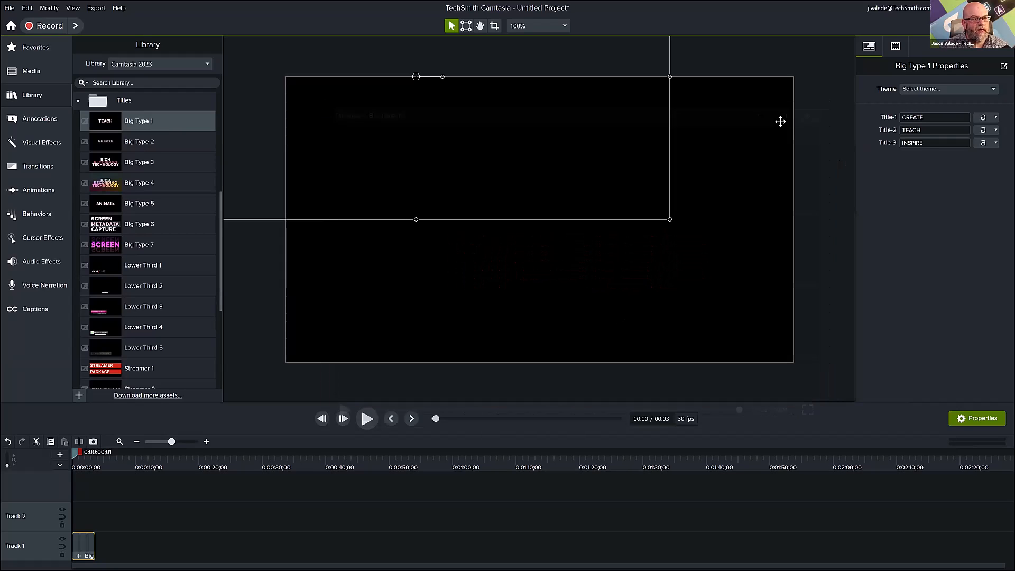
Select the Streamer 7 title in the Titles folder and delete the Big Type 1 clip from Track 1.
scroll(126, 216, "down", 4)
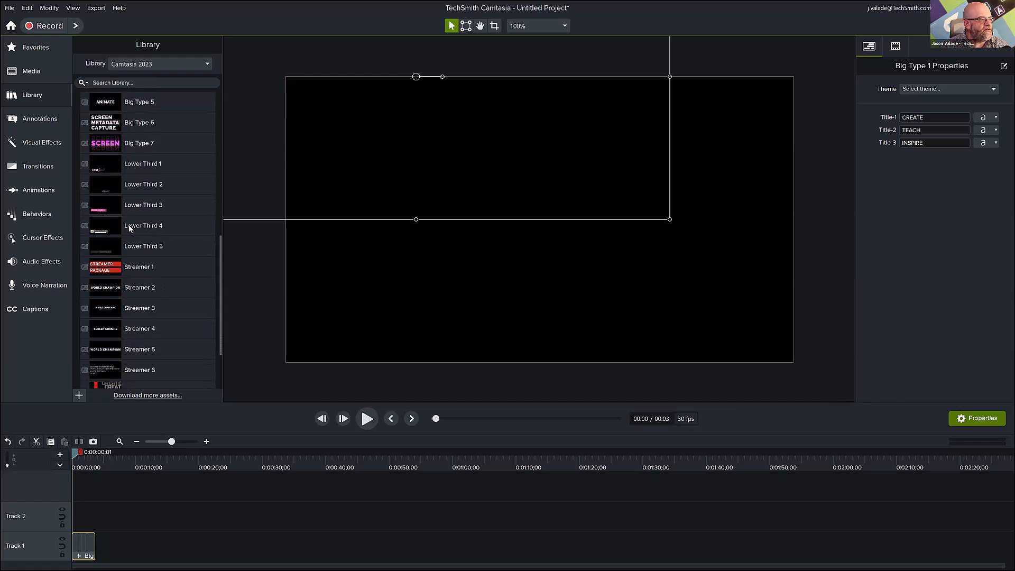
scroll(130, 238, "down", 1)
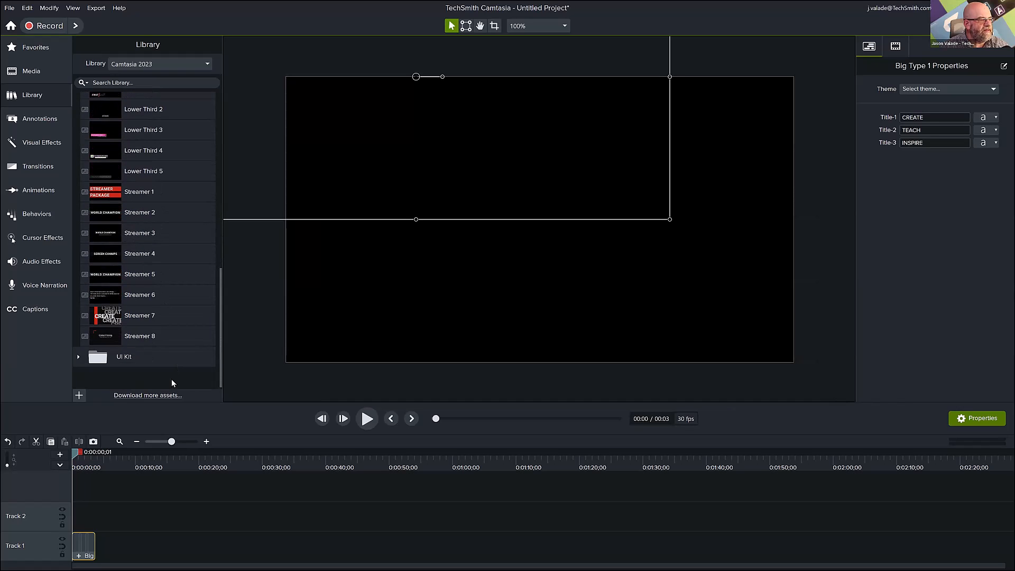
left_click(142, 316)
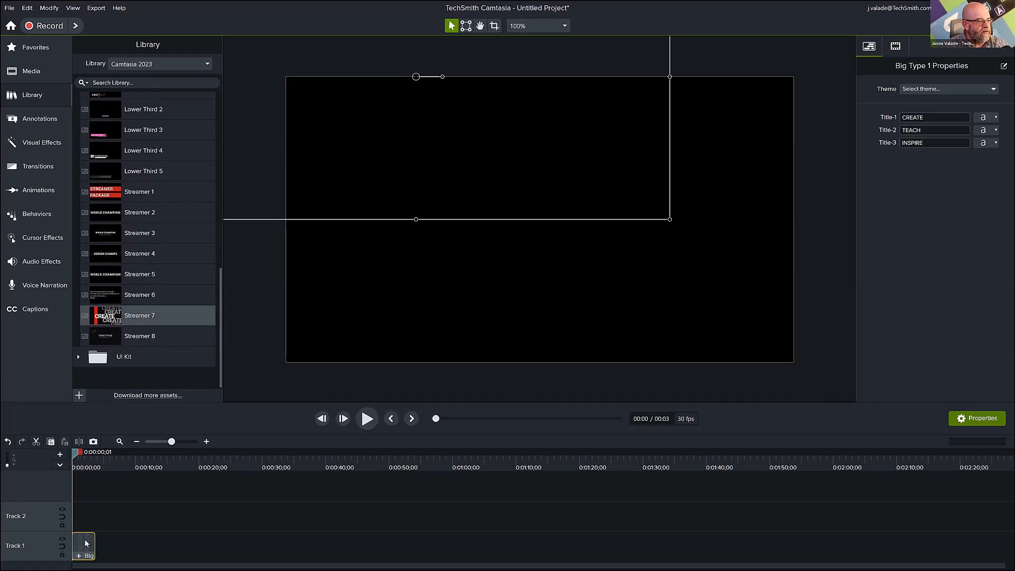
key("Delete")
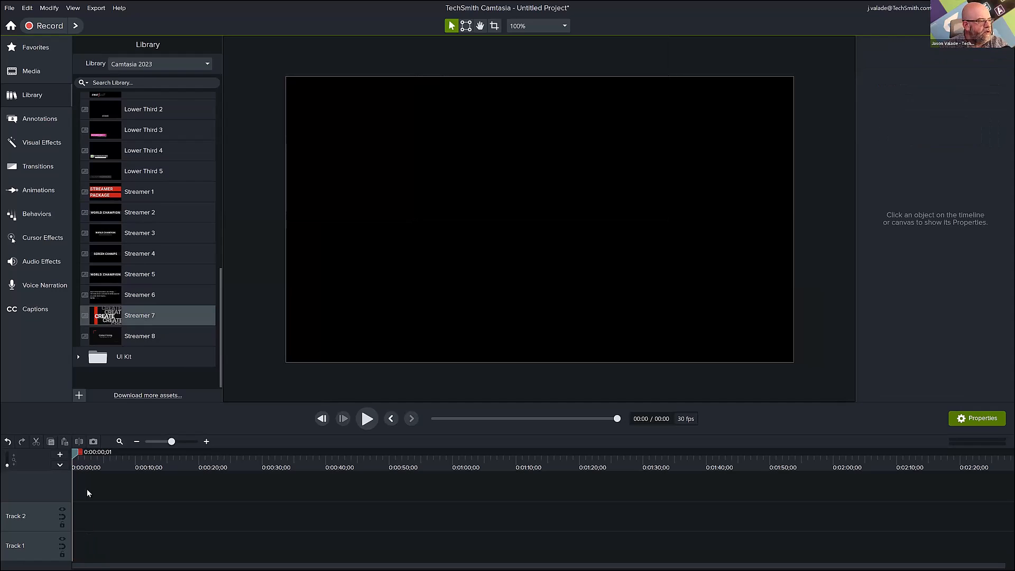
Add the Streamer 7 title from the library to the start of Track 1.
right_click(111, 315)
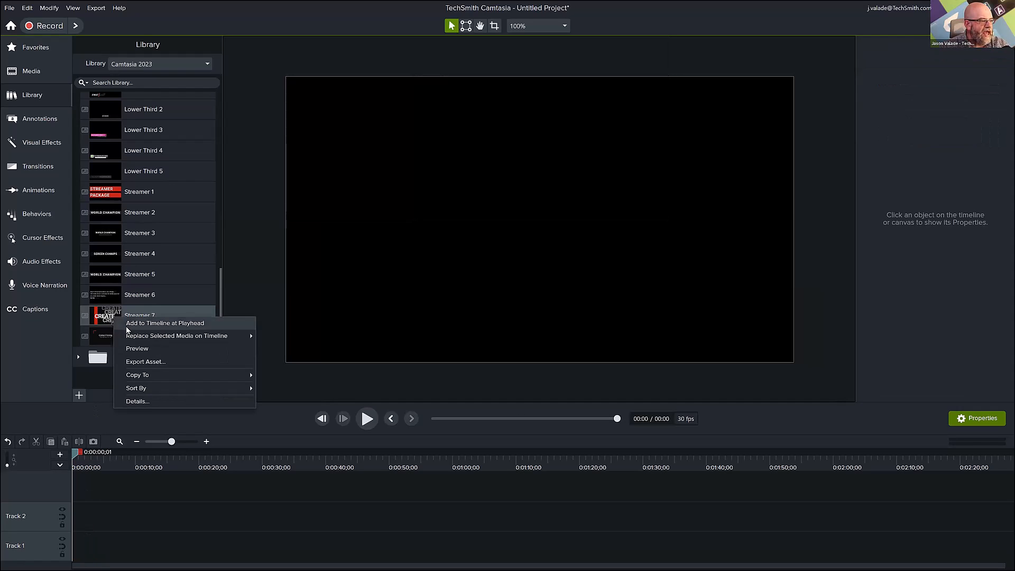
left_click(169, 324)
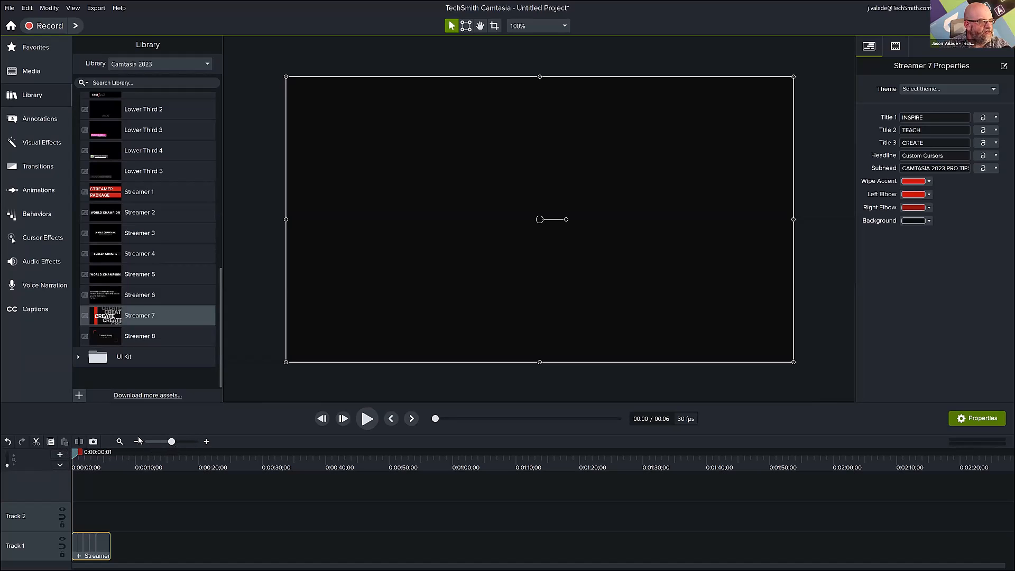
left_click(207, 442)
left_click(206, 442)
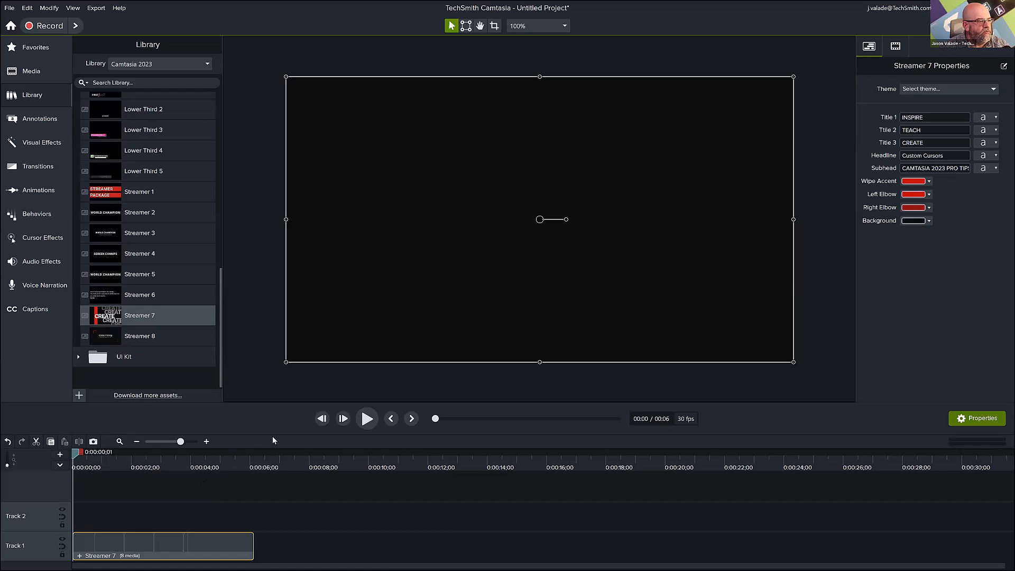
Play the Streamer 7 title, pause it near its end, and scrub back through its animation to about 4 seconds.
left_click(367, 423)
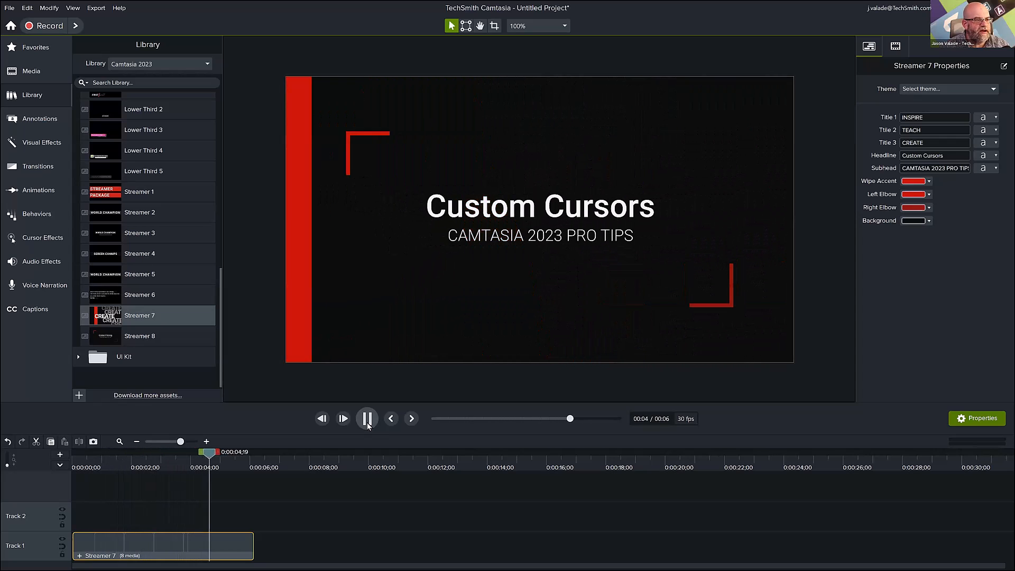
left_click(368, 420)
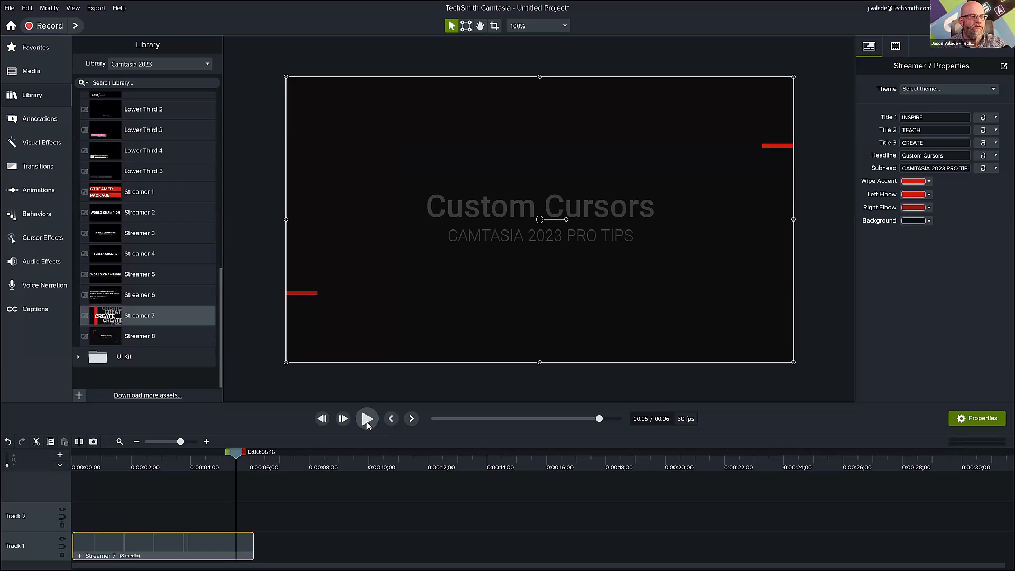
left_click(145, 467)
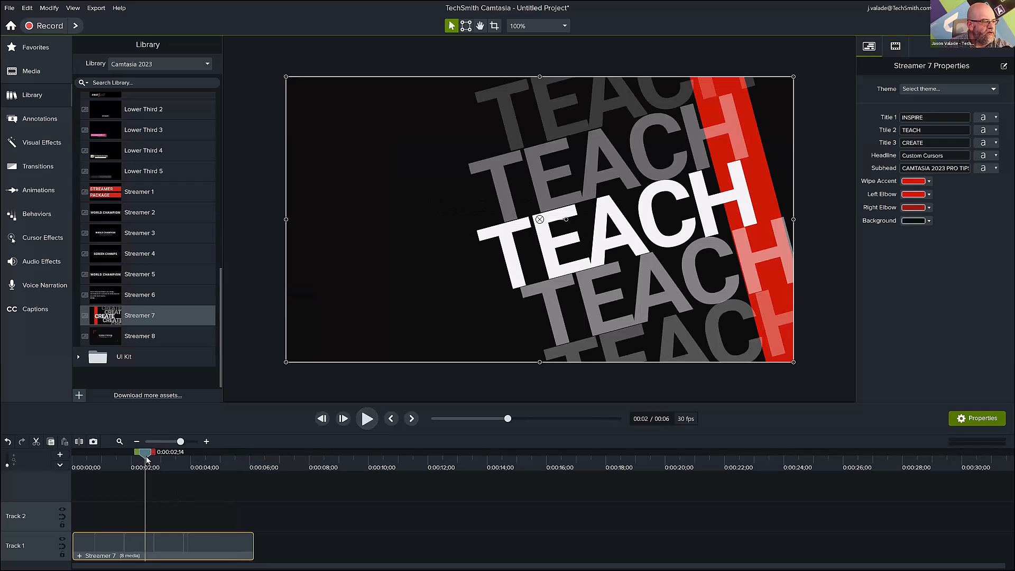
left_click_drag(123, 462, 190, 487)
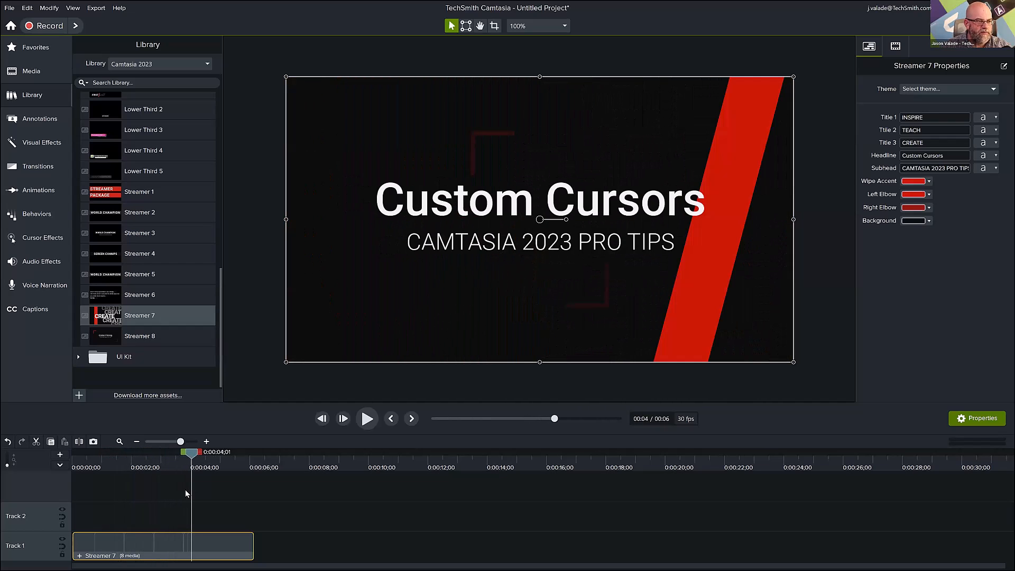
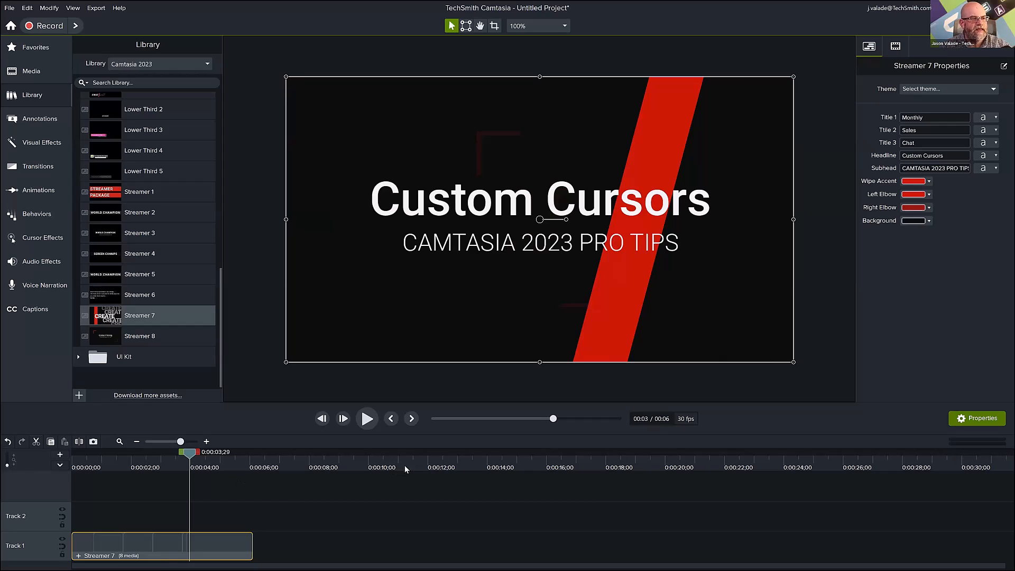
Set the Headline of the Streamer 7 title to "Quarter 2 Preview".
left_click(937, 156)
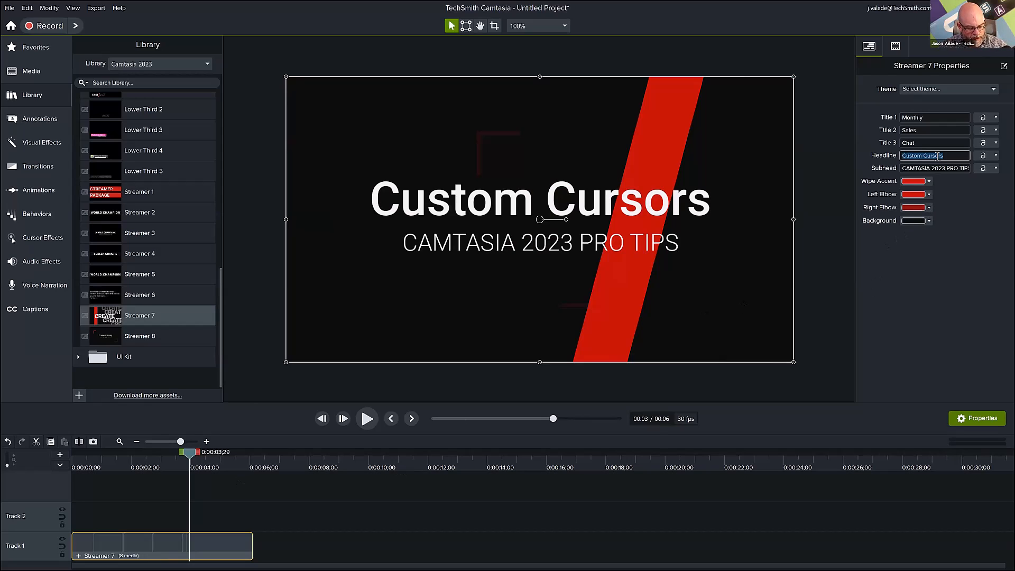
type("Quarter 2")
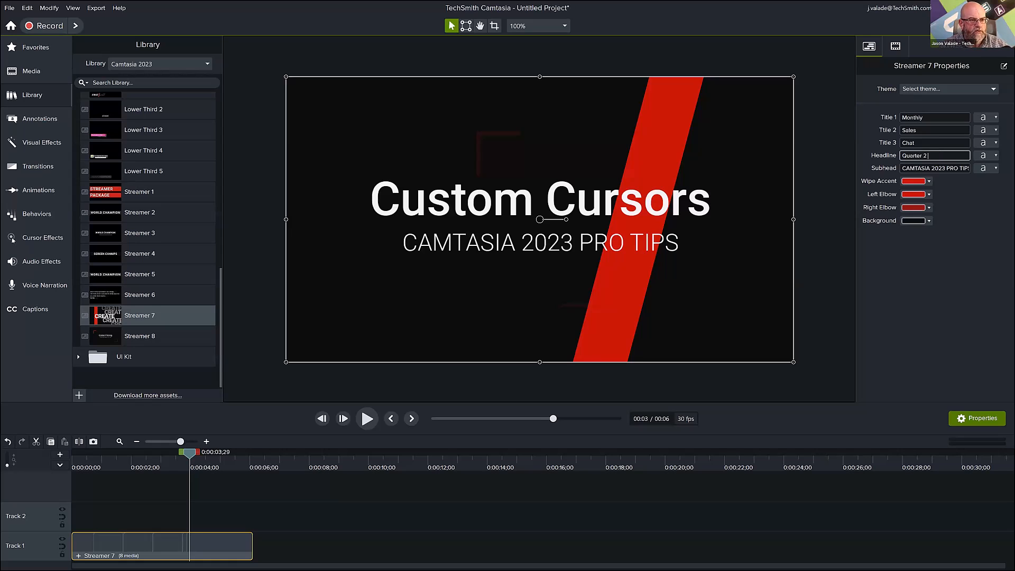
type(" Previe")
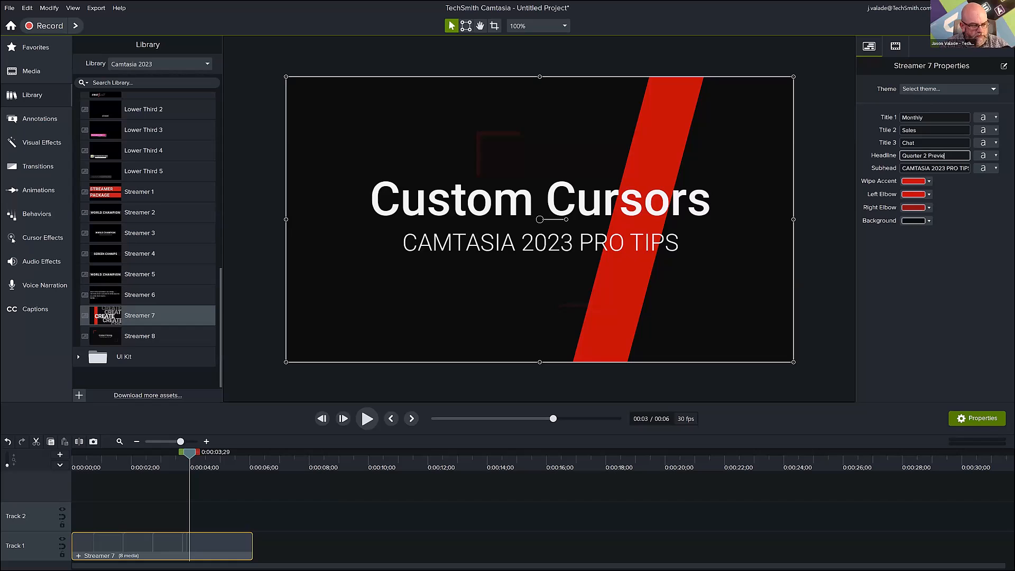
type("w")
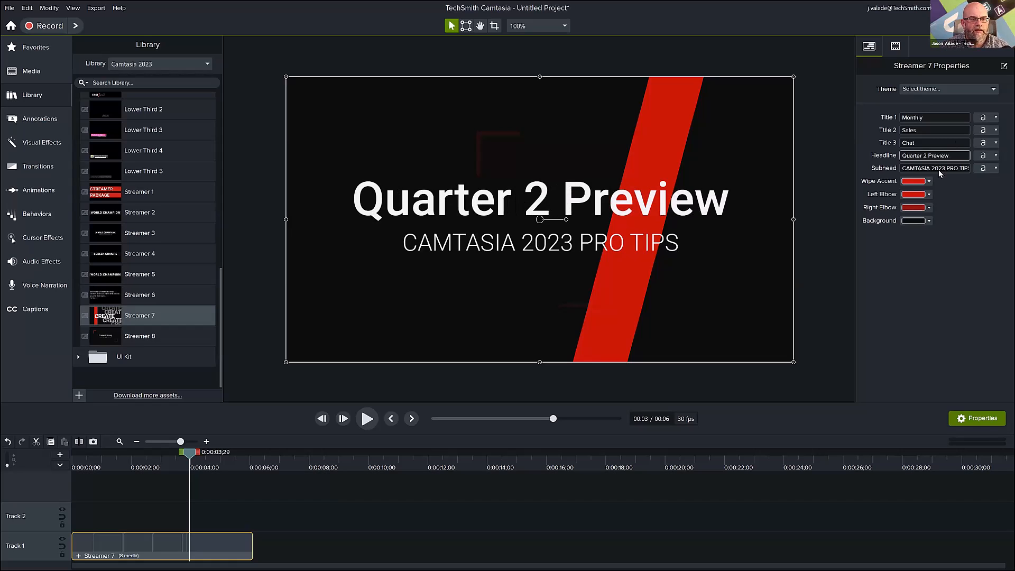
Replace the title's Subhead with the presenter's first name in possessive form followed by "Overview".
key("Tab")
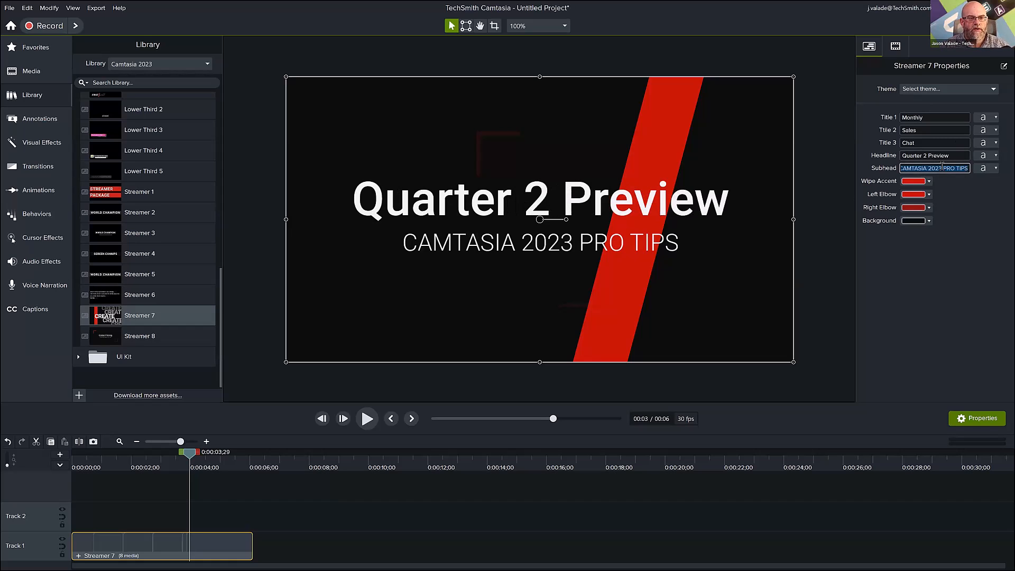
type("Jason's")
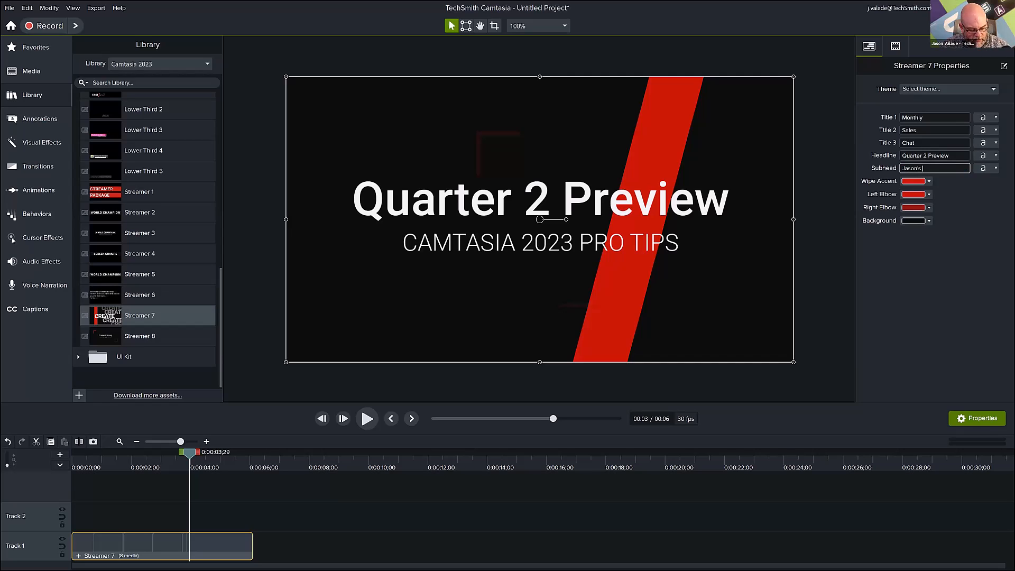
type(" Overvi")
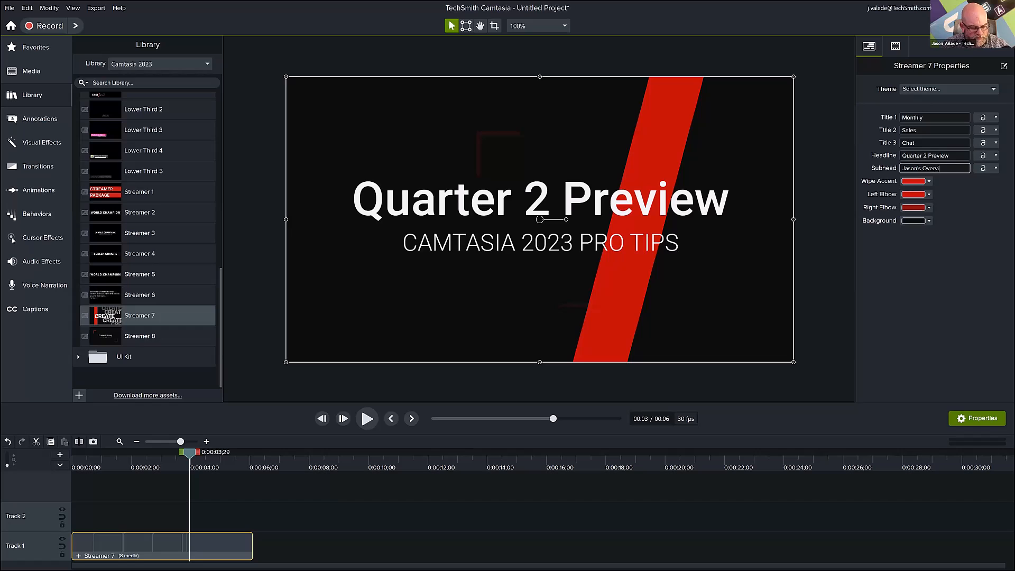
type("ew")
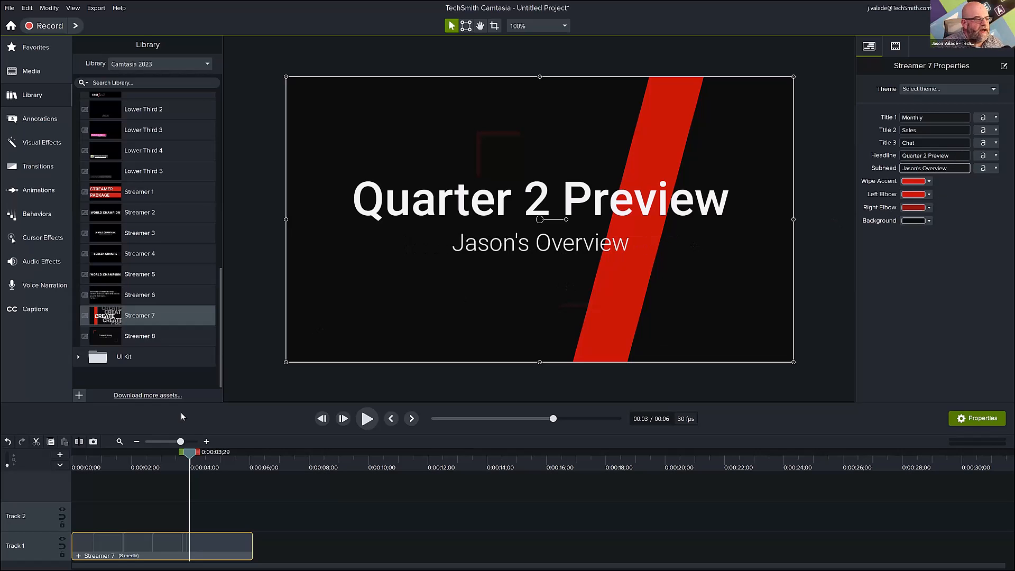
Change the title's Wipe Accent color to green by sampling it with the eyedropper.
left_click_drag(88, 458, 214, 474)
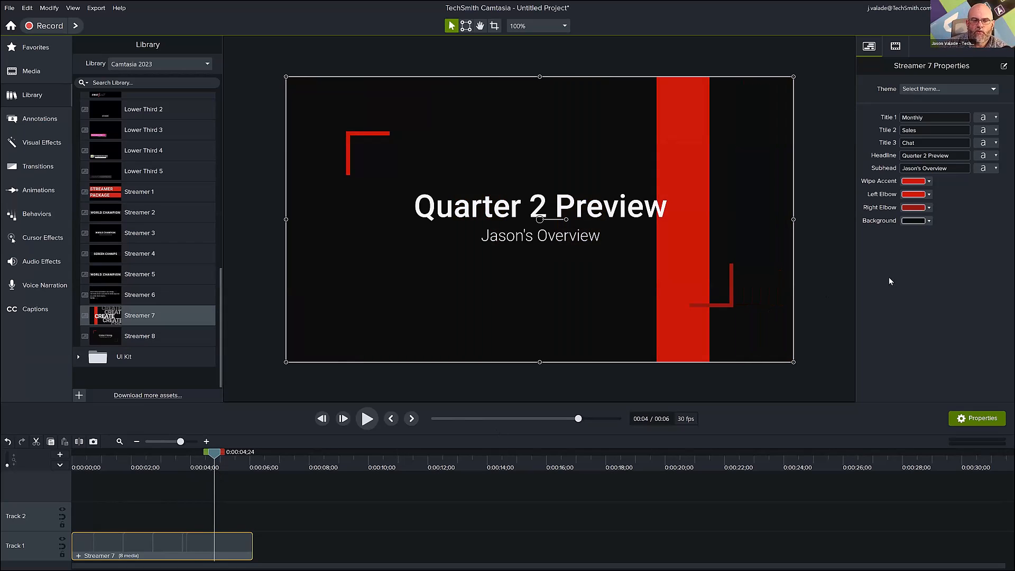
left_click(929, 182)
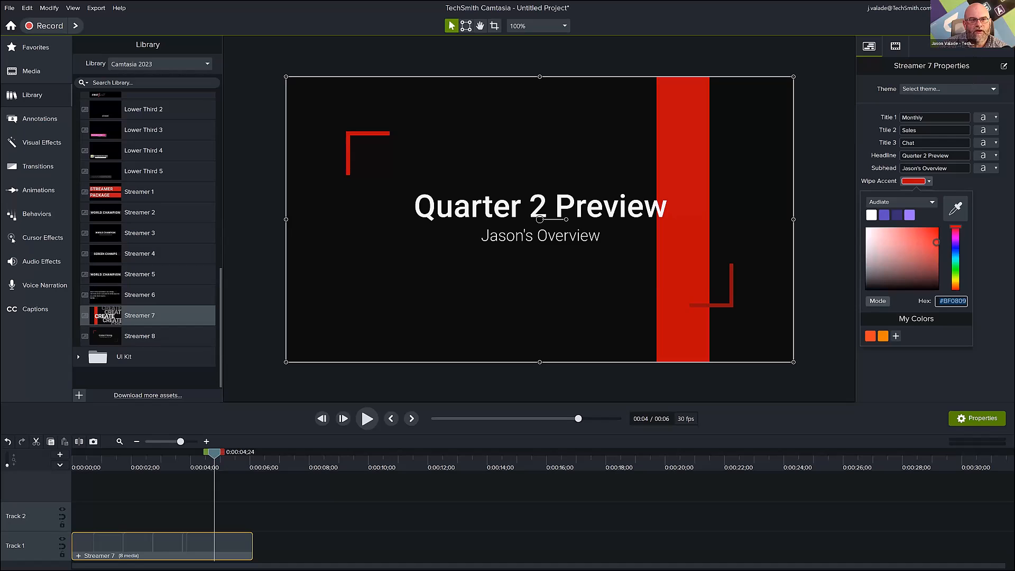
left_click(980, 69)
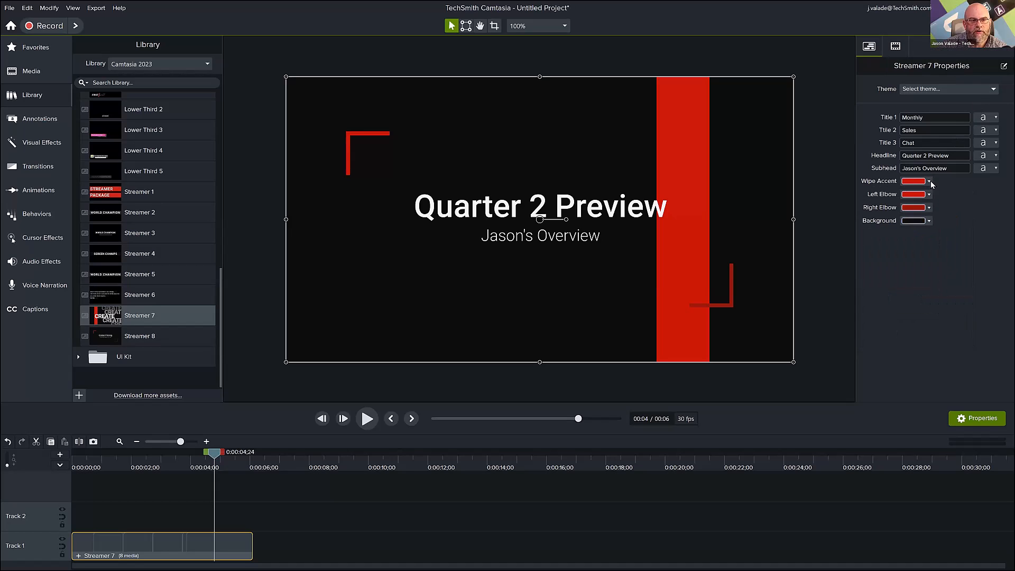
left_click(930, 181)
left_click(953, 210)
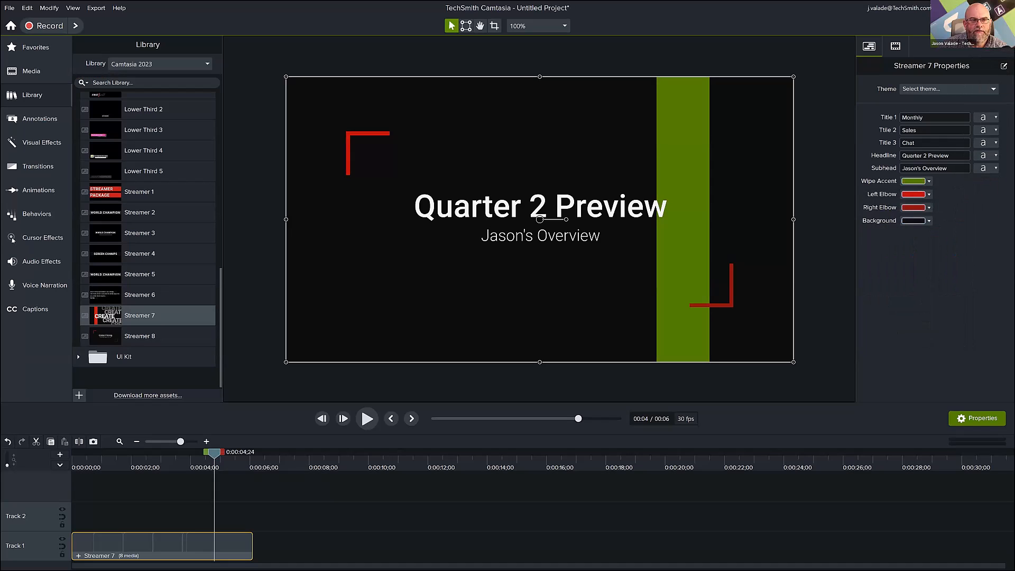
Play the edited Streamer 7 title from its beginning, restart it, and pause at about 1.5 seconds.
mouse_move(213, 458)
left_mouse_down()
mouse_move(122, 478)
mouse_move(207, 467)
left_mouse_up()
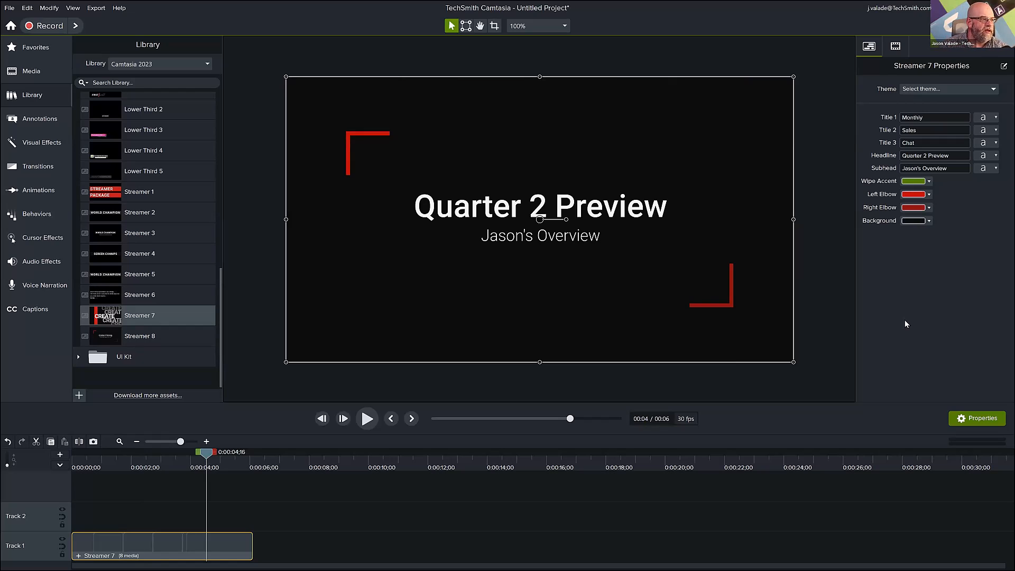
scroll(169, 159, "up", 2)
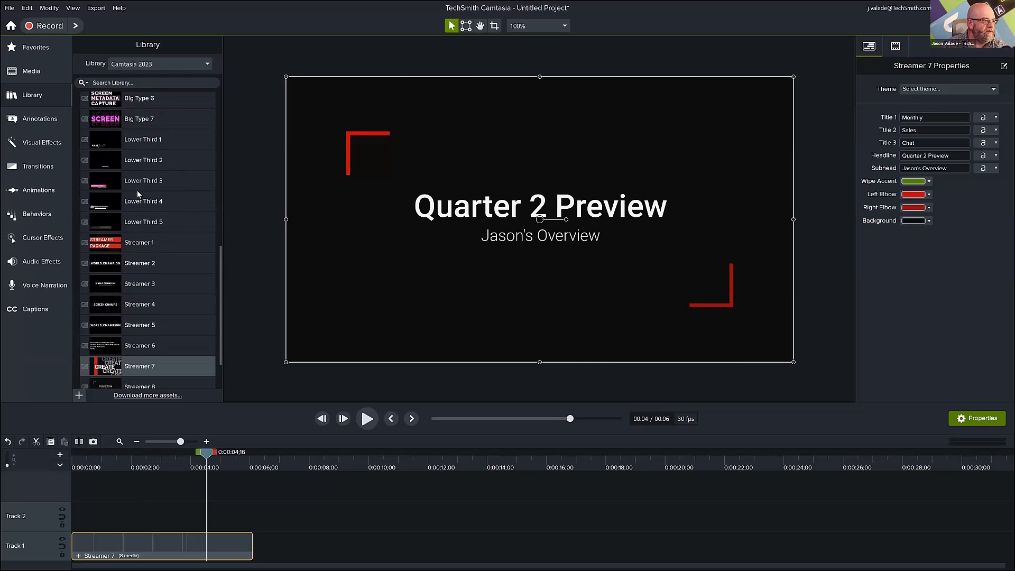
scroll(138, 190, "down", 2)
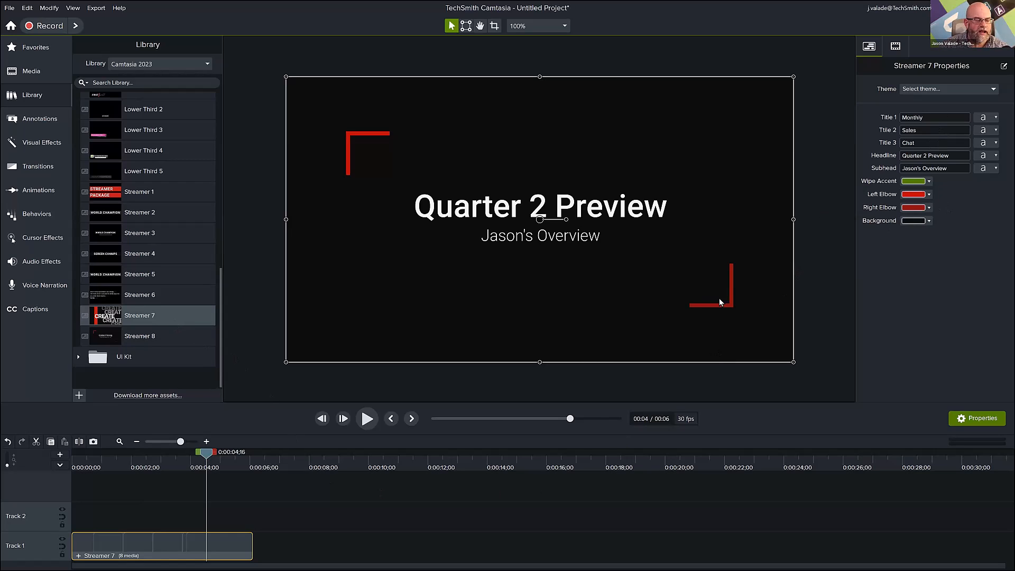
left_click(75, 469)
key("space")
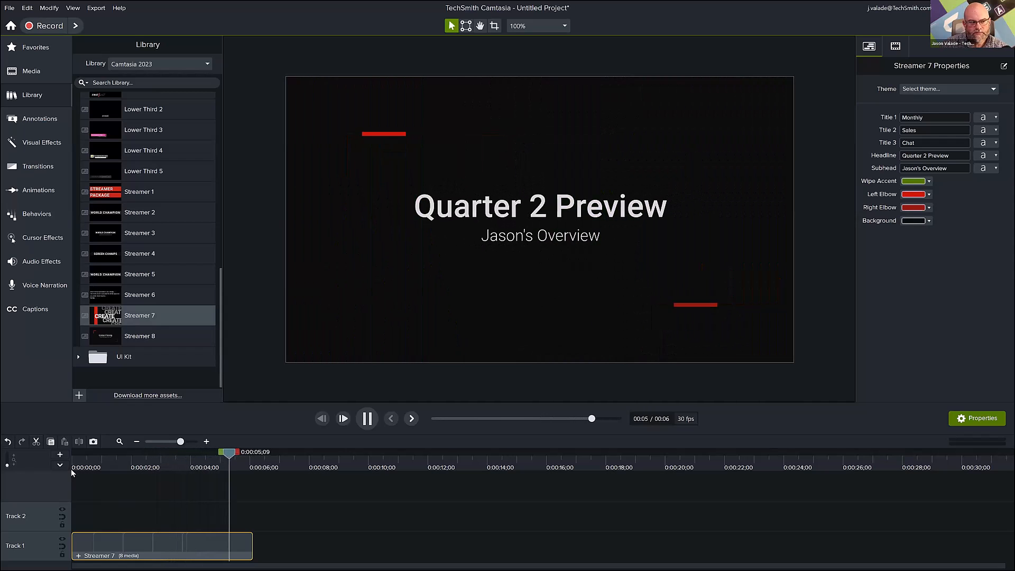
left_click(70, 468)
key("space")
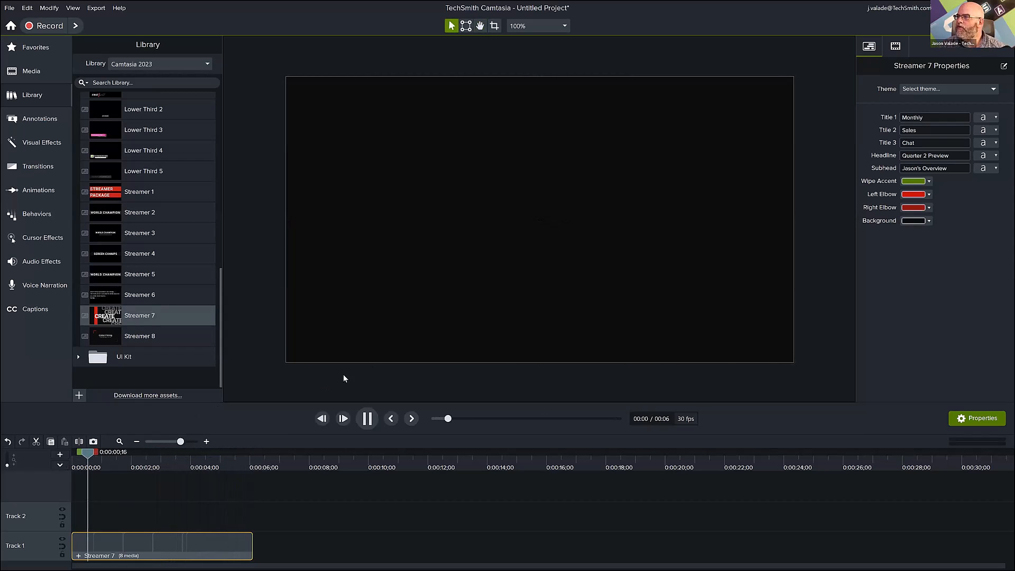
key("space")
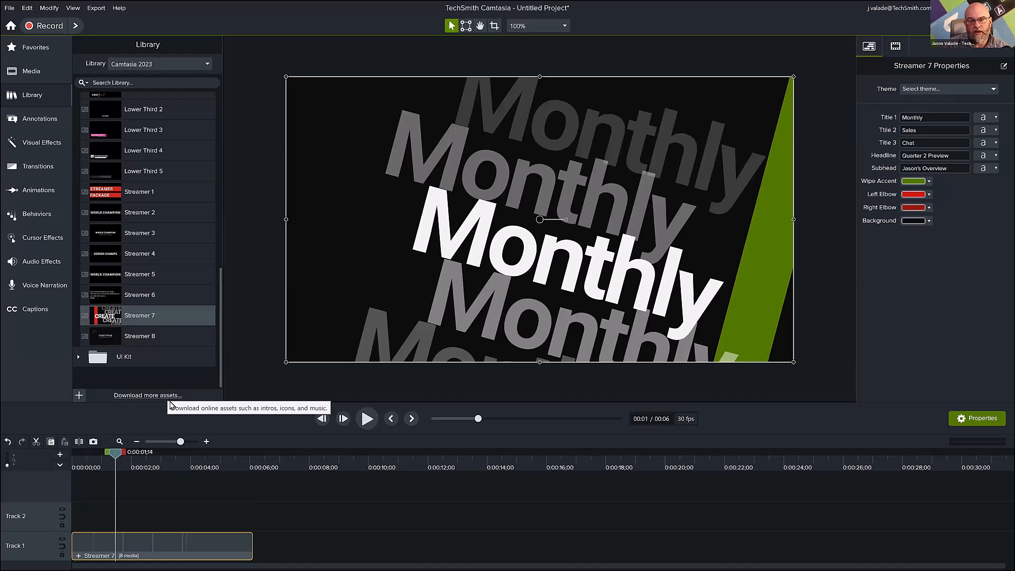
Add the blue chart video shutterstock_31615189 from the Media Bin to Track 1 directly after the Streamer 7 title.
left_click(53, 80)
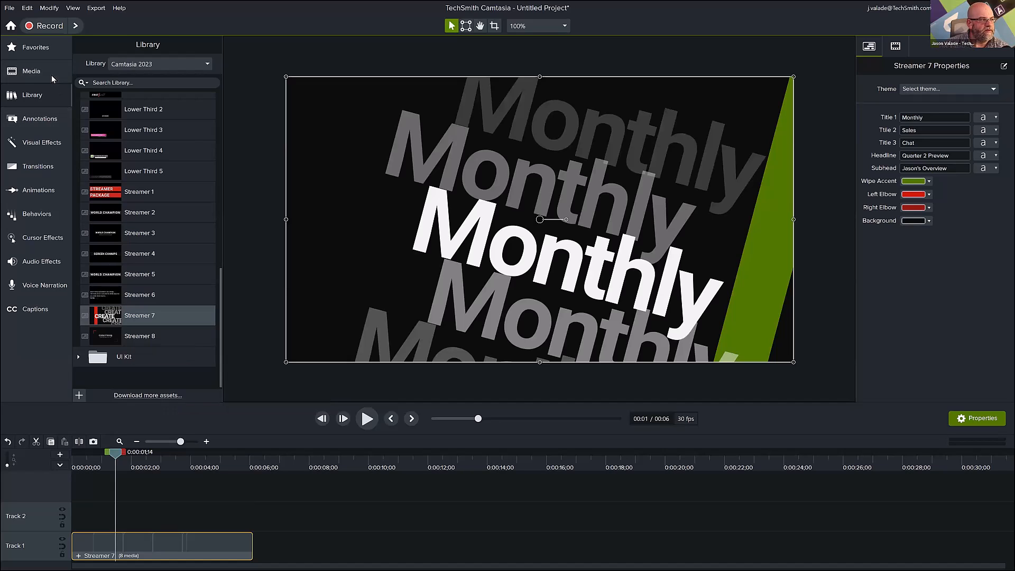
left_click(204, 265)
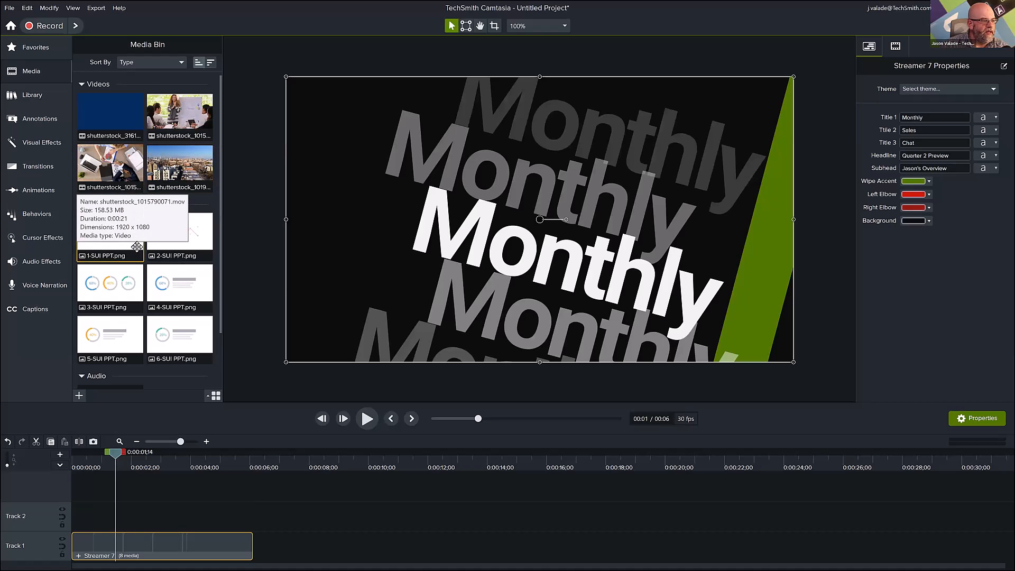
scroll(137, 280, "down", 2)
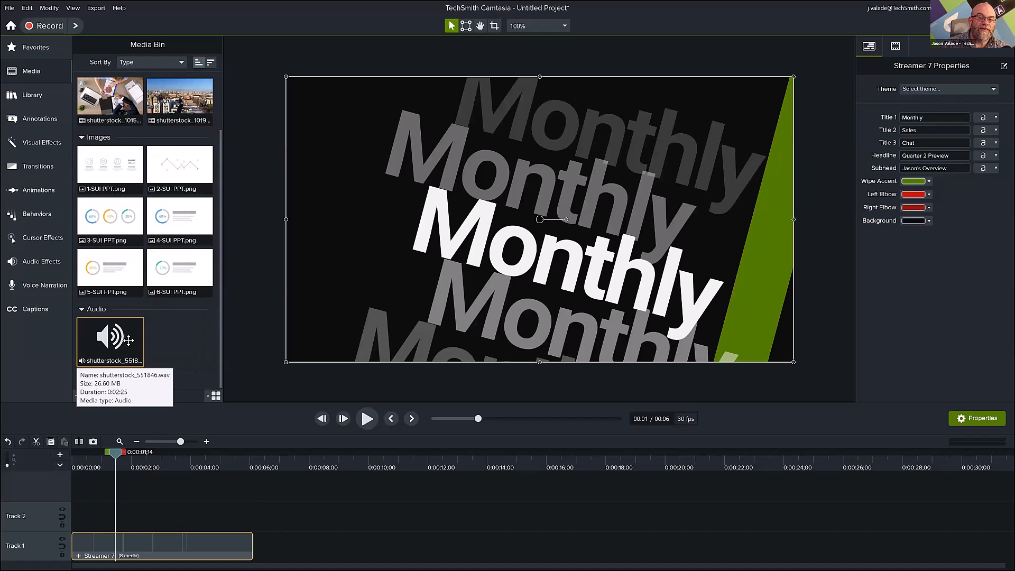
scroll(162, 276, "up", 2)
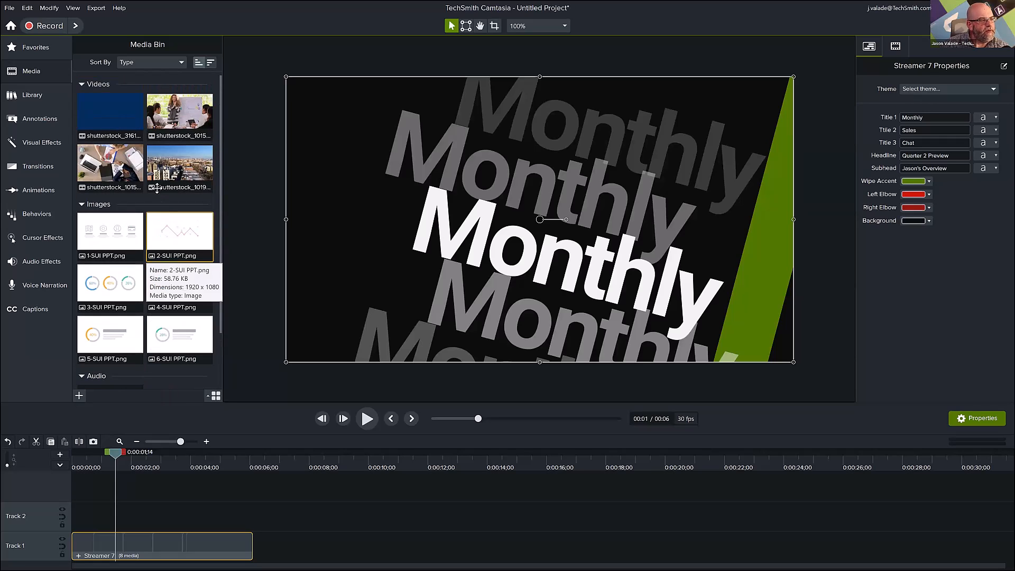
left_click(111, 107)
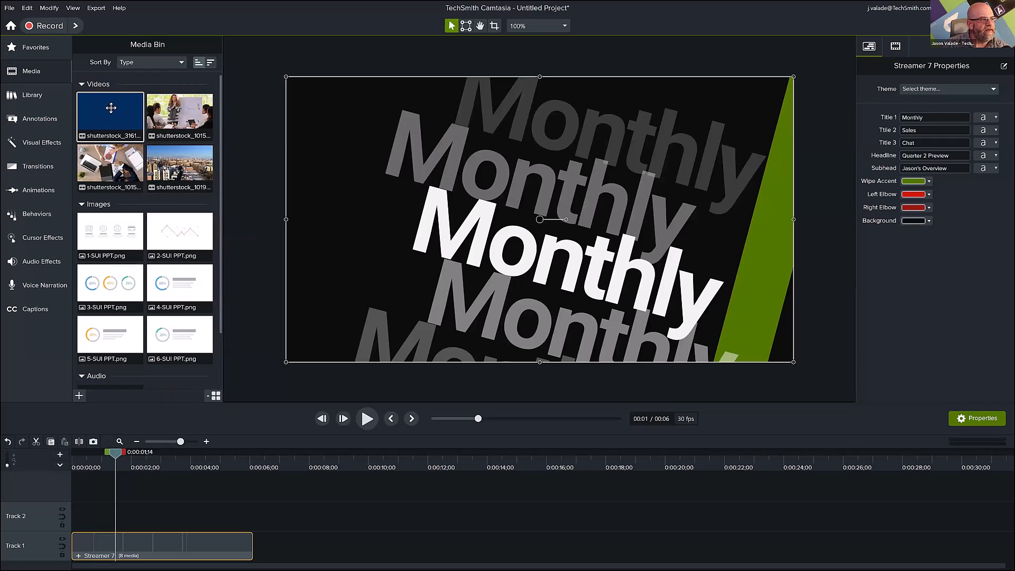
left_click_drag(111, 114, 246, 558)
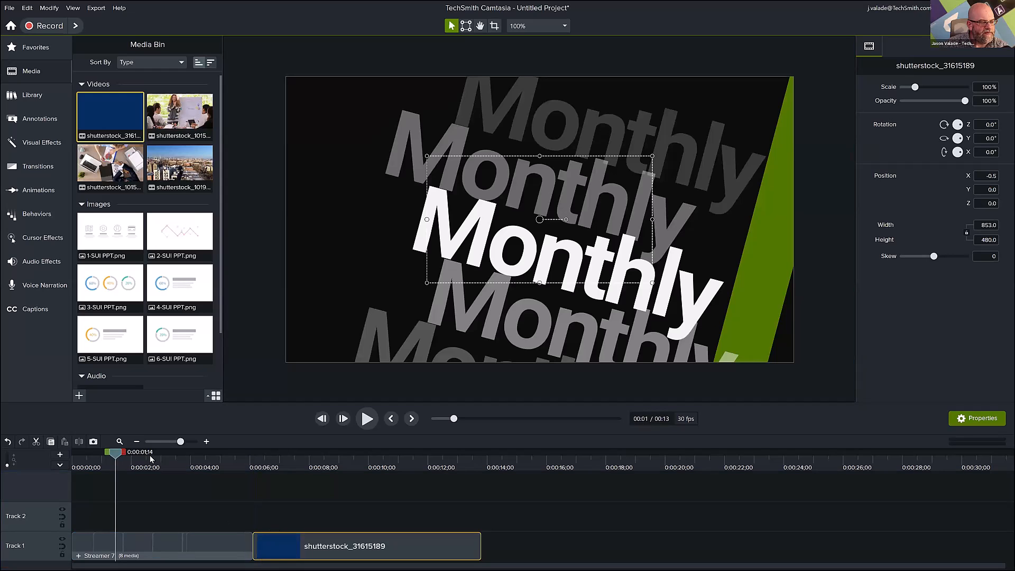
Move the chart video to the canvas's top-left corner, enlarge it to 225% to fill the canvas, and scrub to about 13 seconds.
left_click_drag(123, 458, 429, 492)
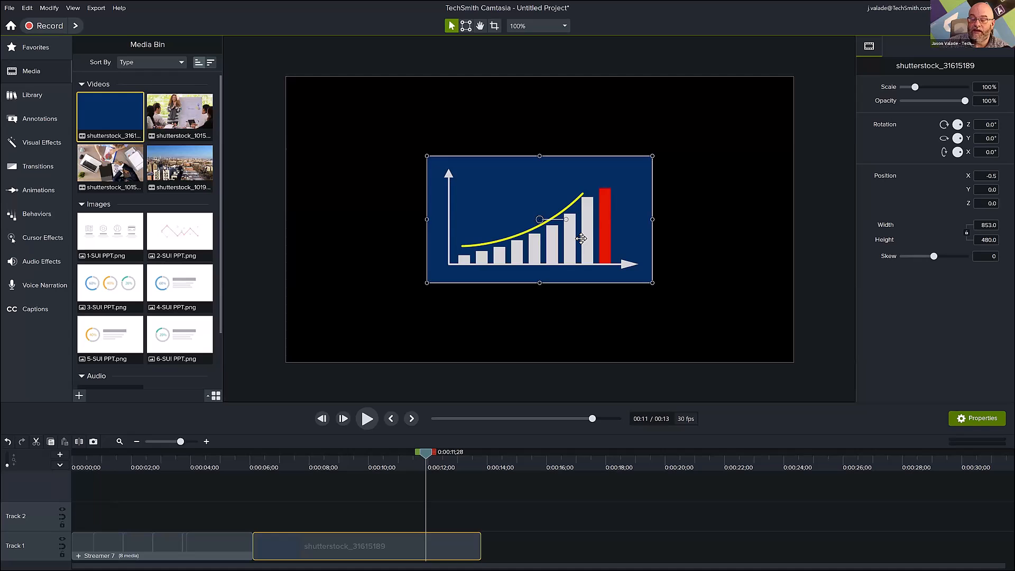
left_click_drag(582, 239, 442, 158)
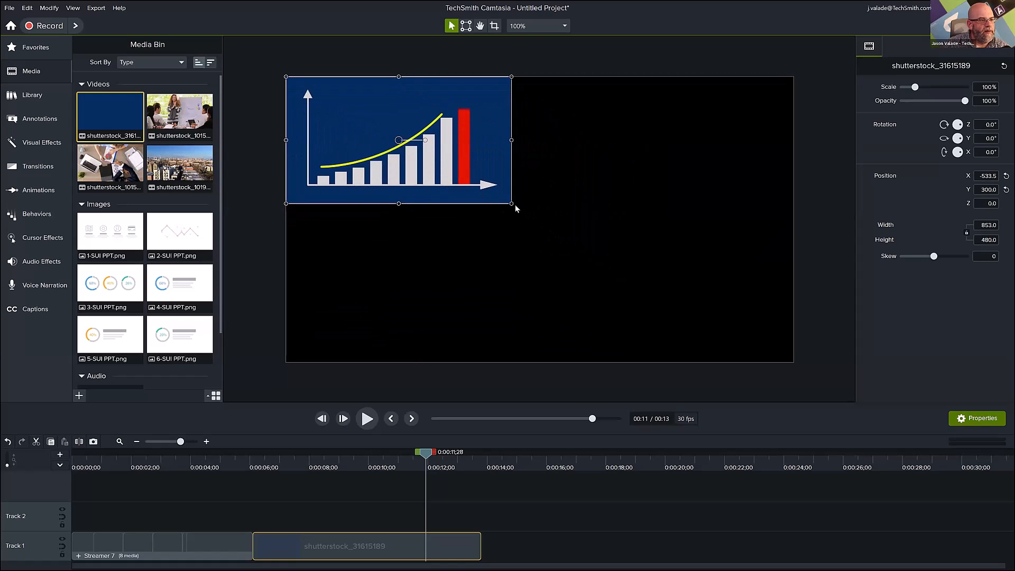
left_click_drag(511, 202, 794, 363)
left_click_drag(227, 460, 466, 469)
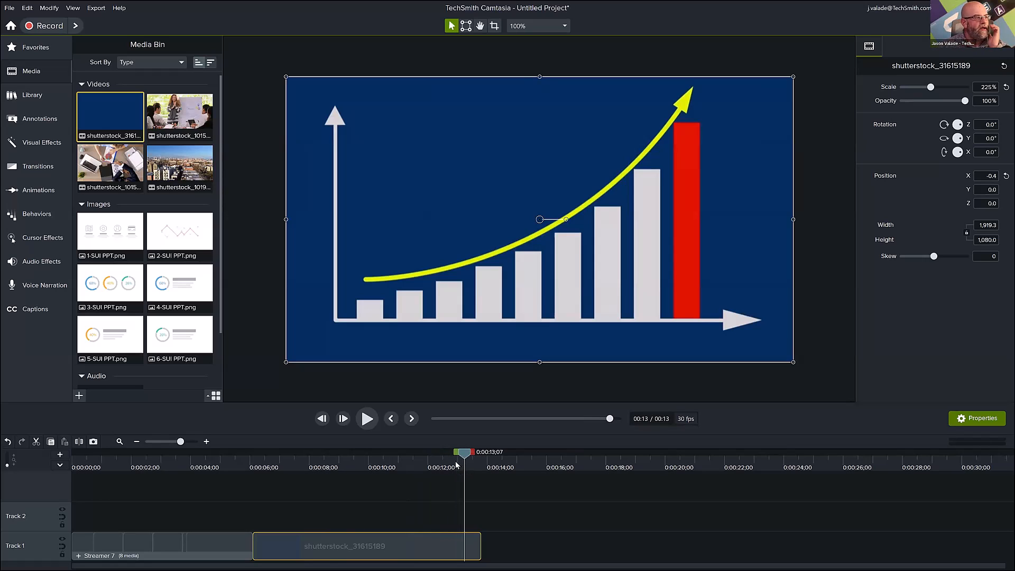
Add 1-SUI PPT.png after the chart video on Track 1 and extend it to end at about 20 seconds.
left_click(110, 238)
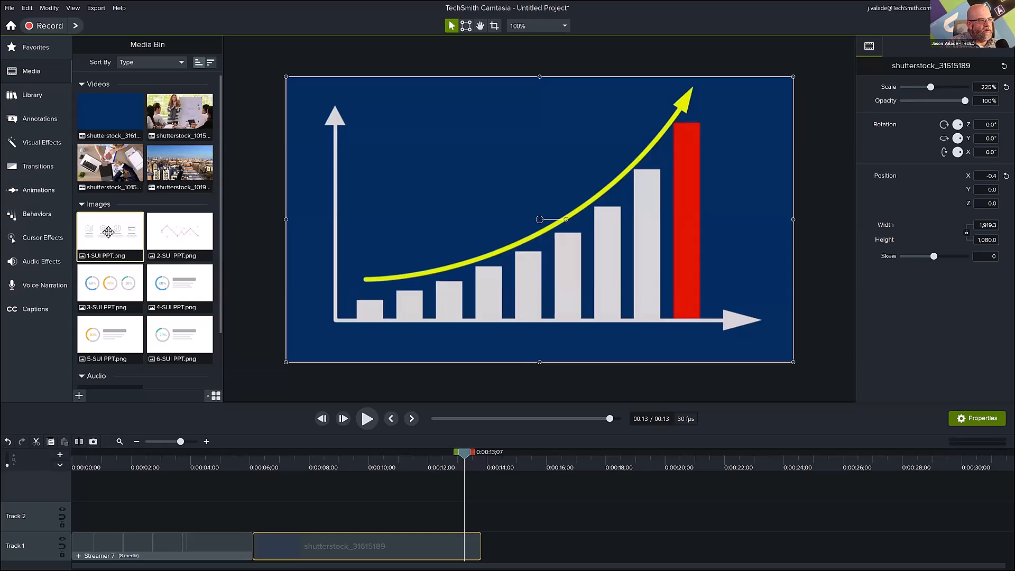
left_click_drag(108, 231, 465, 517)
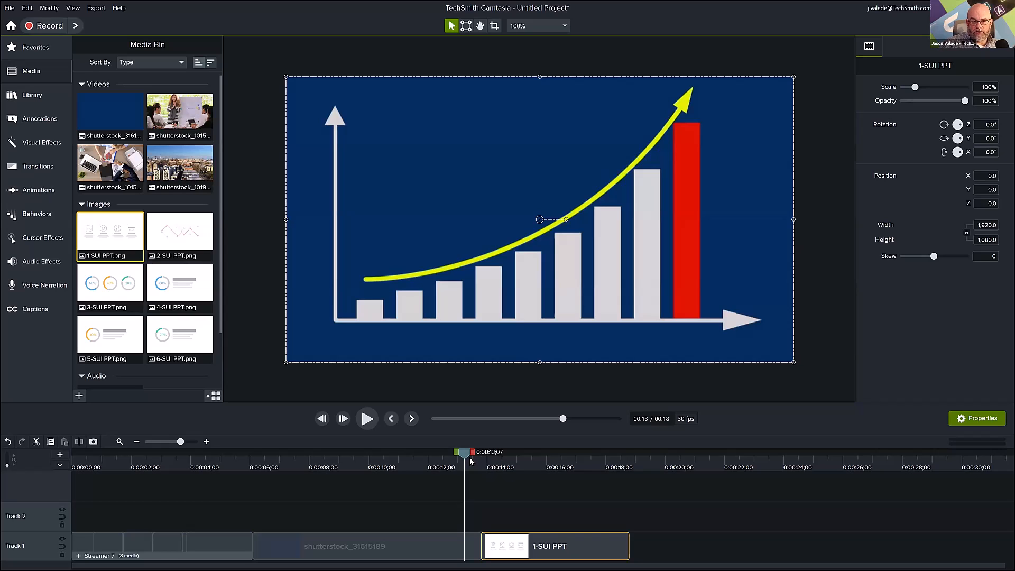
left_click_drag(508, 465, 563, 477)
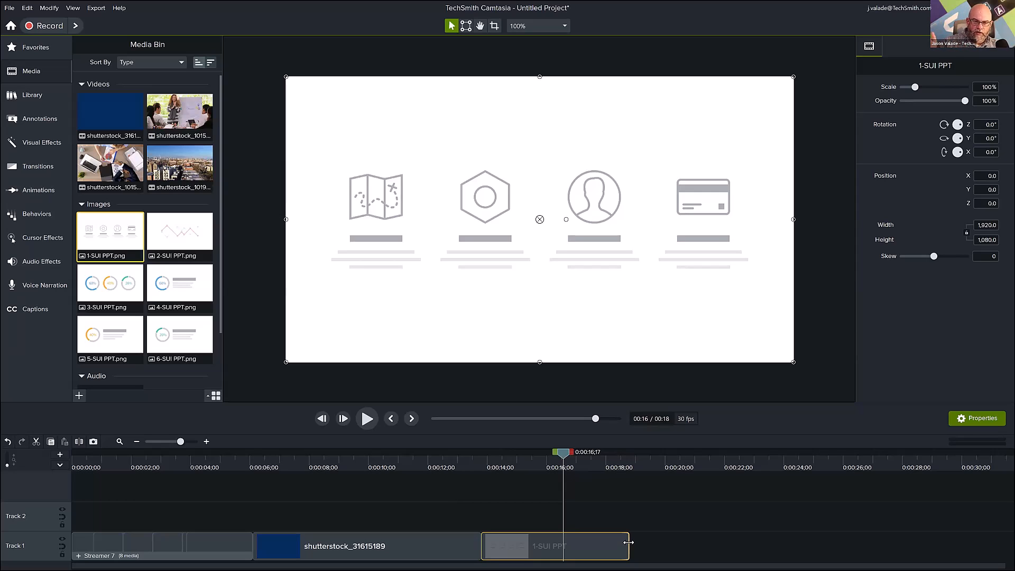
left_click_drag(628, 542, 680, 545)
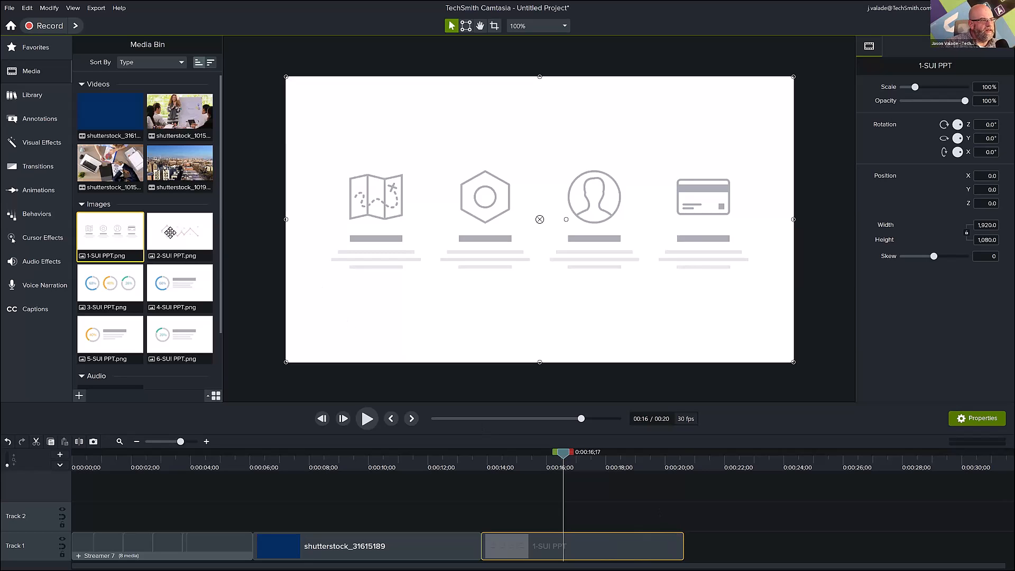
Add 2-SUI PPT.png and 3-SUI PPT.png in sequence after the first slide on Track 1, and scrub to about 28 seconds.
left_click_drag(167, 231, 702, 542)
left_click_drag(696, 454, 723, 455)
left_click_drag(98, 289, 831, 555)
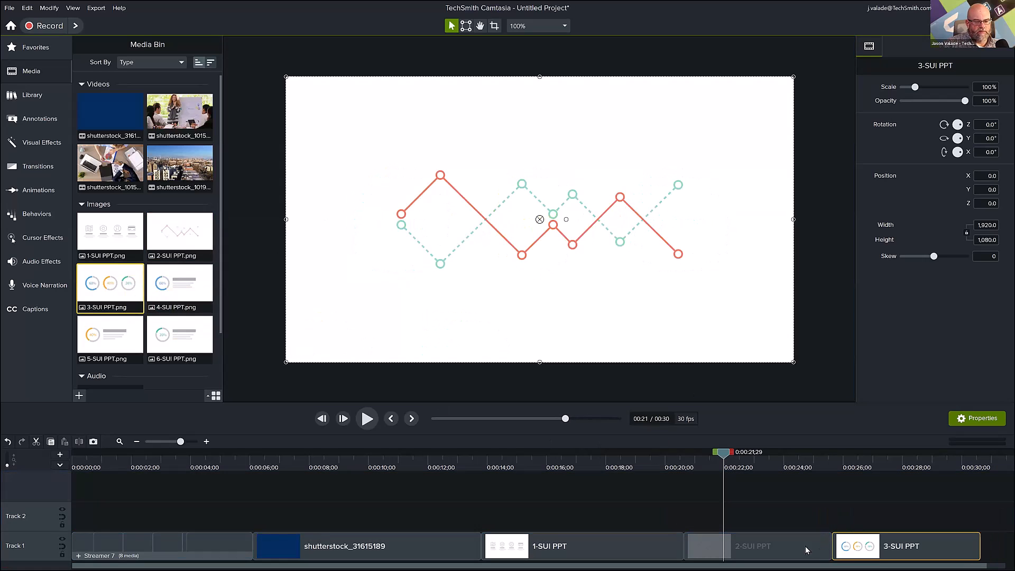
left_click_drag(182, 464, 934, 517)
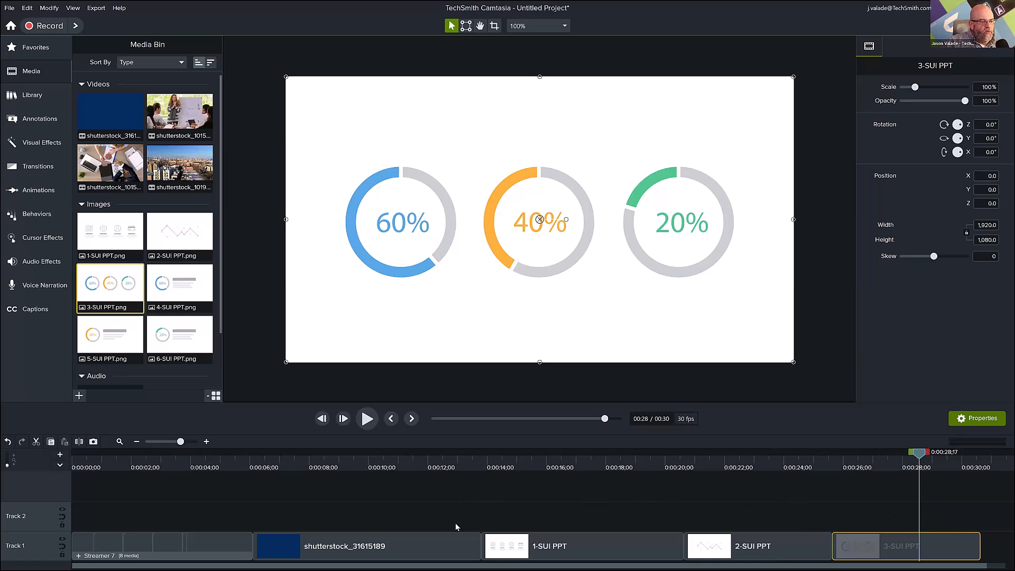
Preview the city skyline, desk meeting and whiteboard presentation videos from the Media Bin, closing each preview after viewing.
left_click_drag(487, 561, 576, 560)
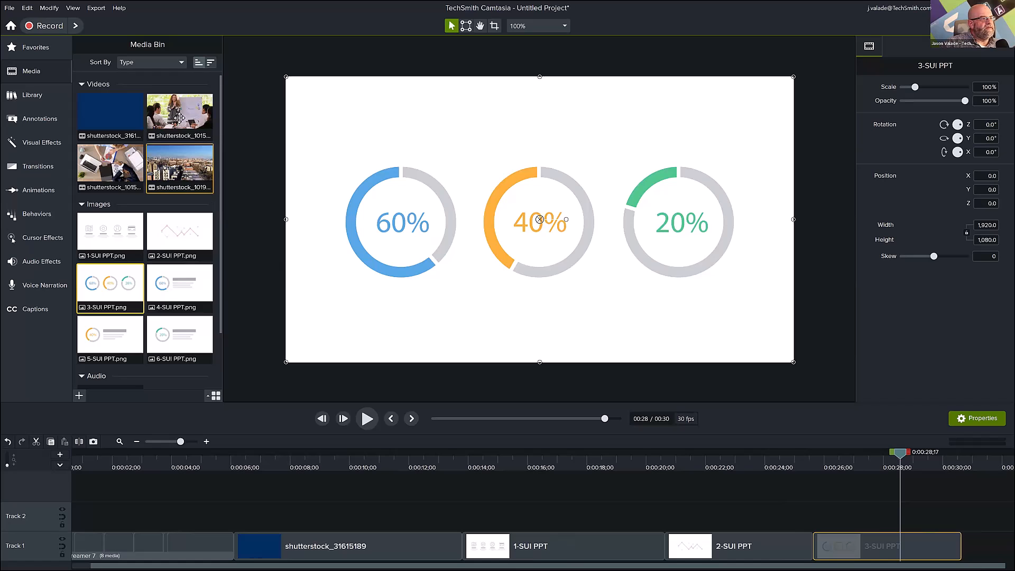
double_click(173, 169)
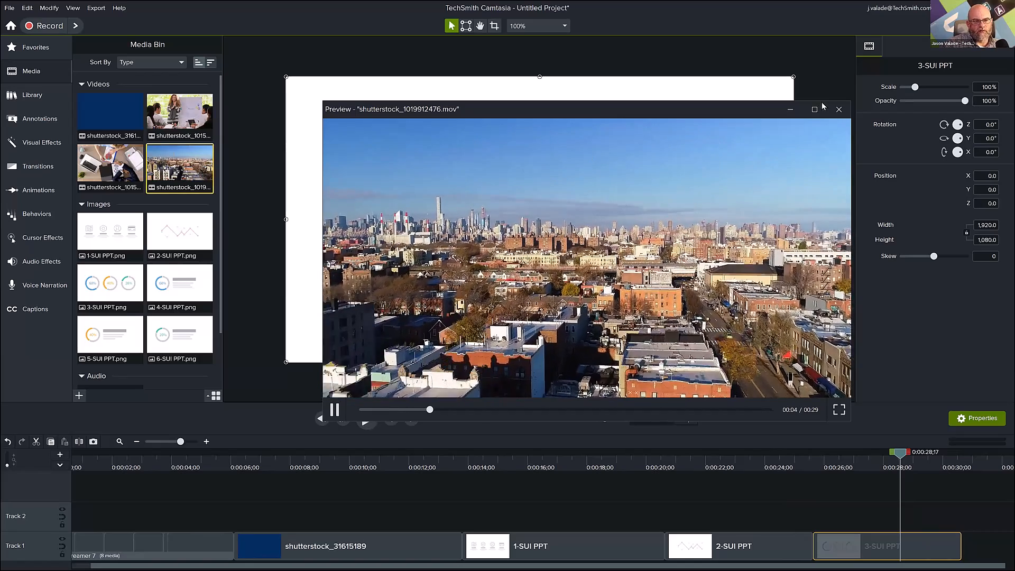
left_click(840, 109)
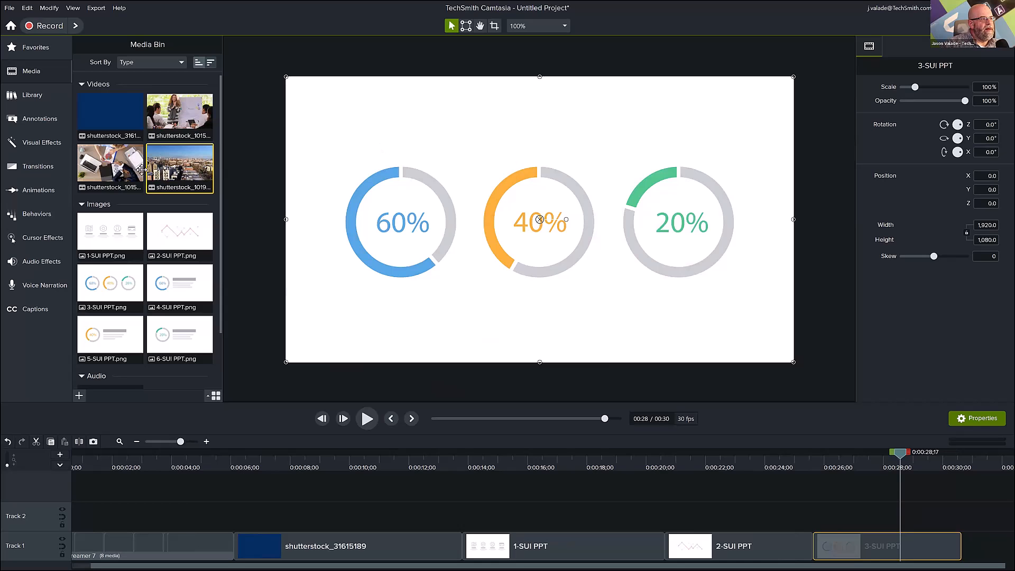
left_click(113, 164)
double_click(114, 164)
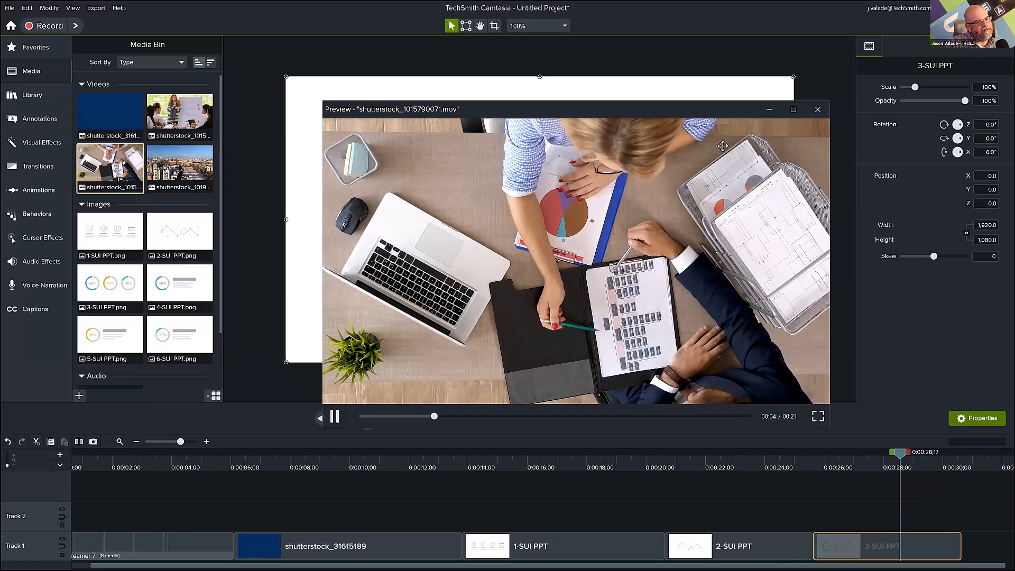
left_click(818, 111)
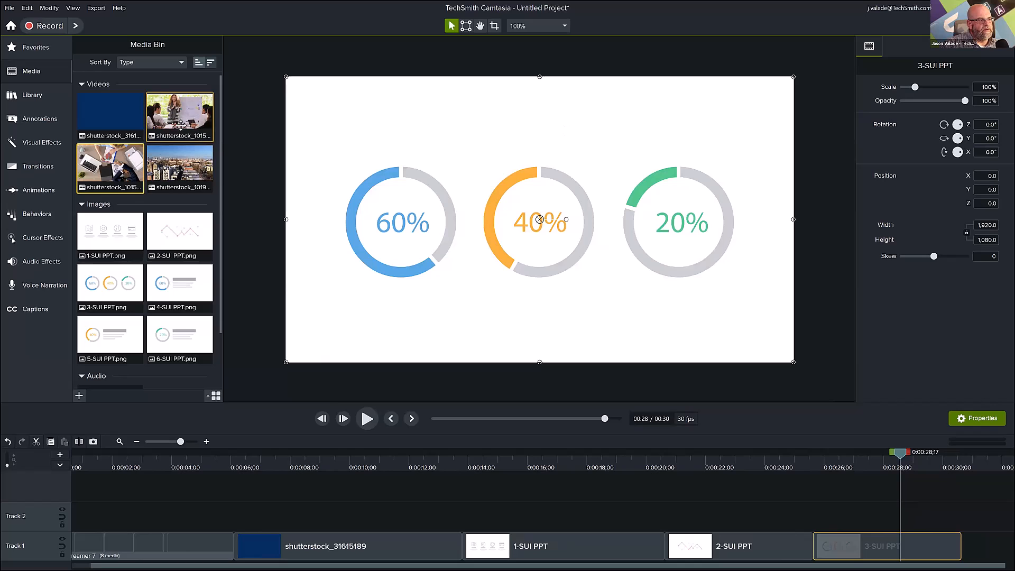
double_click(180, 122)
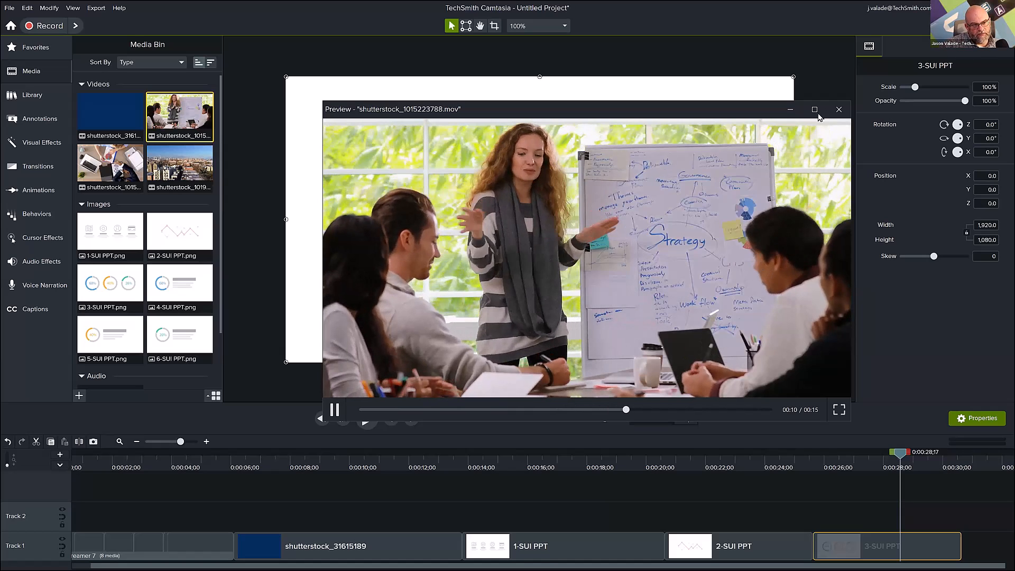
left_click(838, 110)
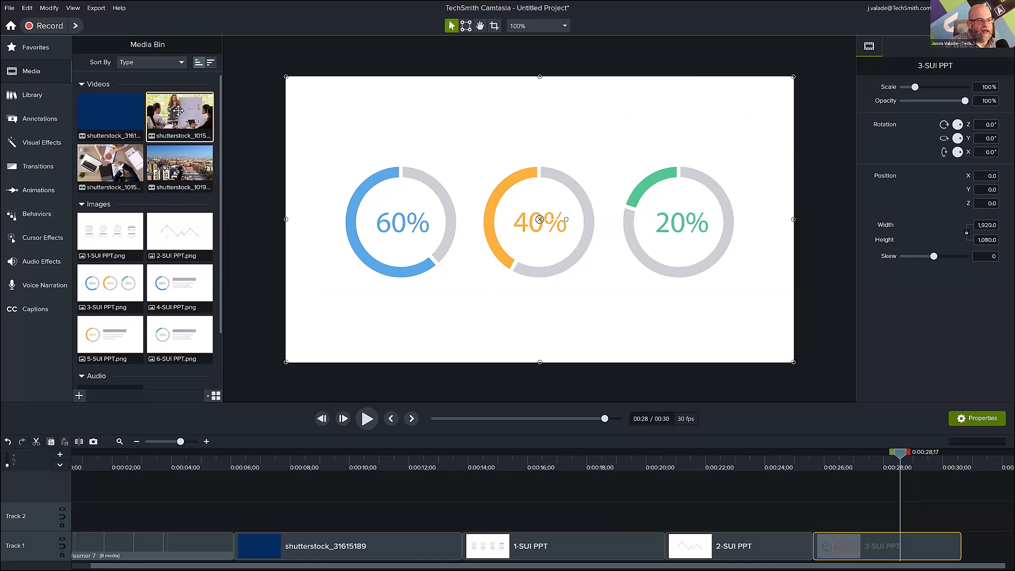
left_click_drag(180, 115, 463, 544)
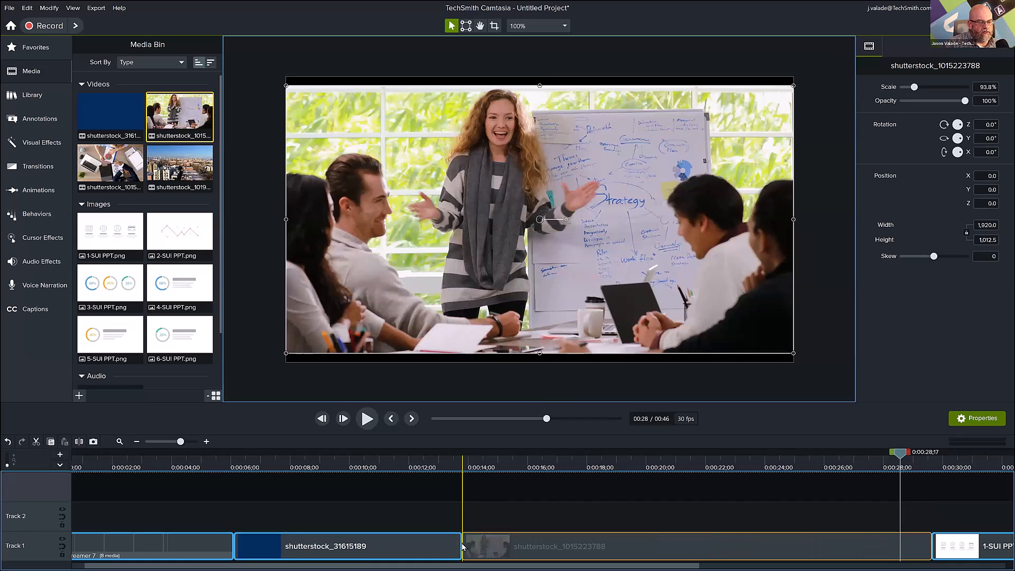
left_click(176, 459)
left_click_drag(180, 456, 1001, 491)
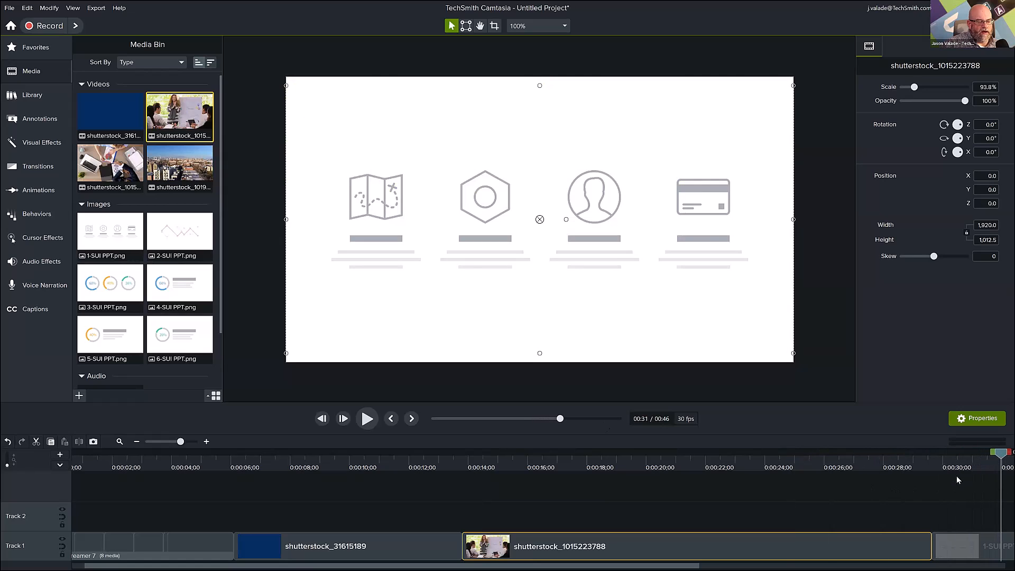
left_click(136, 441)
left_click(137, 441)
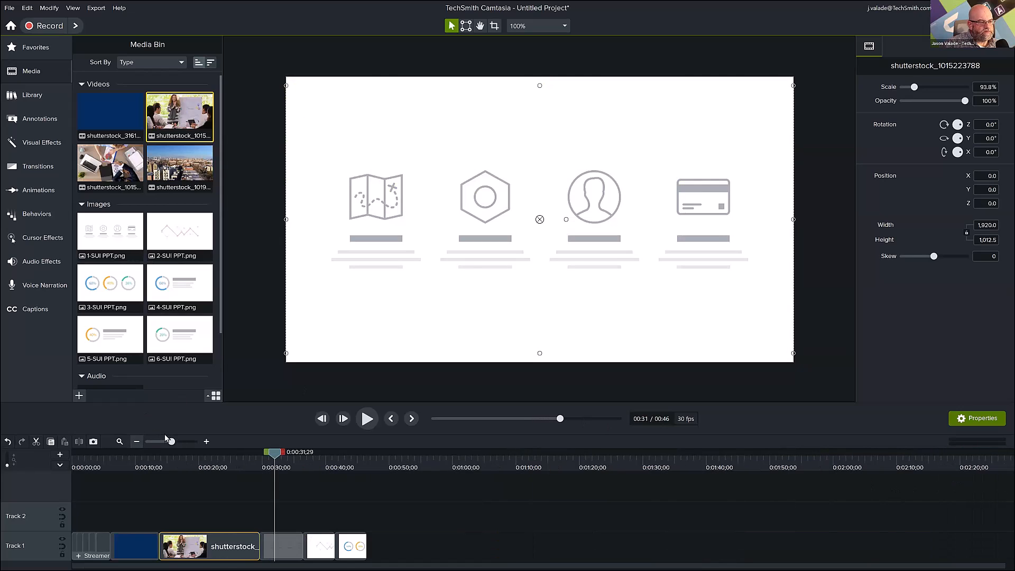
left_click(206, 442)
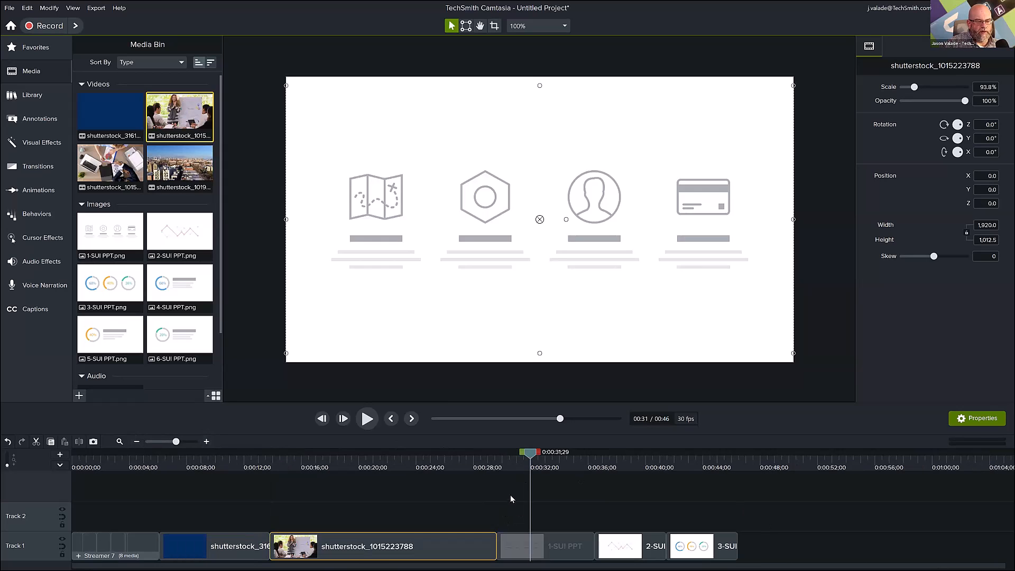
left_click_drag(530, 456, 390, 500)
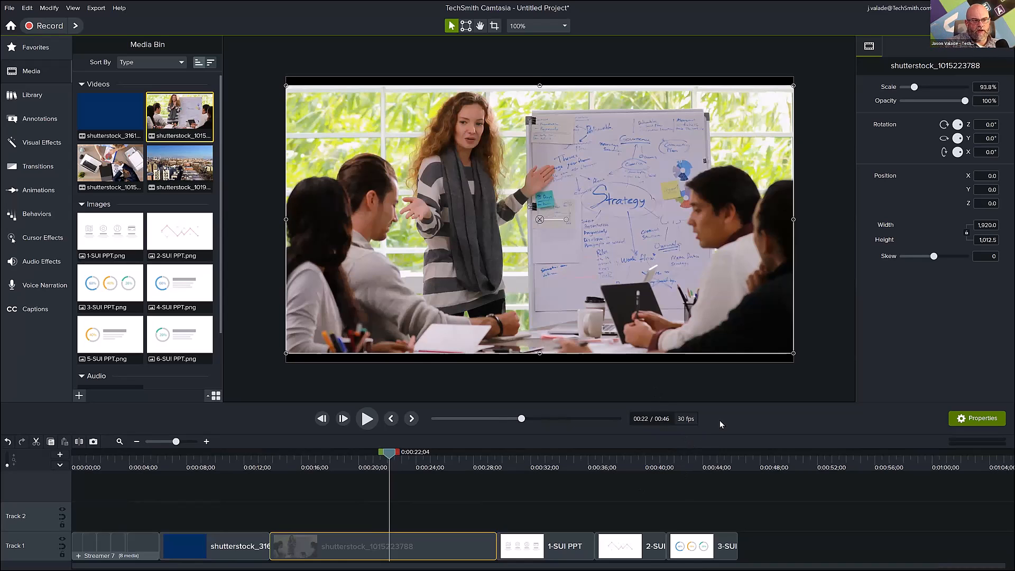
Preview the Streamer 8 title from the Camtasia 2023 library and add it directly after 3-SUI PPT at the end of Track 1.
left_click(733, 460)
left_click_drag(739, 460, 733, 464)
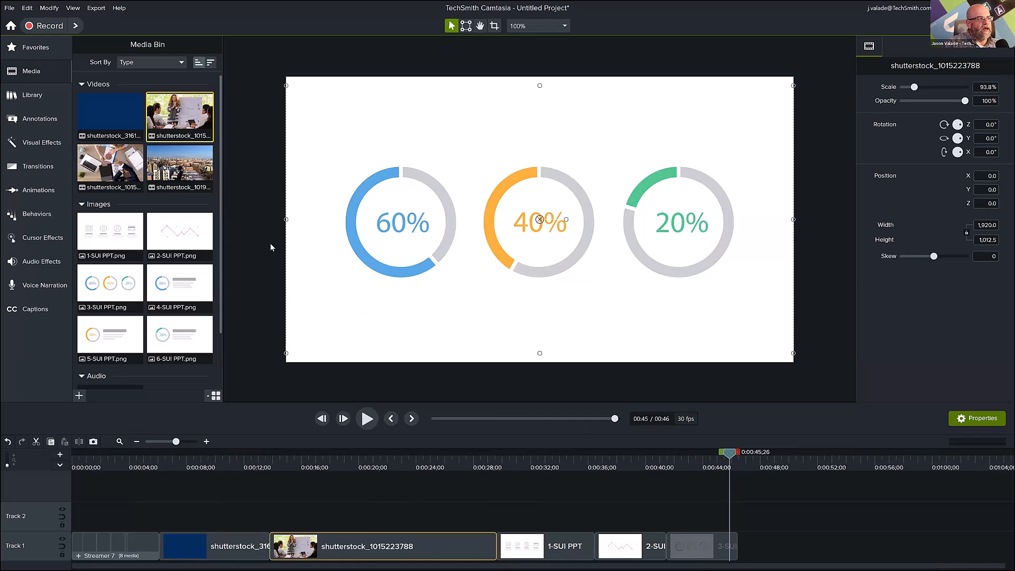
left_click(46, 98)
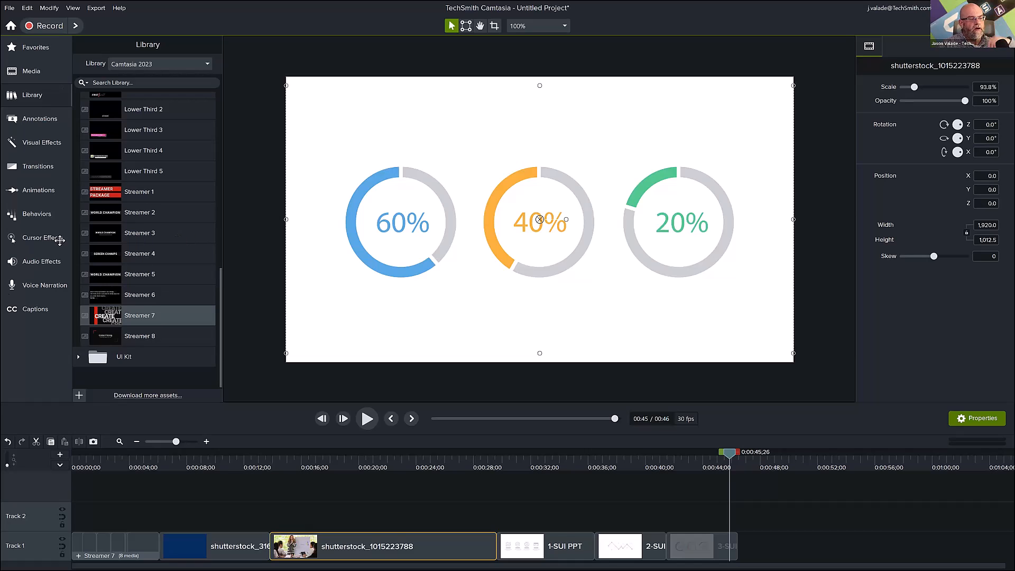
double_click(132, 339)
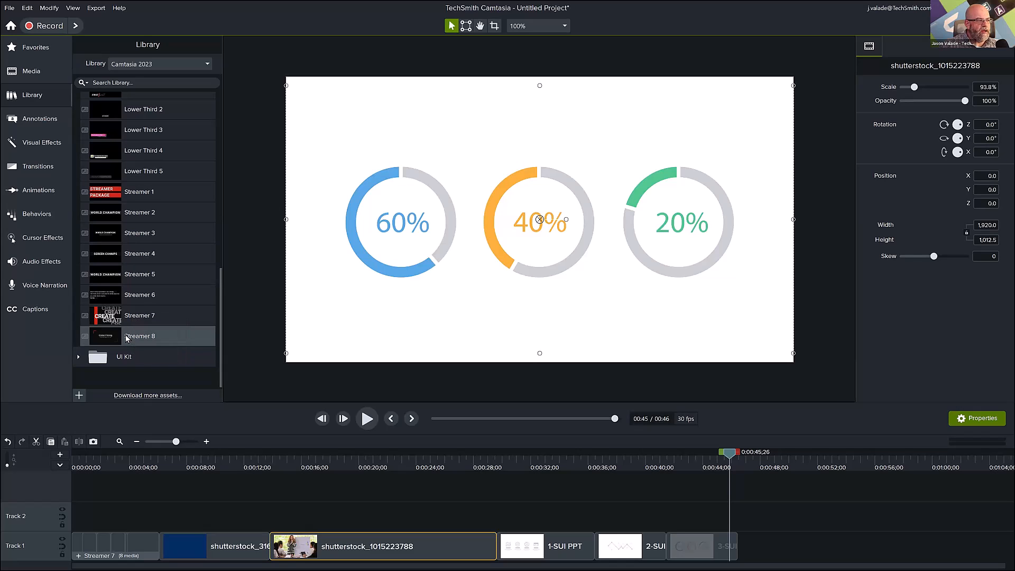
left_click_drag(132, 339, 654, 440)
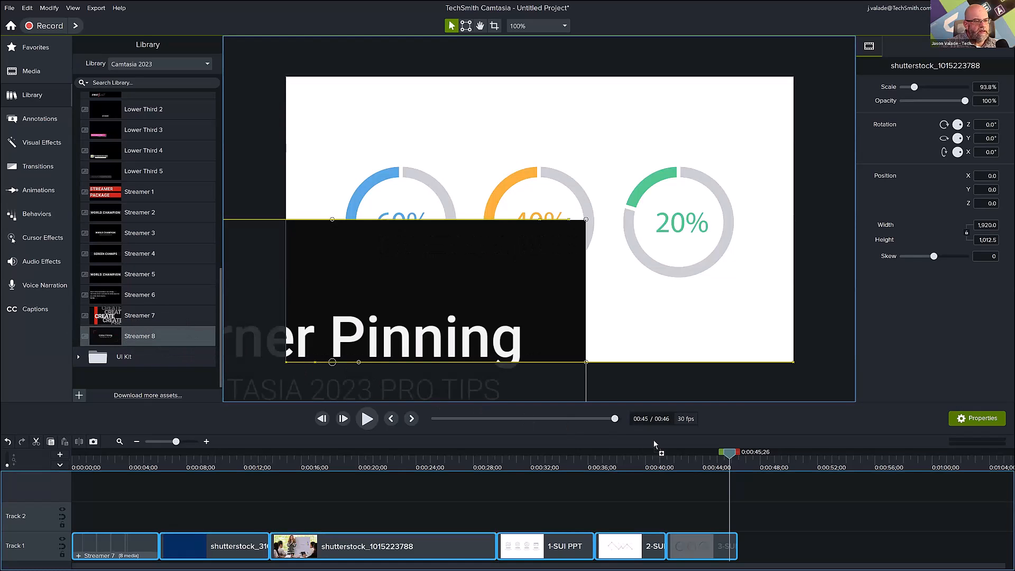
left_click_drag(747, 487, 738, 555)
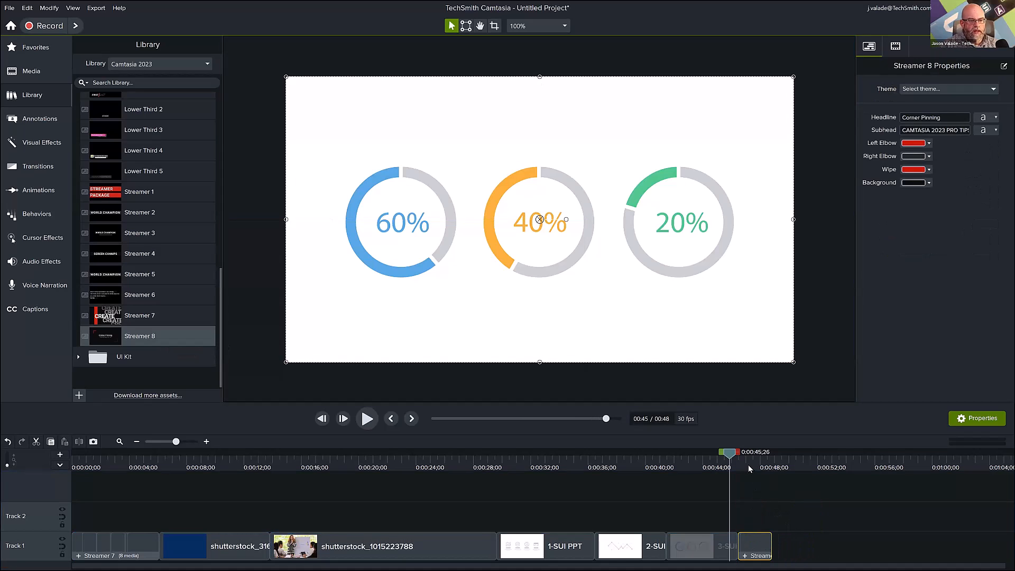
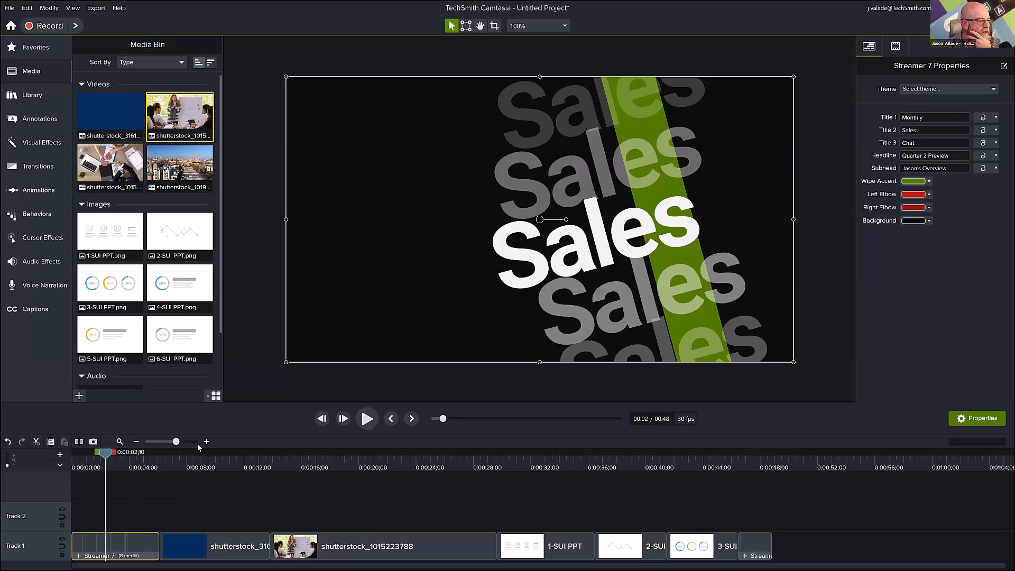
Zoom in the timeline, open the Streamer 7 group in its own timeline, and enlarge the timeline area to show its tracks.
left_click(207, 442)
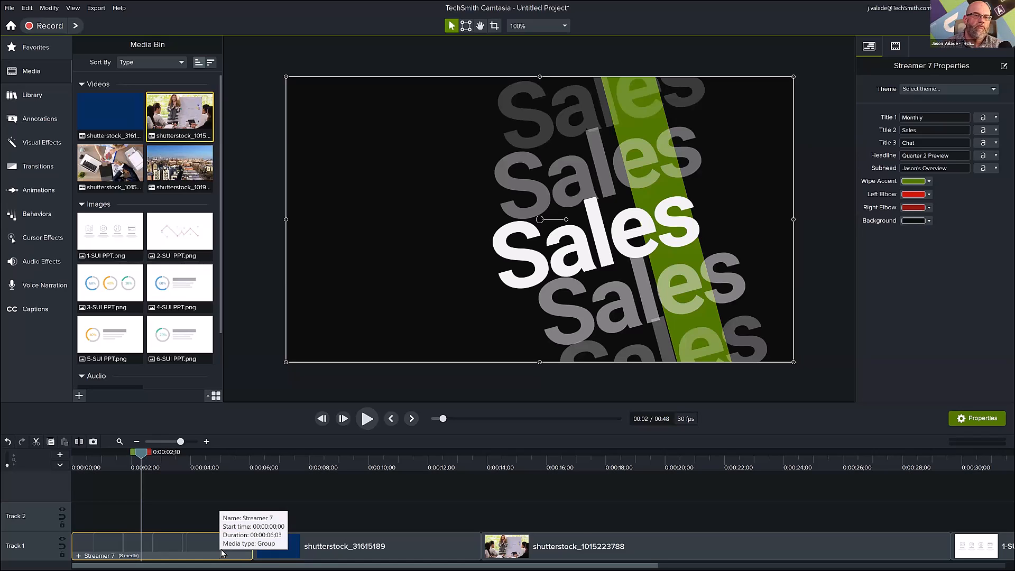
left_click_drag(114, 454, 121, 477)
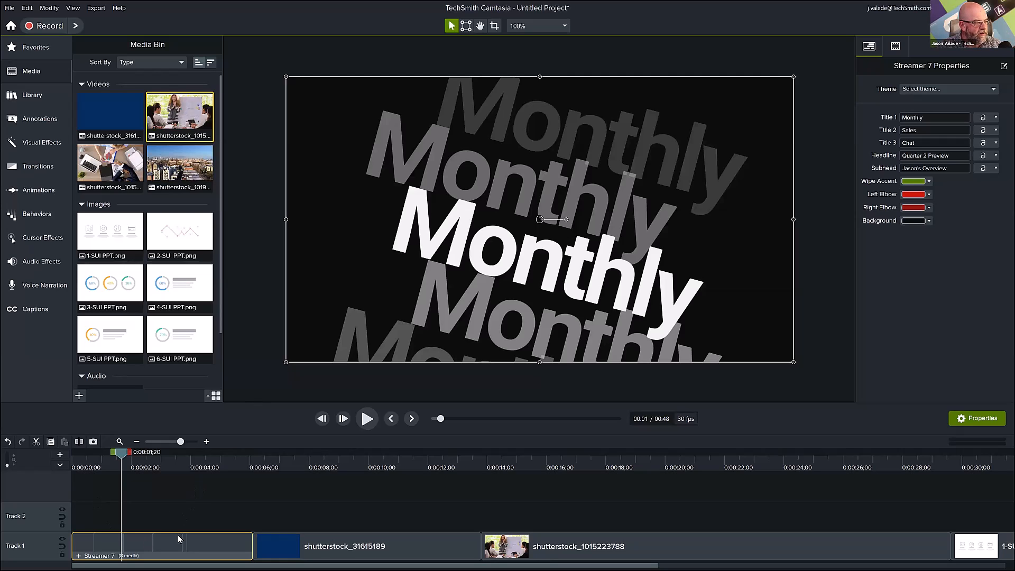
left_click(79, 557)
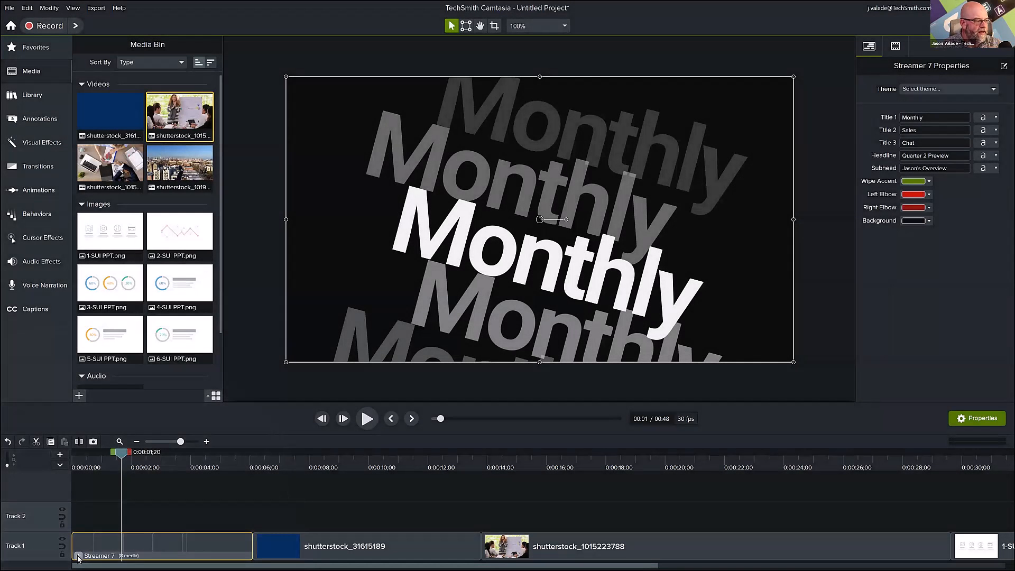
left_click(78, 557)
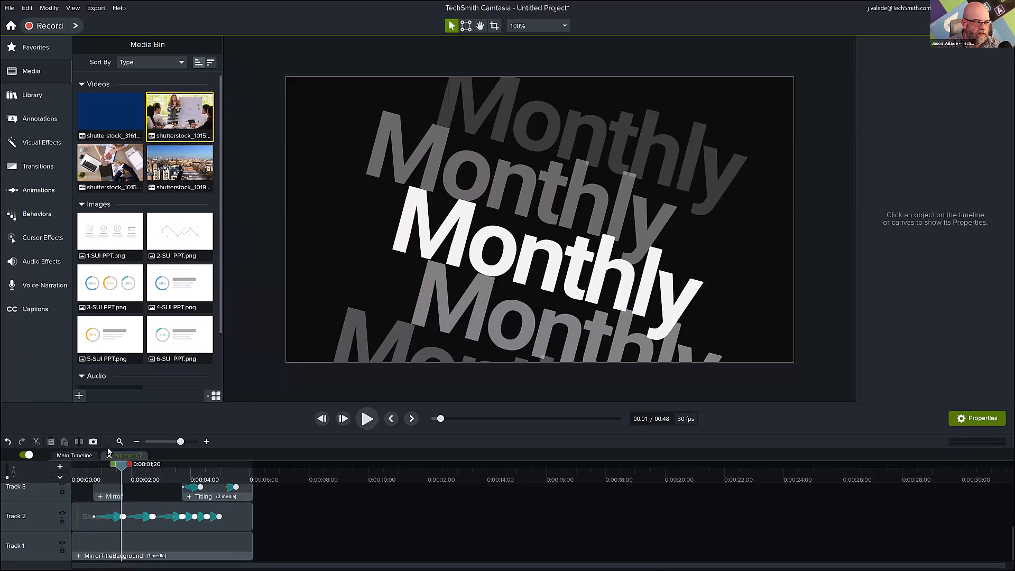
left_click_drag(142, 403, 141, 242)
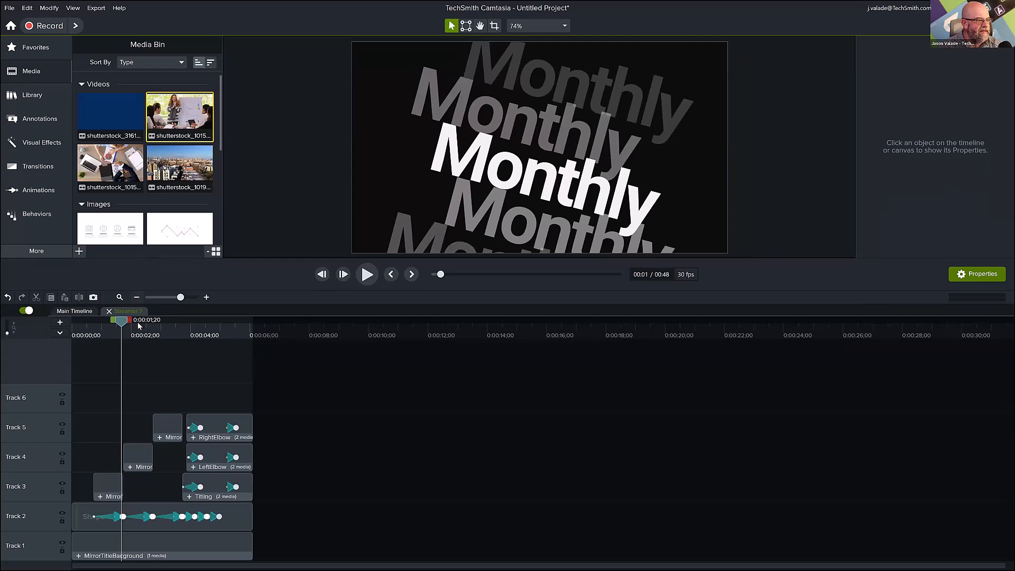
Scrub to 0:00:02;15 and inspect the MirrorTitle clips on Tracks 3, 4 and 5 of the Streamer 7 group.
left_click_drag(122, 320, 148, 353)
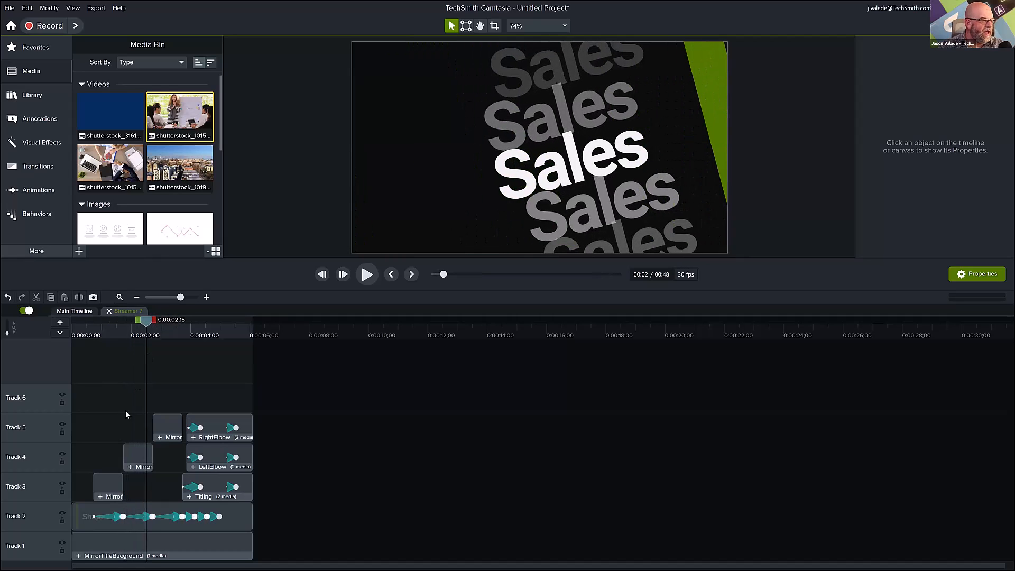
left_click(108, 483)
left_click(144, 455)
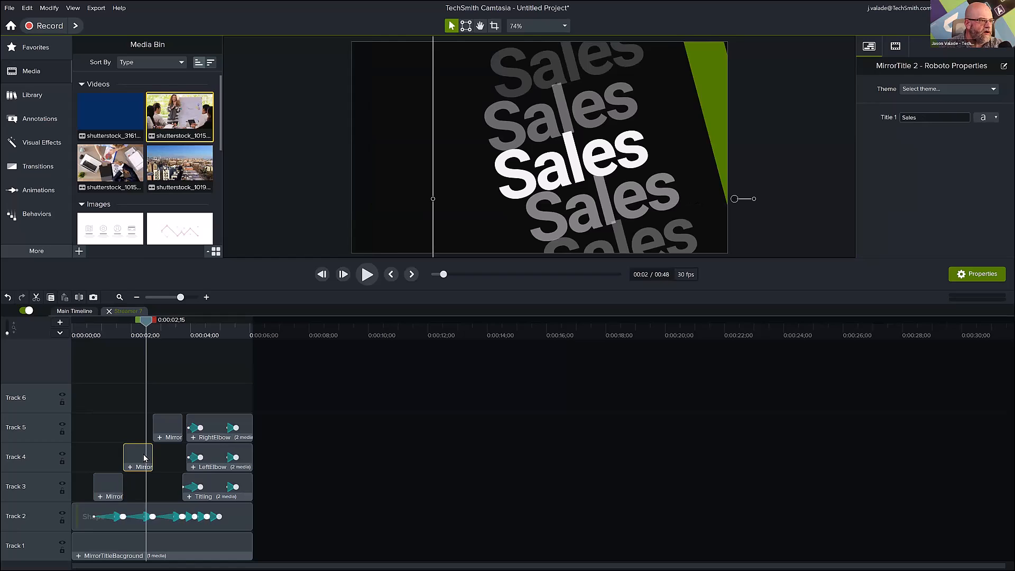
left_click(167, 436)
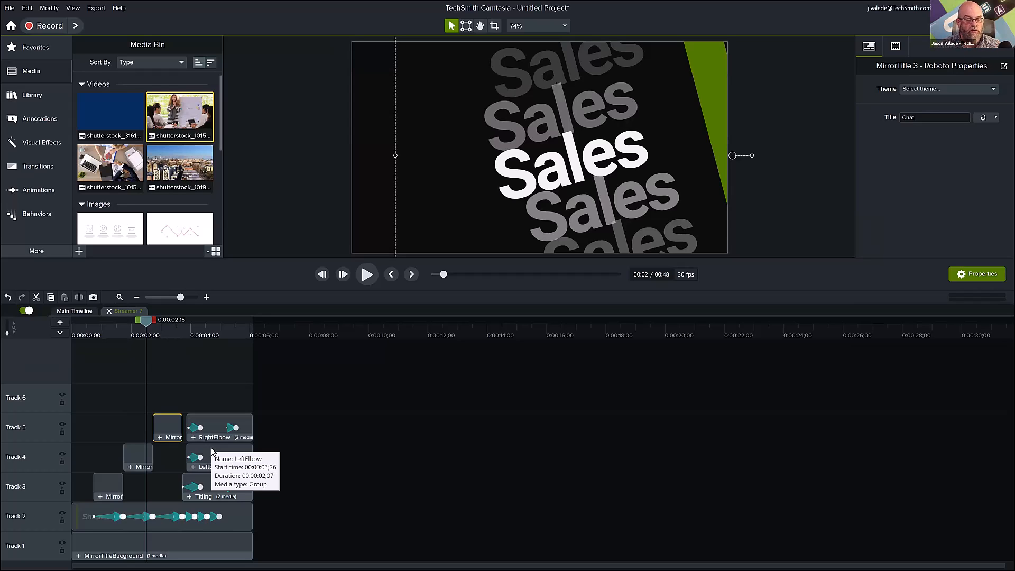
Inspect the RightElbow and Titling clips at 0:00:04;13 and the MirrorTitle 3 clip at 0:00:02;29.
left_click(203, 337)
left_click(208, 416)
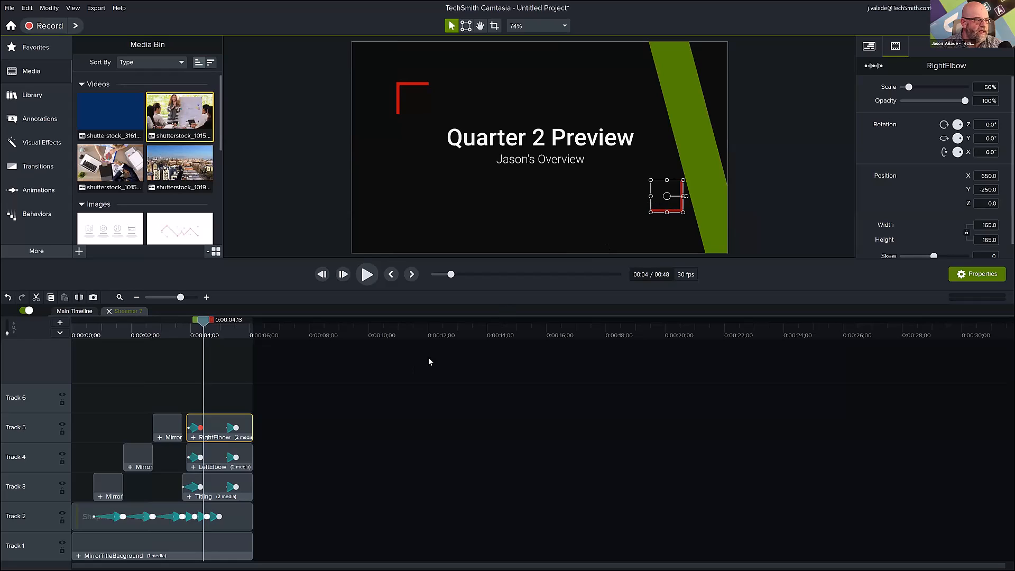
left_click(208, 479)
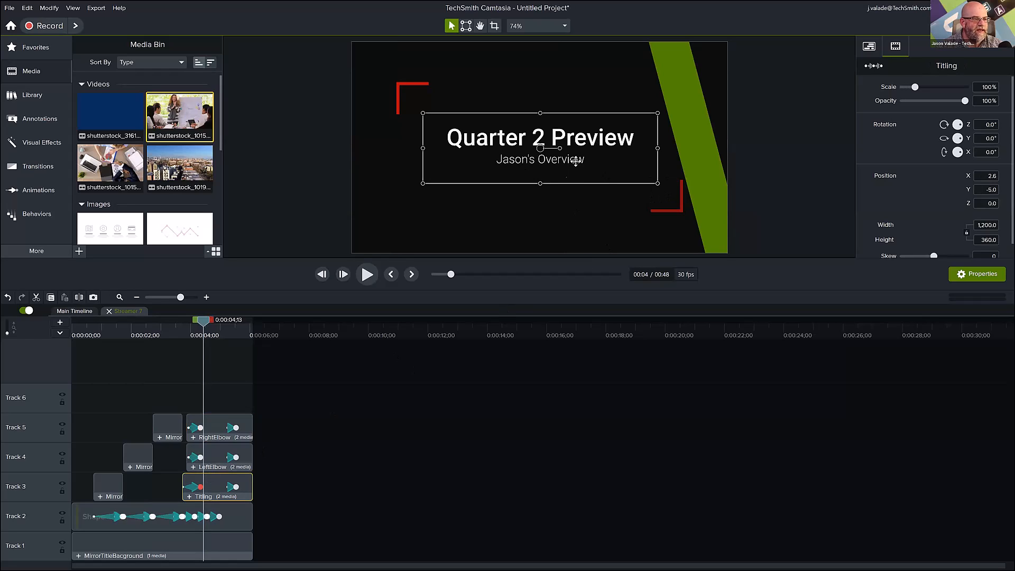
left_click(152, 425)
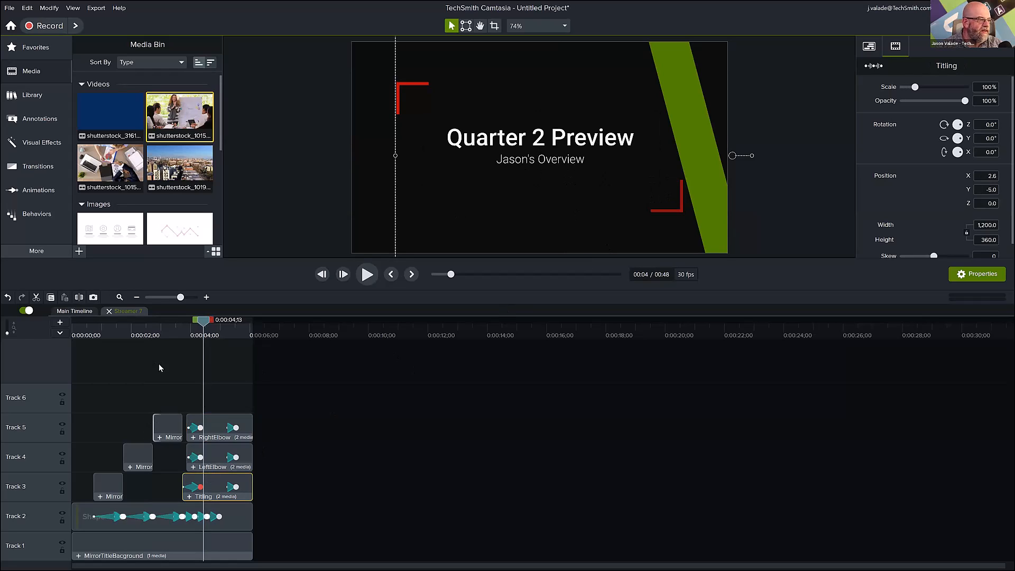
left_click(161, 335)
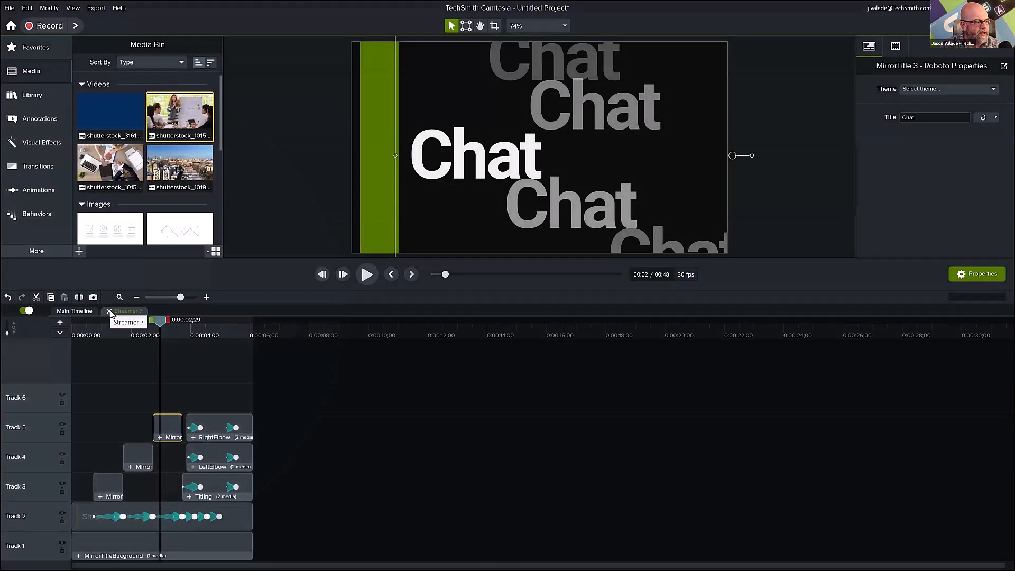
Close the Streamer 7 group timeline and shrink the timeline area to enlarge the canvas.
left_click(110, 312)
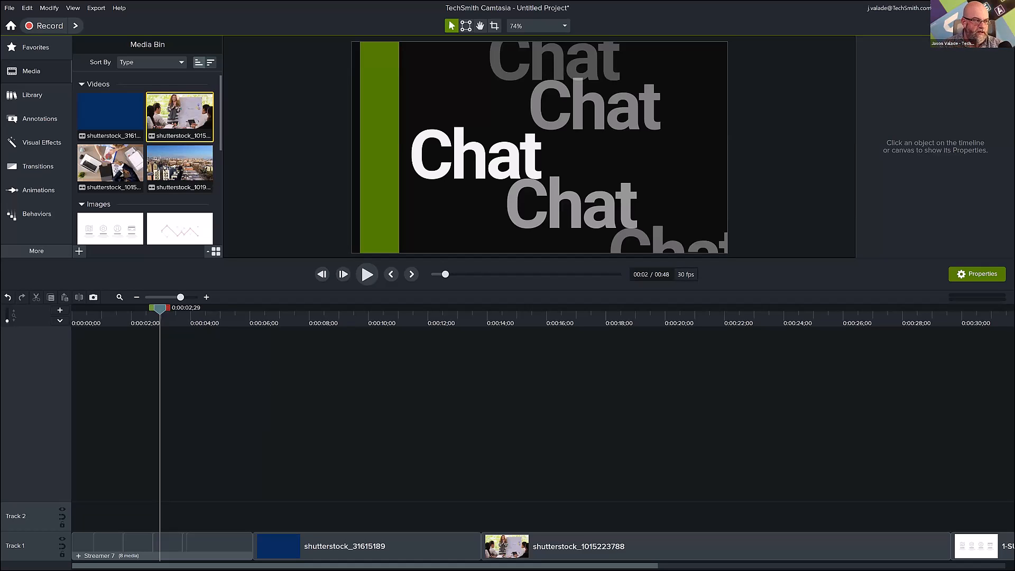
left_click_drag(253, 258, 223, 411)
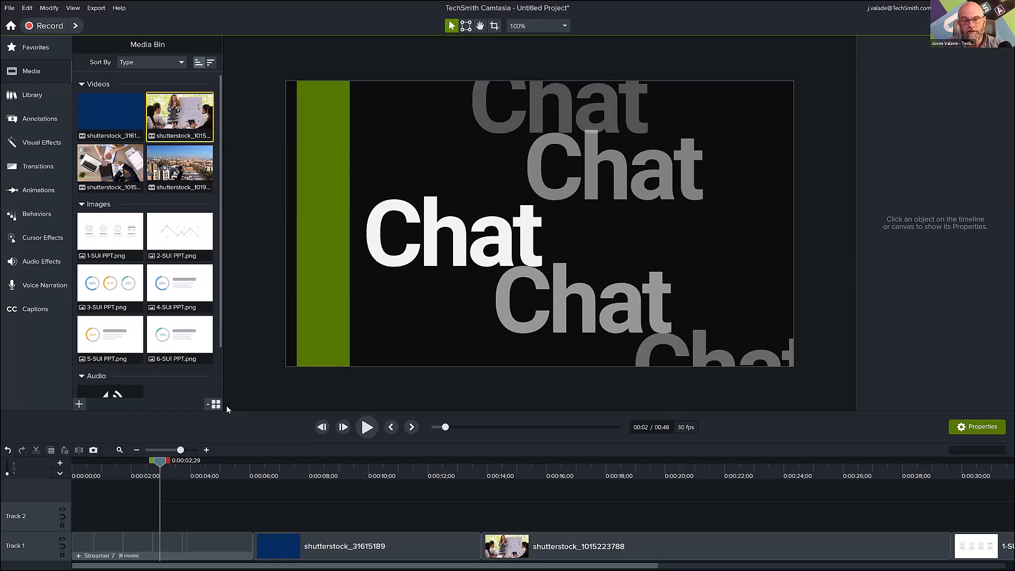
Play the project from the beginning and pause in the chart video at about 9 seconds.
left_click(73, 476)
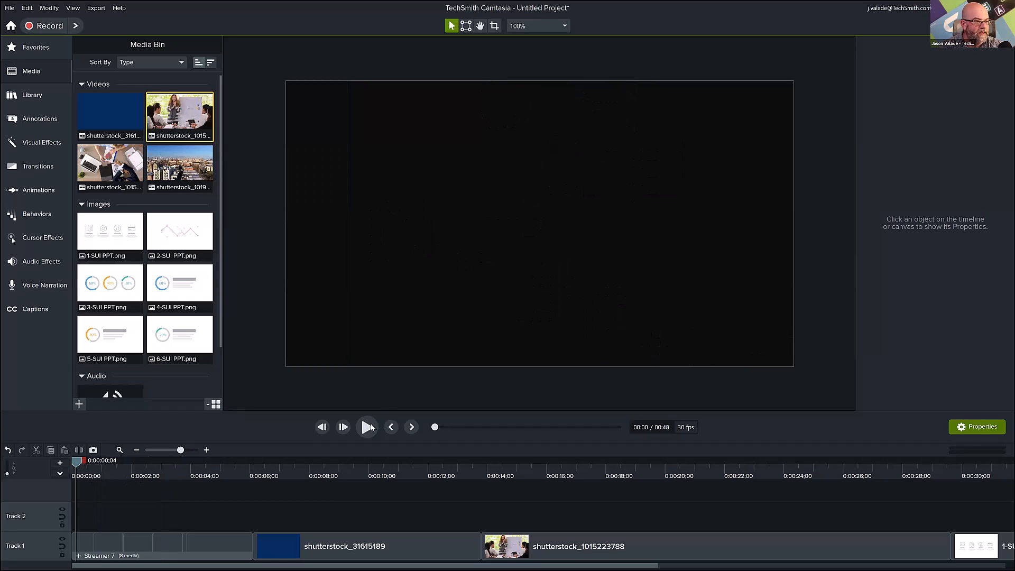
left_click(367, 428)
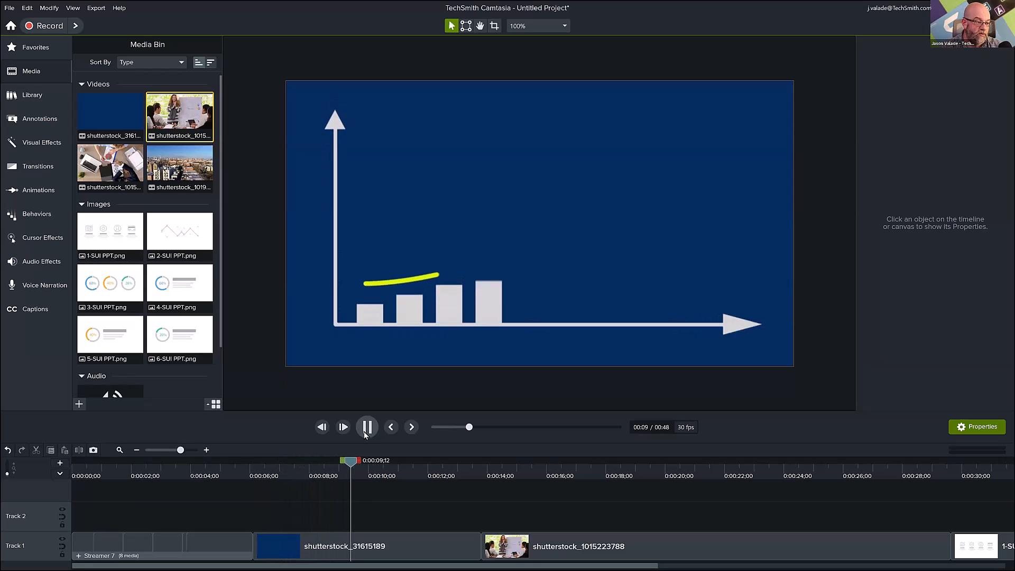
left_click(365, 434)
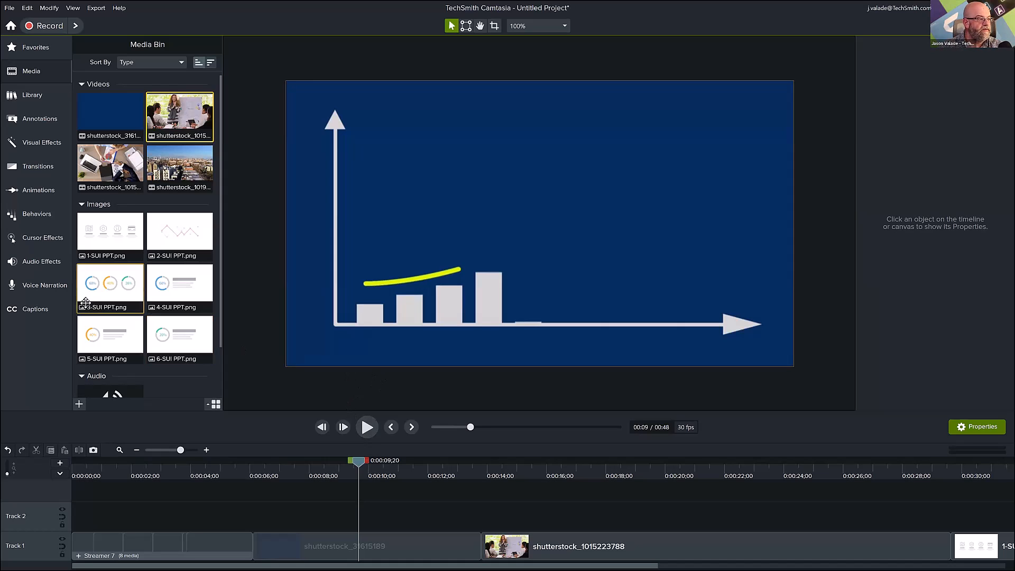
Switch to Audiate to create the project's voice narration.
left_click(53, 290)
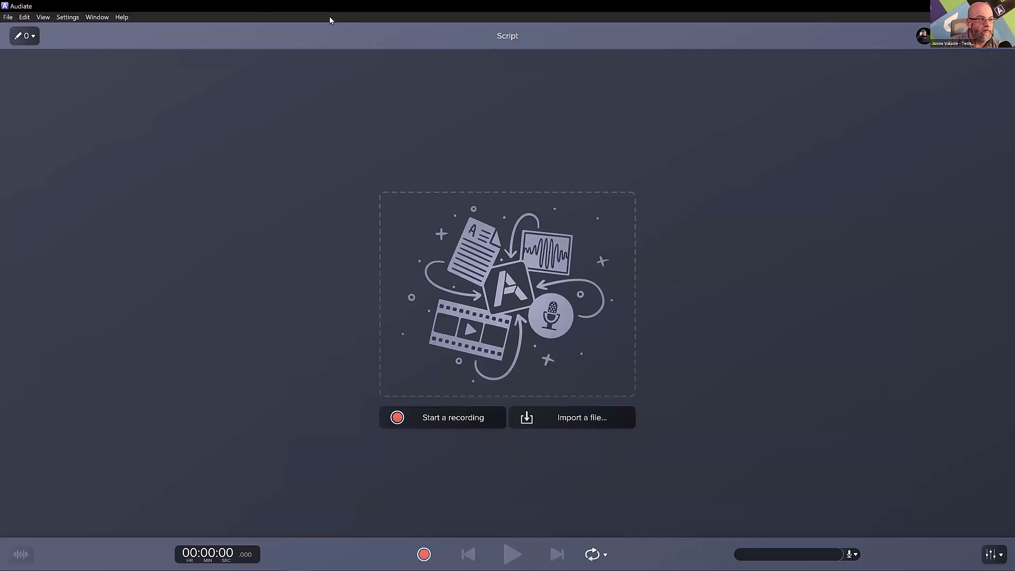
left_click_drag(329, 16, 353, 72)
key("super+Left")
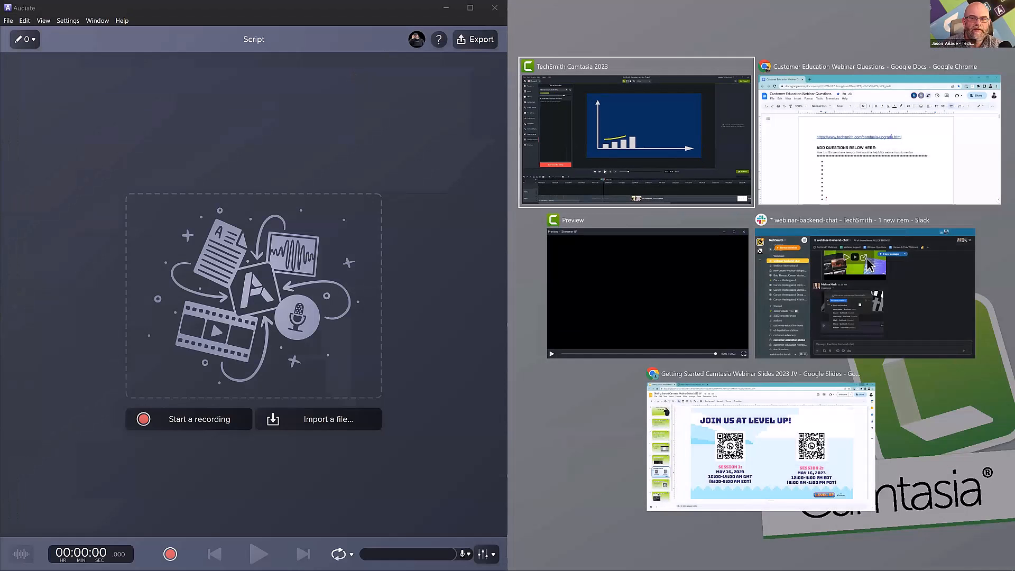
key("Escape")
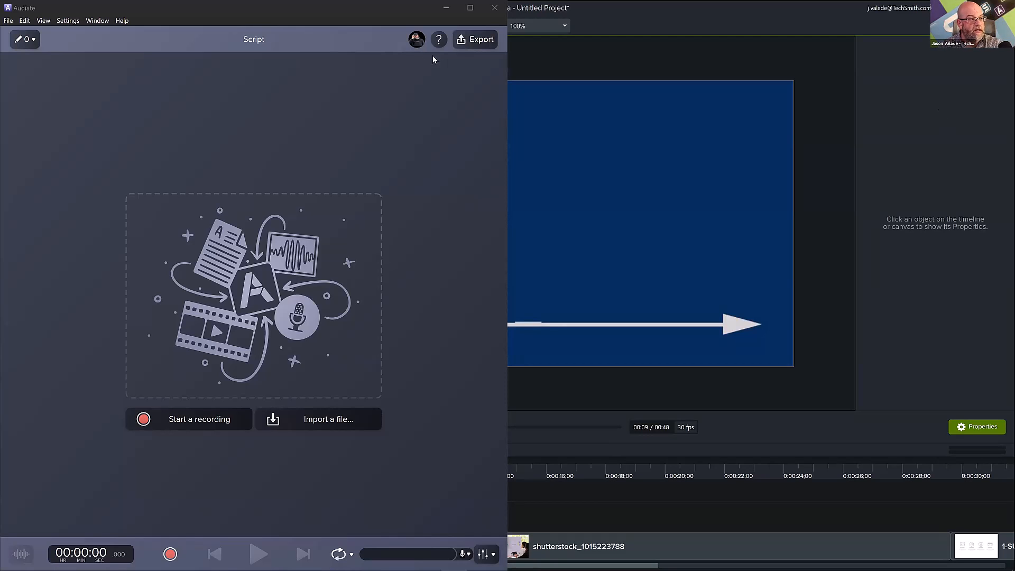
left_click(477, 8)
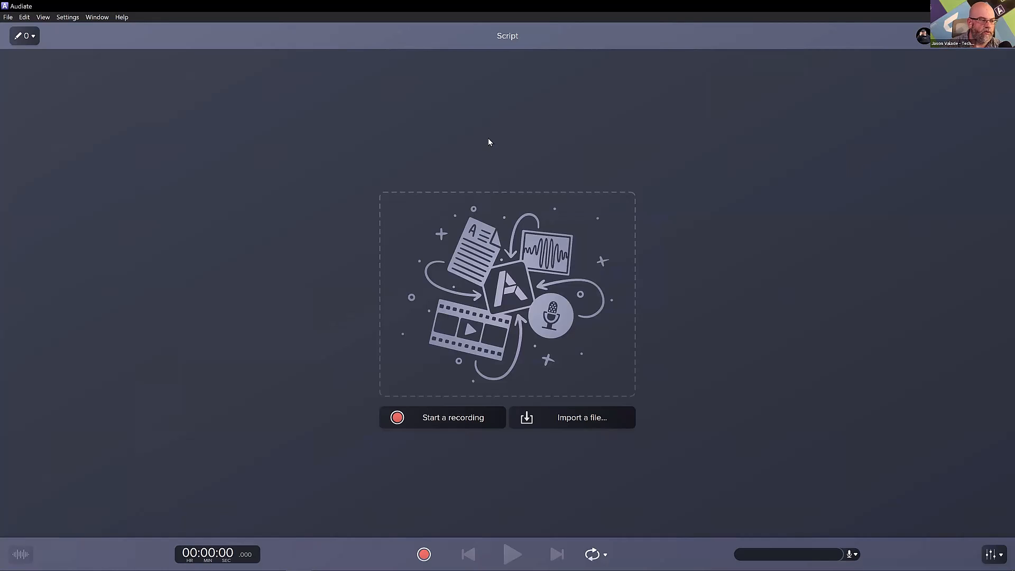
Record a spoken narration about the quarter's sales goals, growth and results, and stop the recording to get its transcript.
left_click(466, 416)
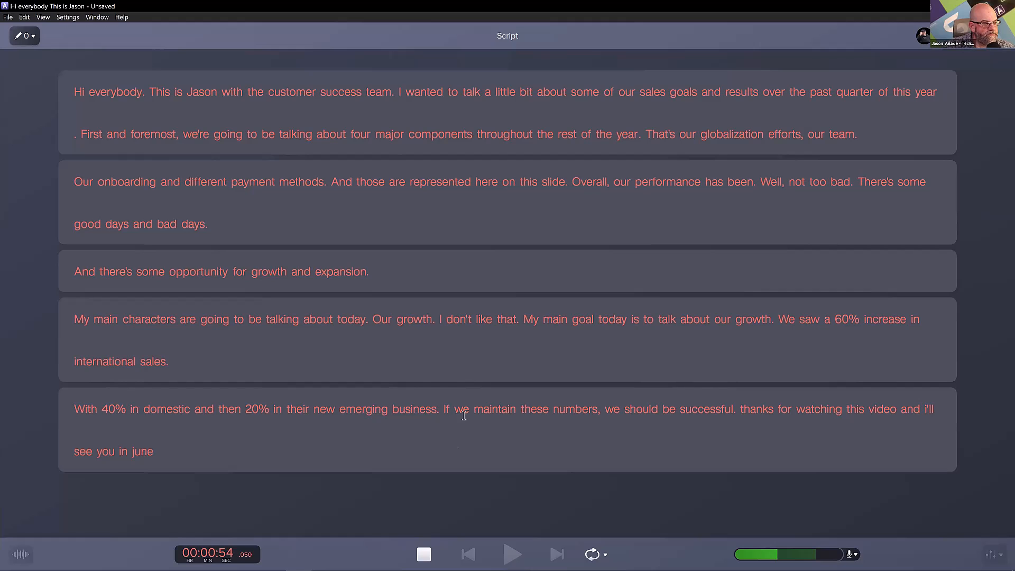
left_click(422, 557)
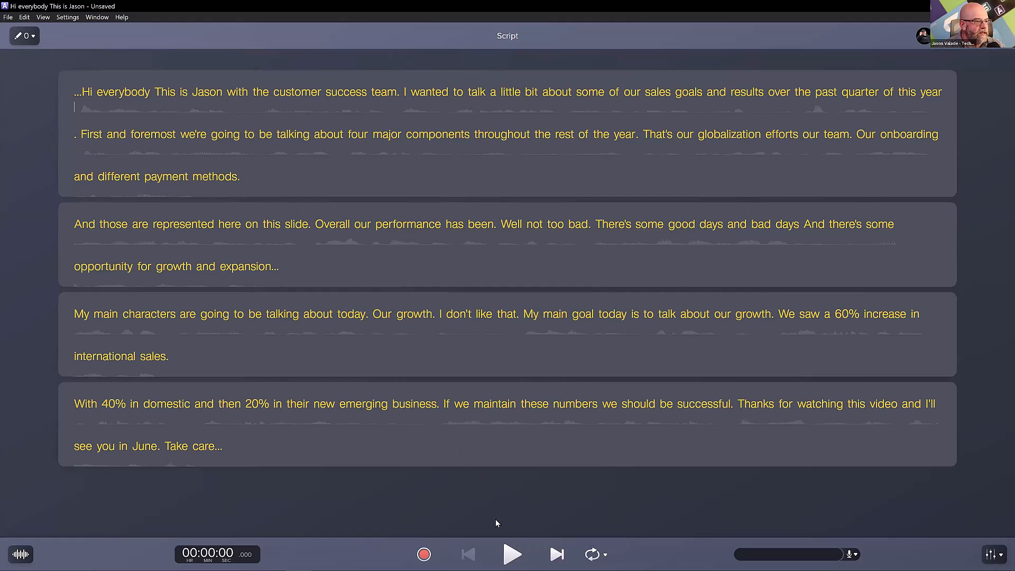
Play back the third paragraph and delete its flubbed passage from "My main characters" through "I don't like that".
double_click(75, 313)
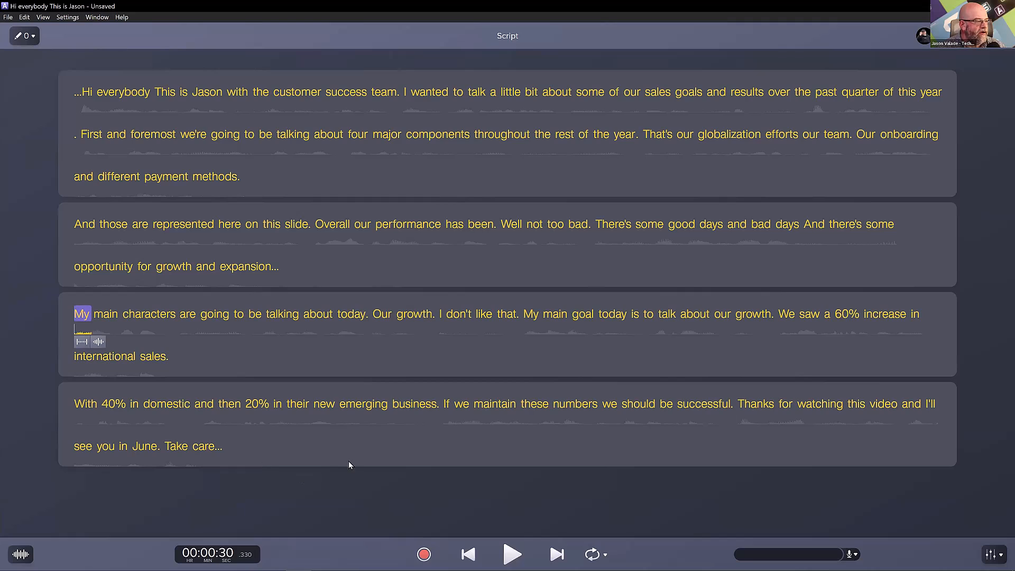
left_click(508, 555)
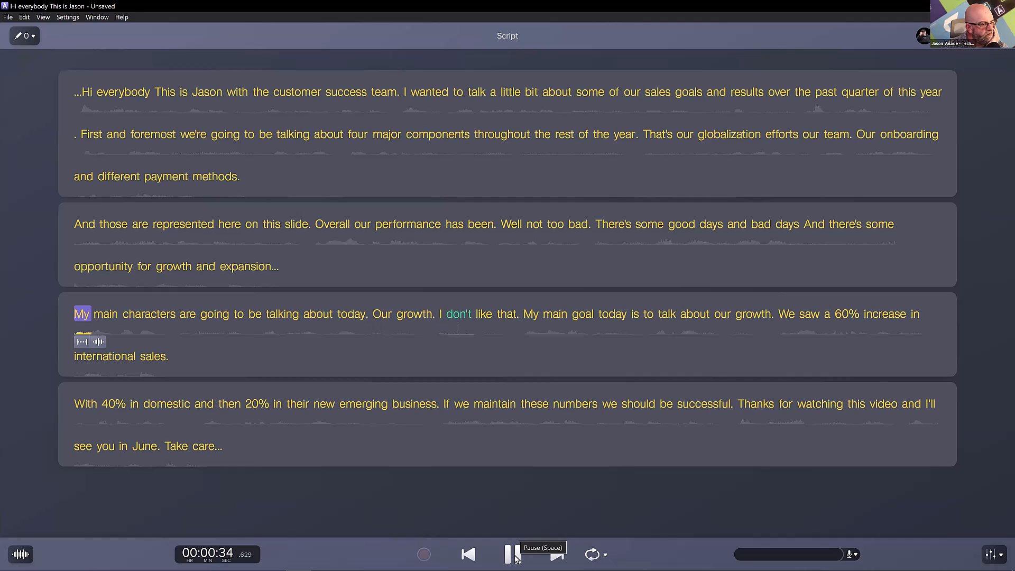
left_click(514, 552)
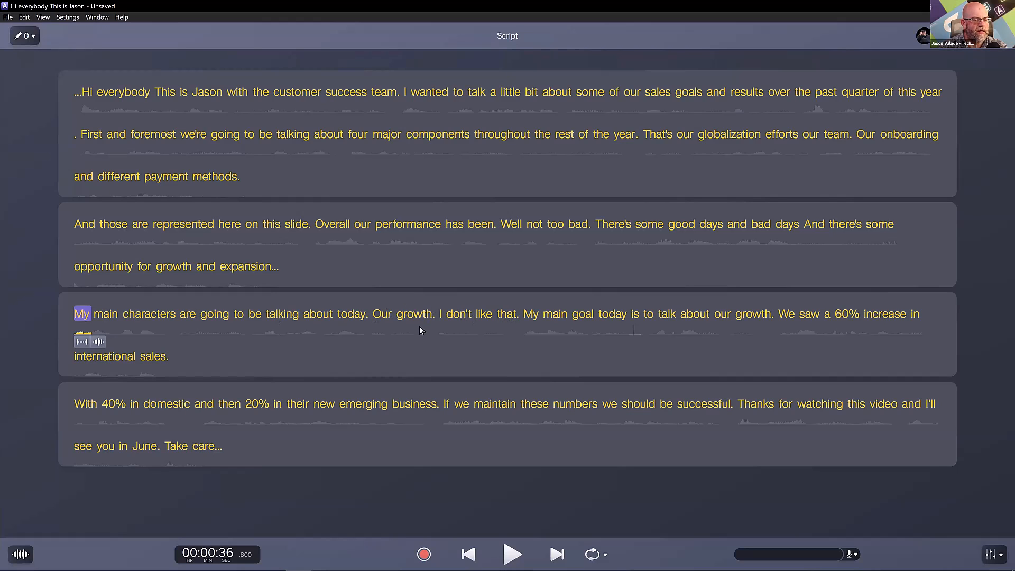
left_click_drag(75, 314, 520, 315)
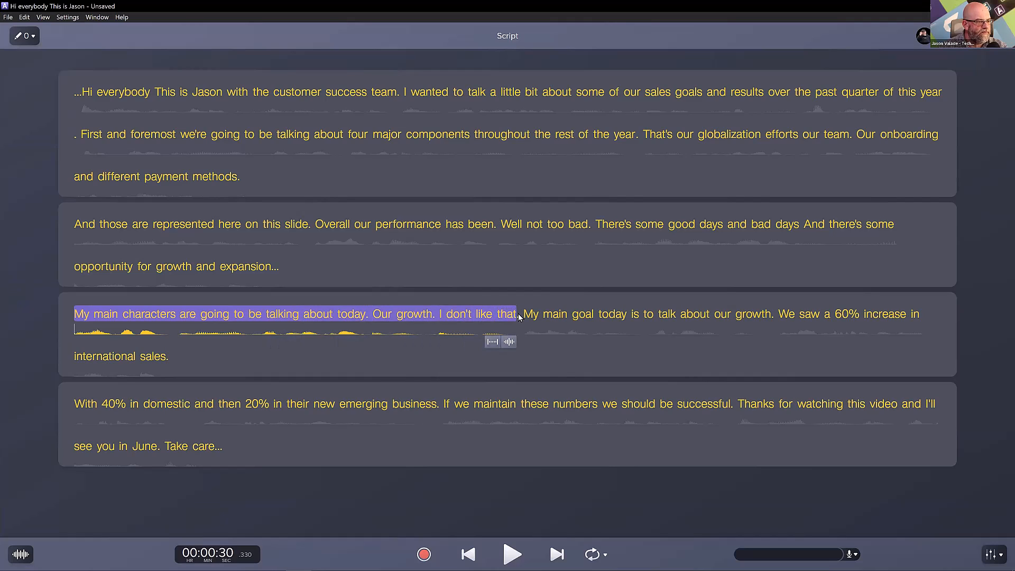
key("BackSpace")
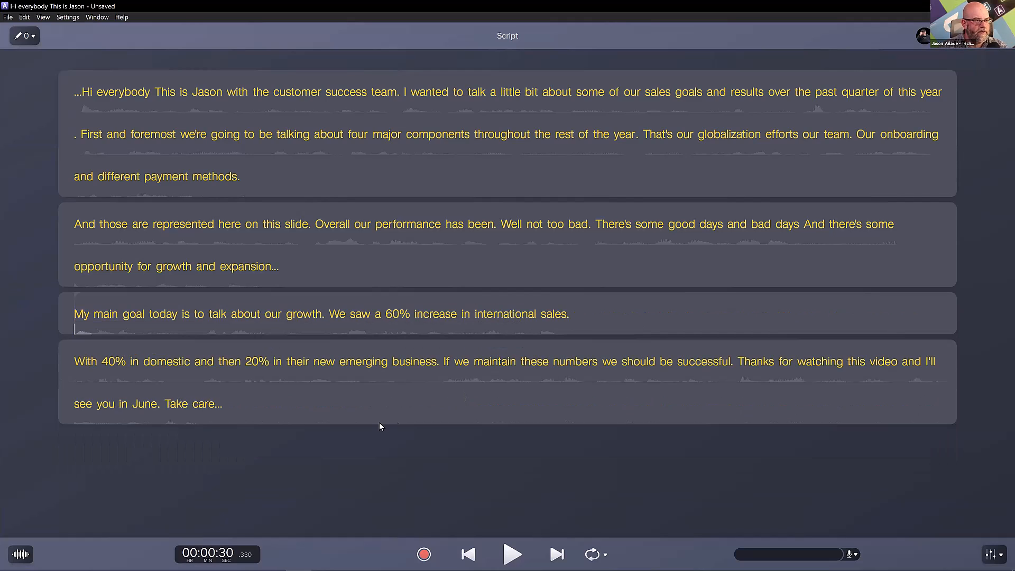
Play the narration from "opportunity" through the 60% increase sentence to check the cut.
double_click(98, 260)
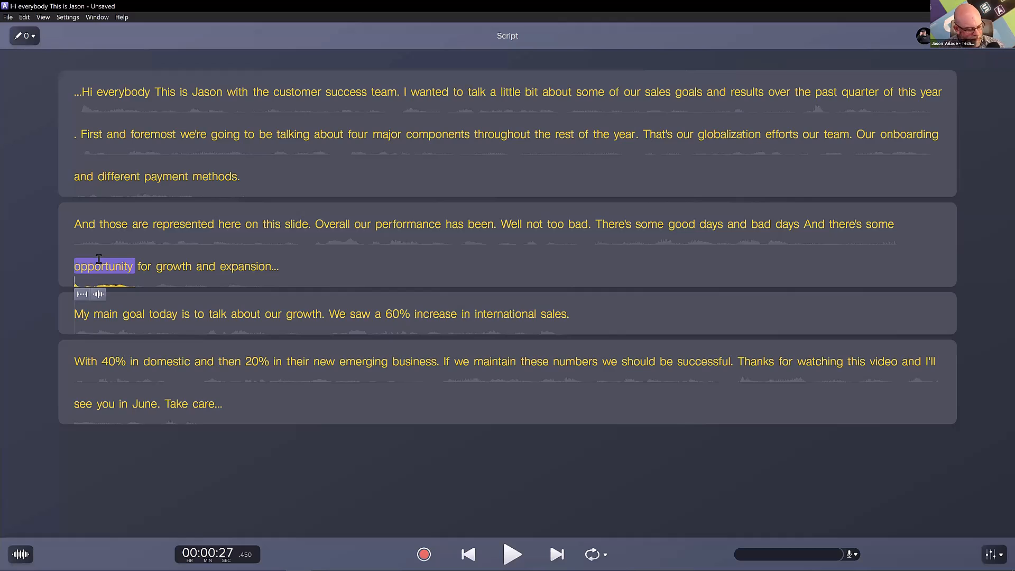
key("space")
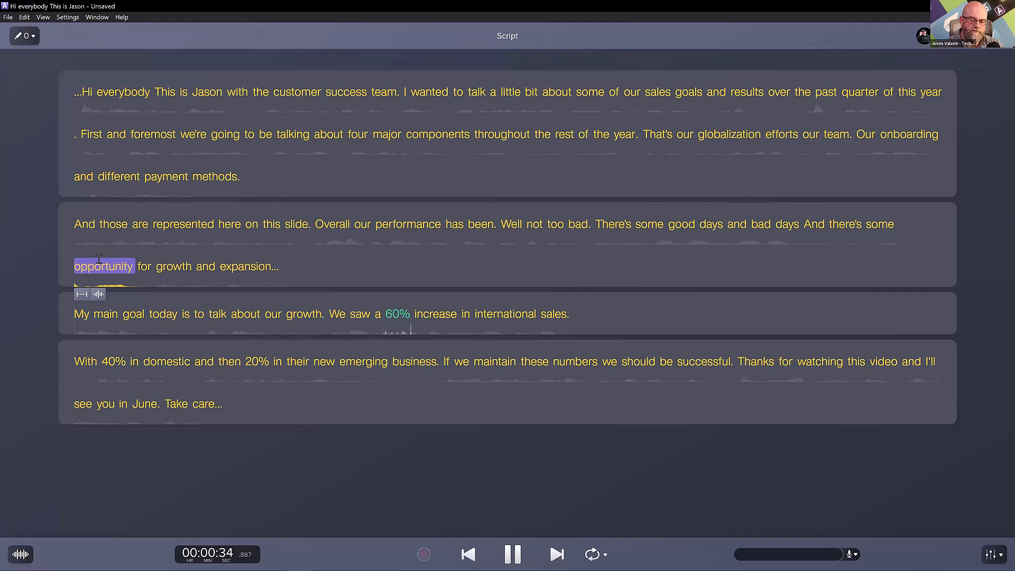
key("space")
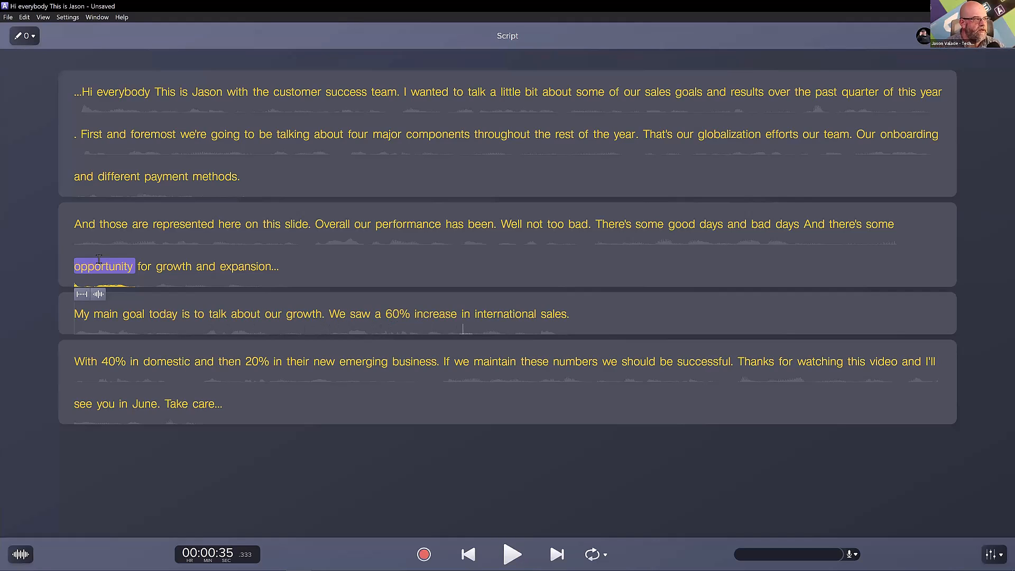
Review the suggested and optional edits for the narration and apply Silence All Pauses.
left_click(472, 448)
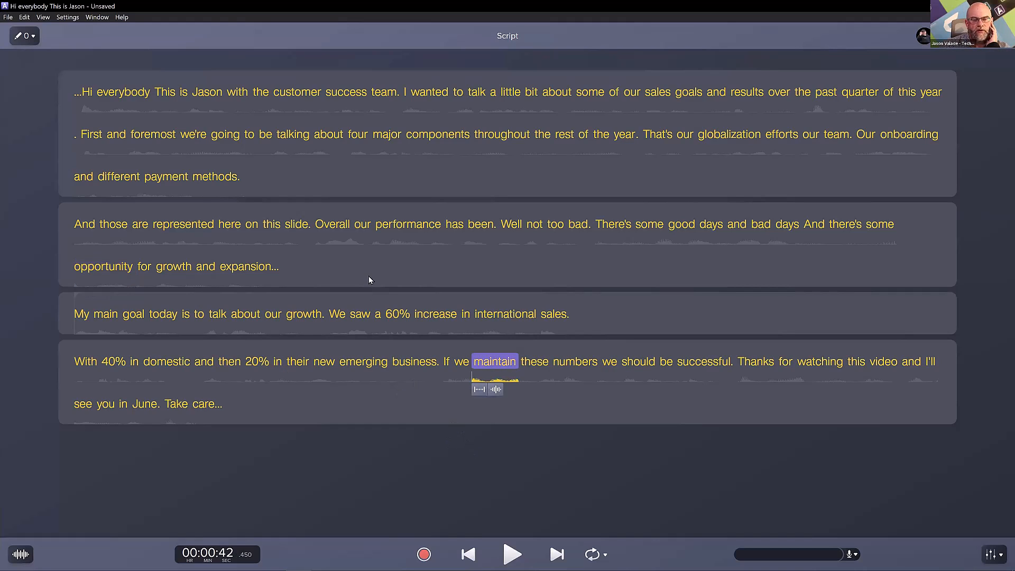
left_click(33, 36)
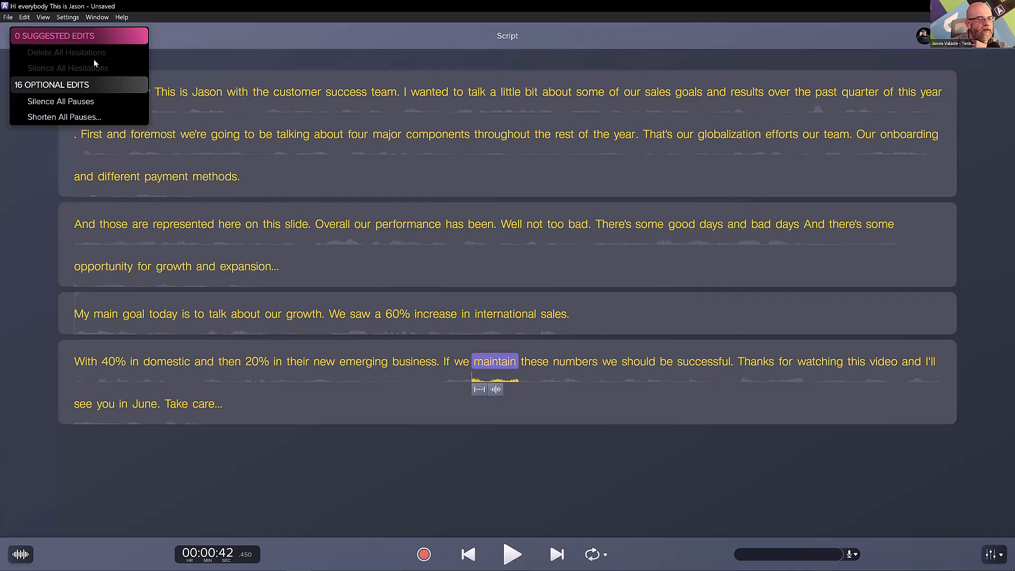
left_click(76, 103)
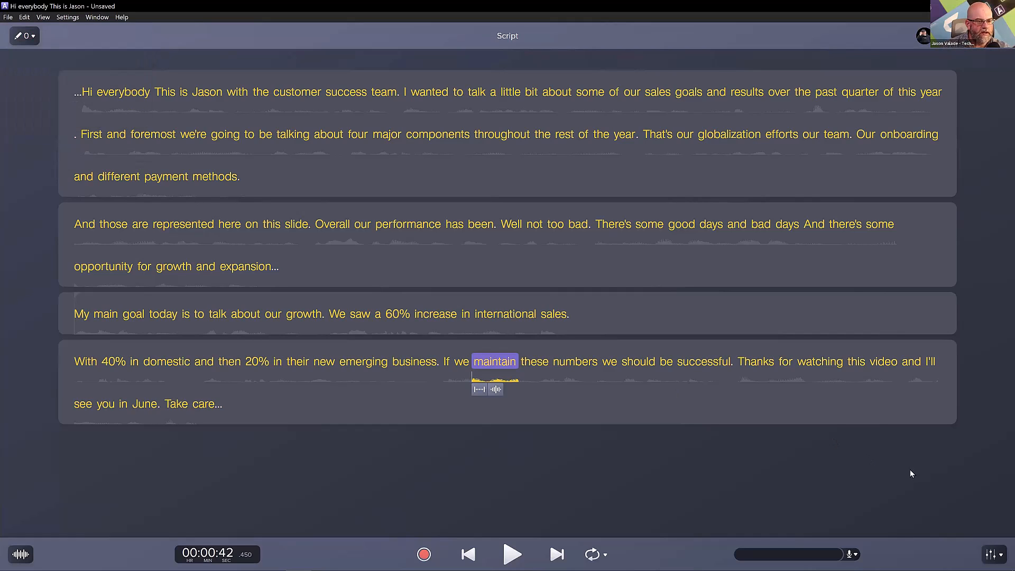
Examine the available audio effects and effect chain presets for the narration.
left_click(998, 556)
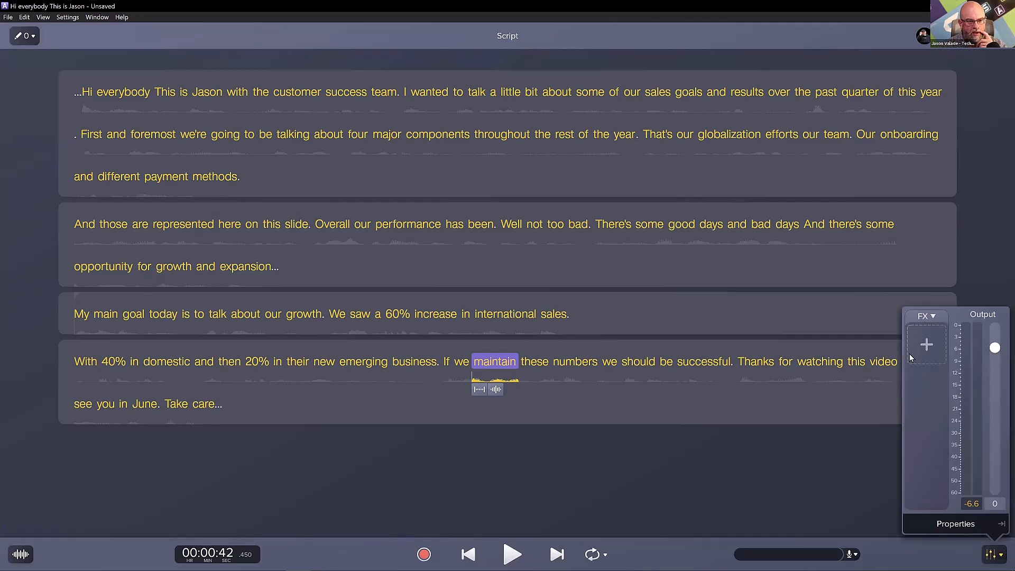
left_click(930, 350)
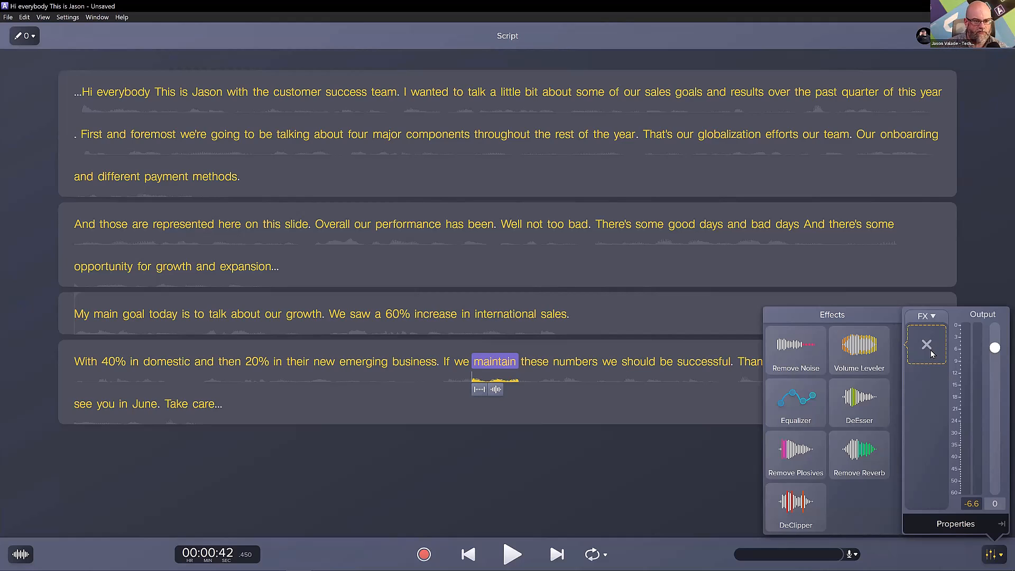
left_click(923, 318)
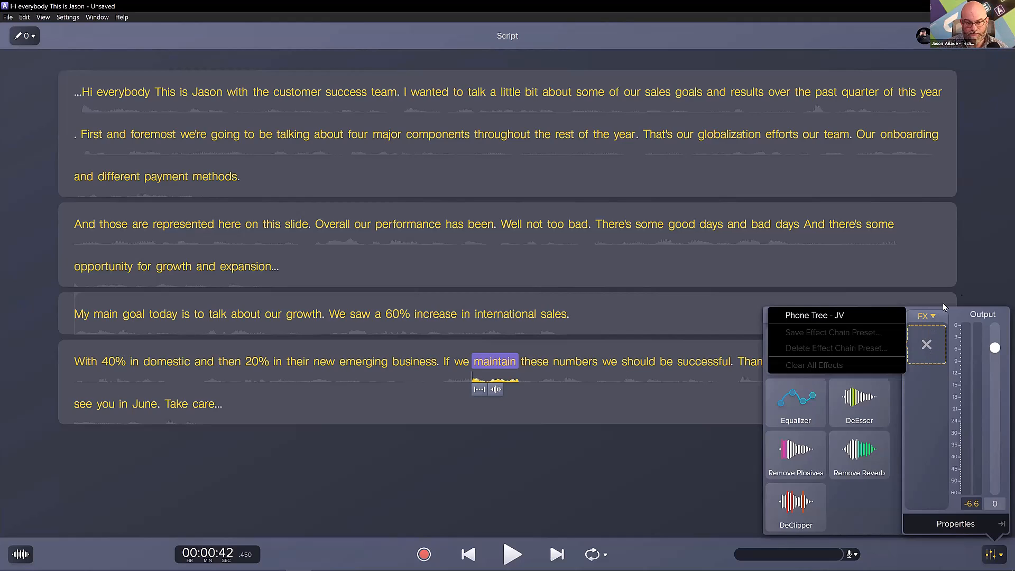
left_click(976, 332)
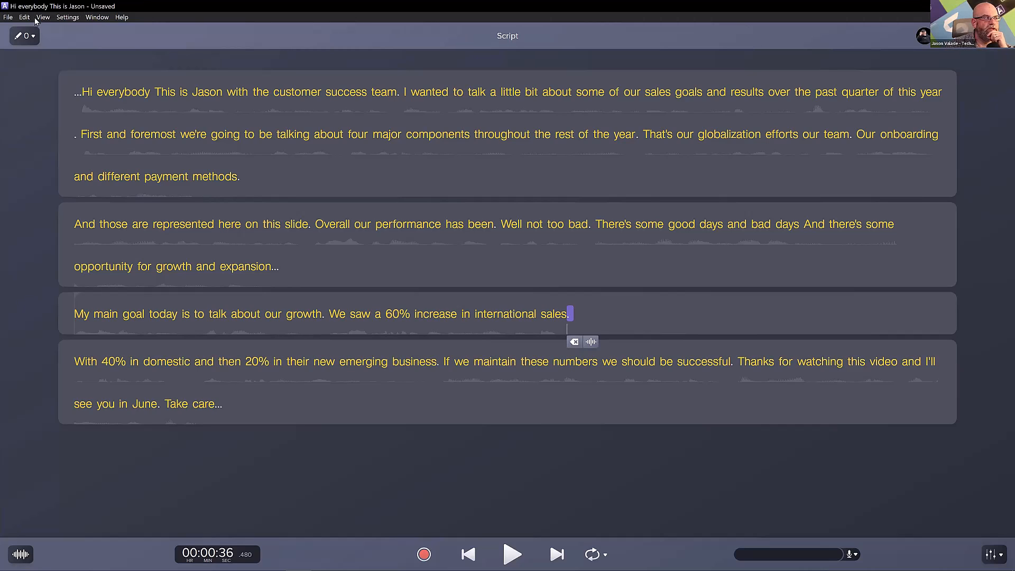
Export the narration to the Media Bin of the open Camtasia project, saving the Audiate project as JV.
left_click(8, 18)
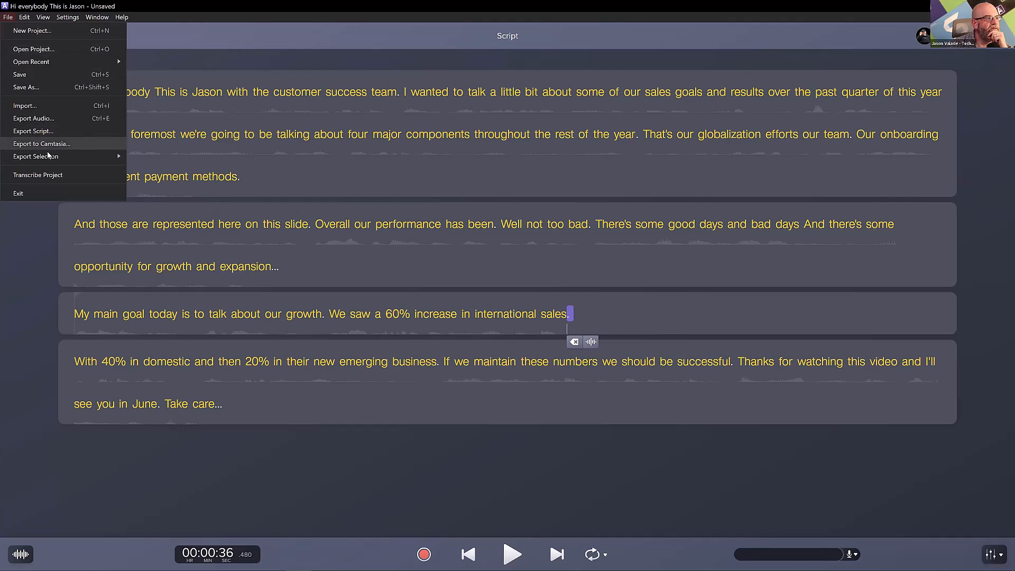
mouse_move(46, 157)
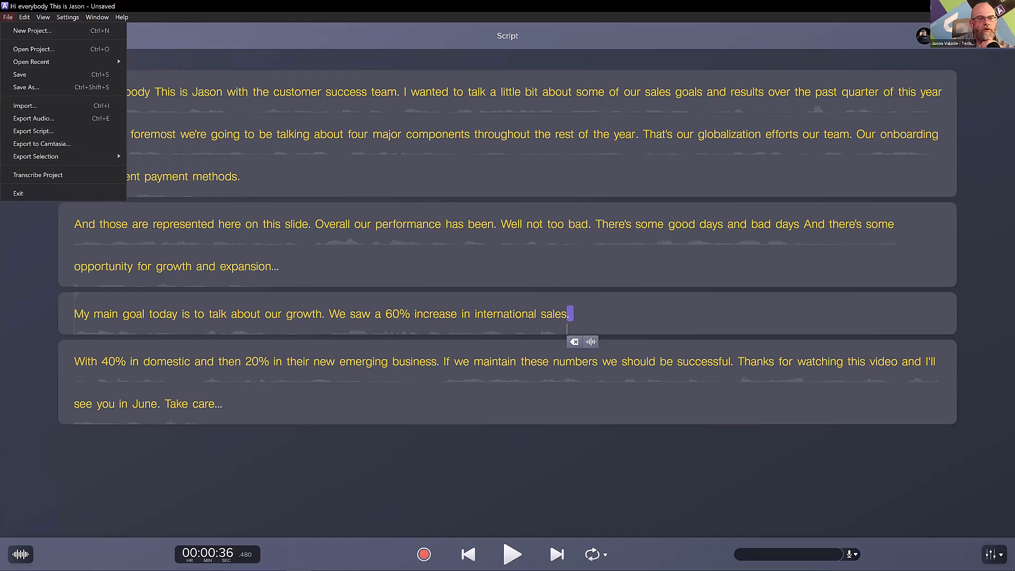
left_click(983, 36)
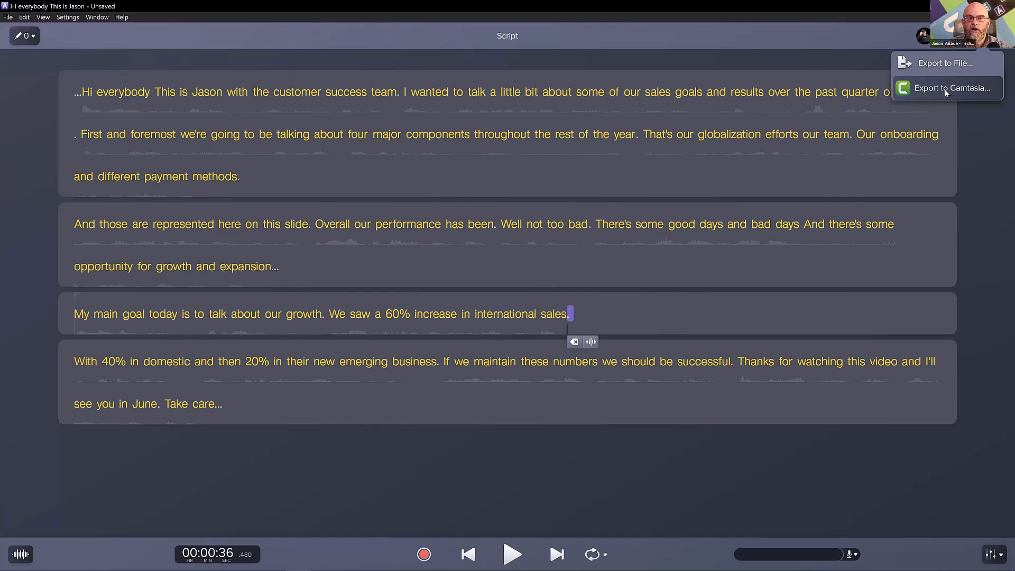
left_click(927, 91)
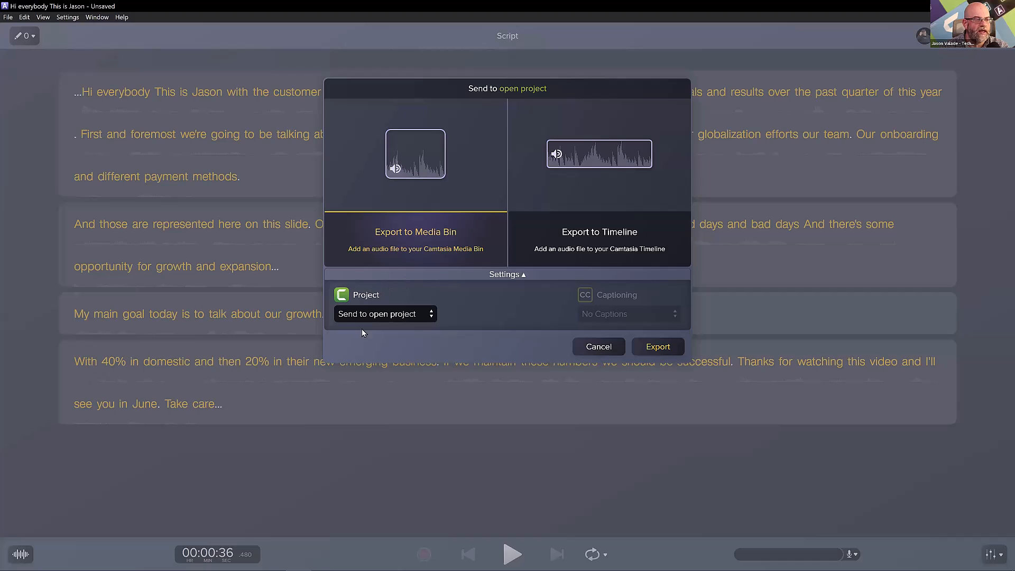
left_click(642, 345)
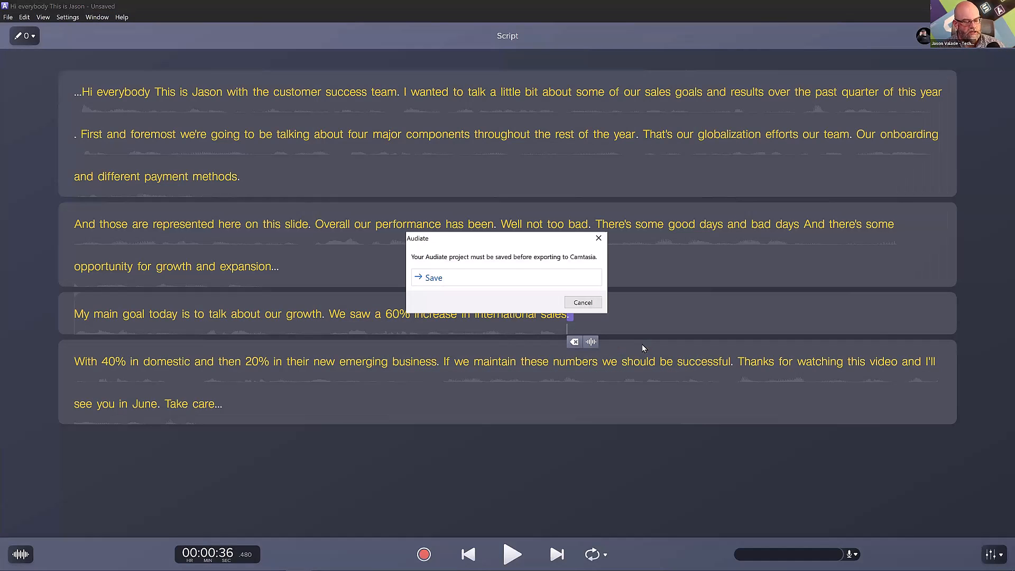
left_click(455, 285)
type("JV")
key("Return")
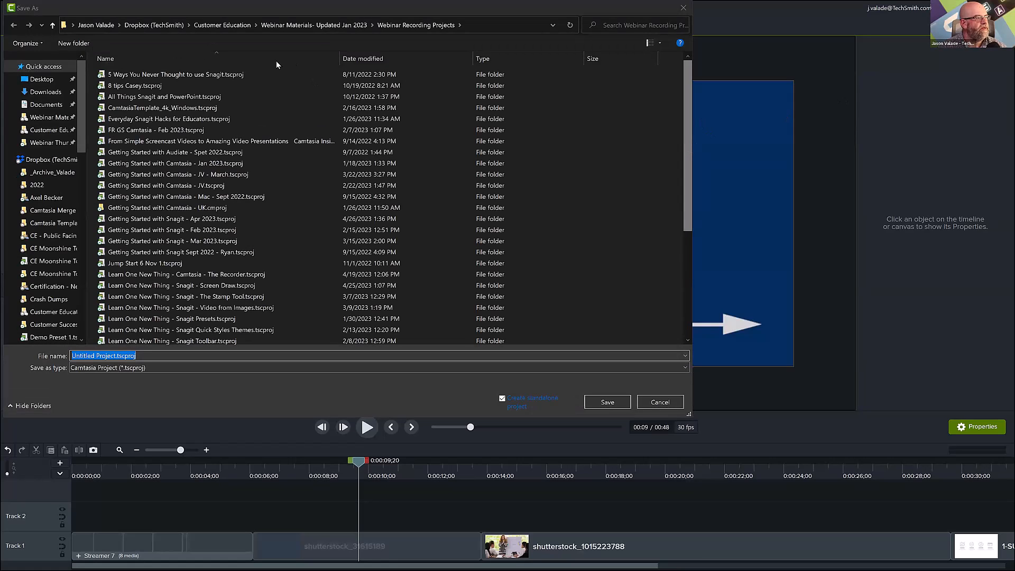
In Camtasia, save the project to the Desktop as "Webinar 4-27".
left_click(42, 67)
left_click(47, 81)
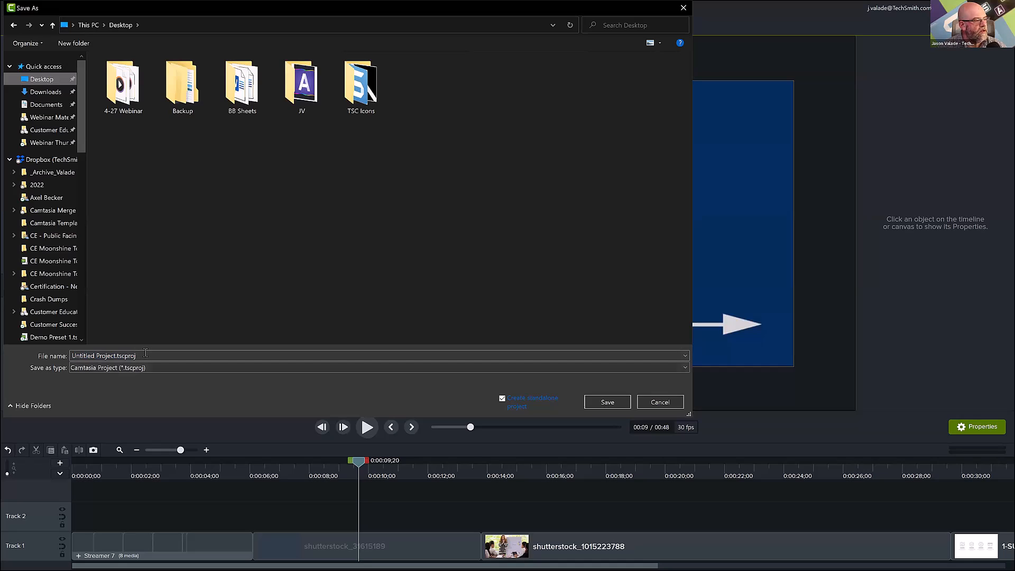
left_click(146, 353)
type("Webinar 4-27")
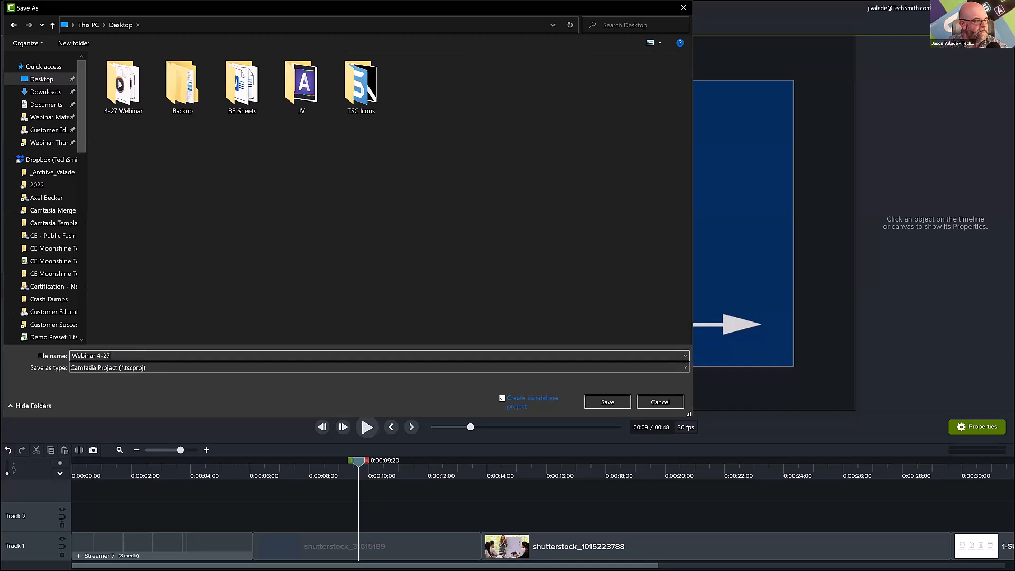
key("Return")
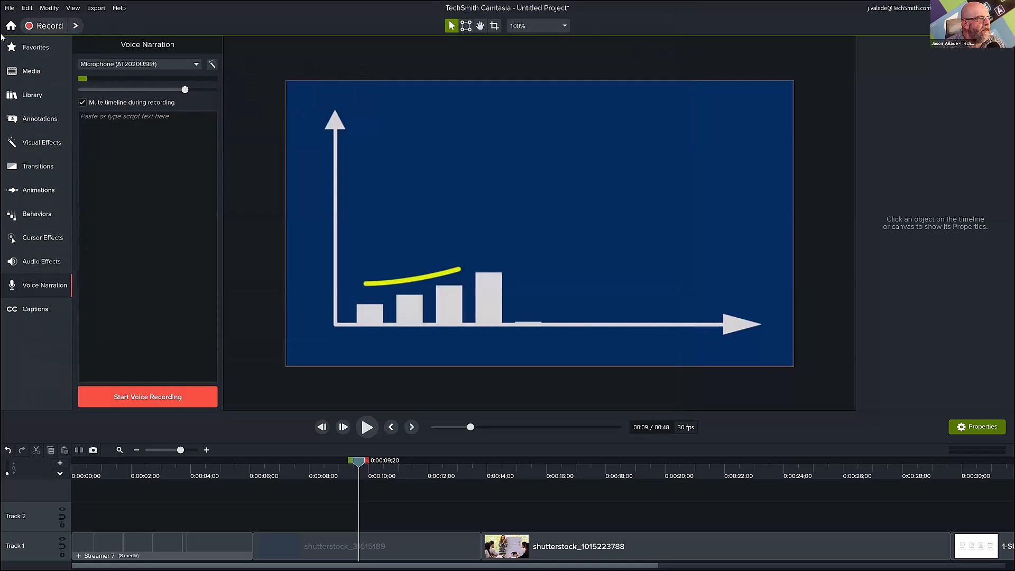
Place JV - Audiate.wav from the Media Bin on Track 2, starting where the opening title ends at about 6 seconds.
left_click(31, 71)
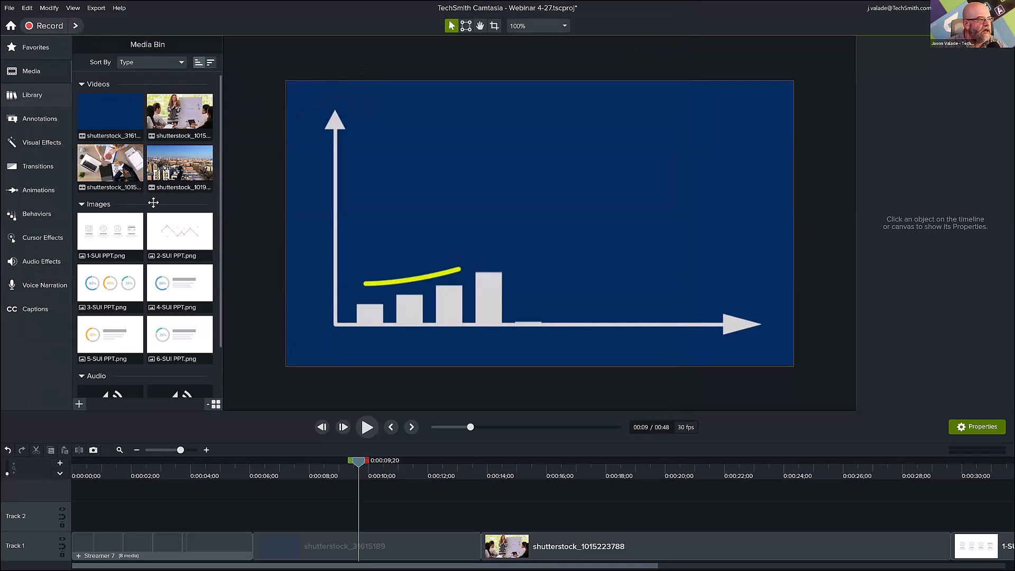
scroll(152, 199, "down", 3)
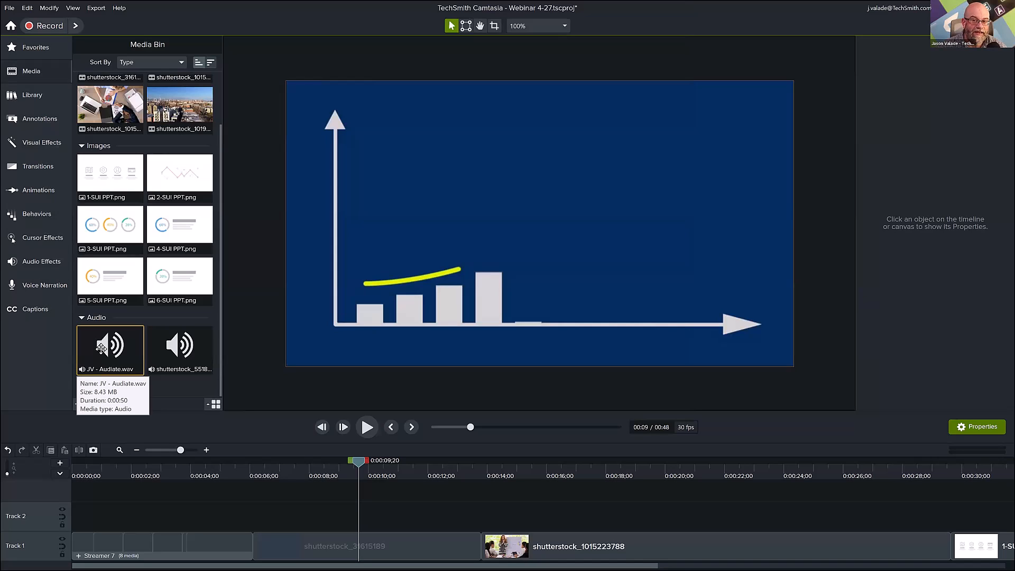
left_click_drag(101, 348, 256, 515)
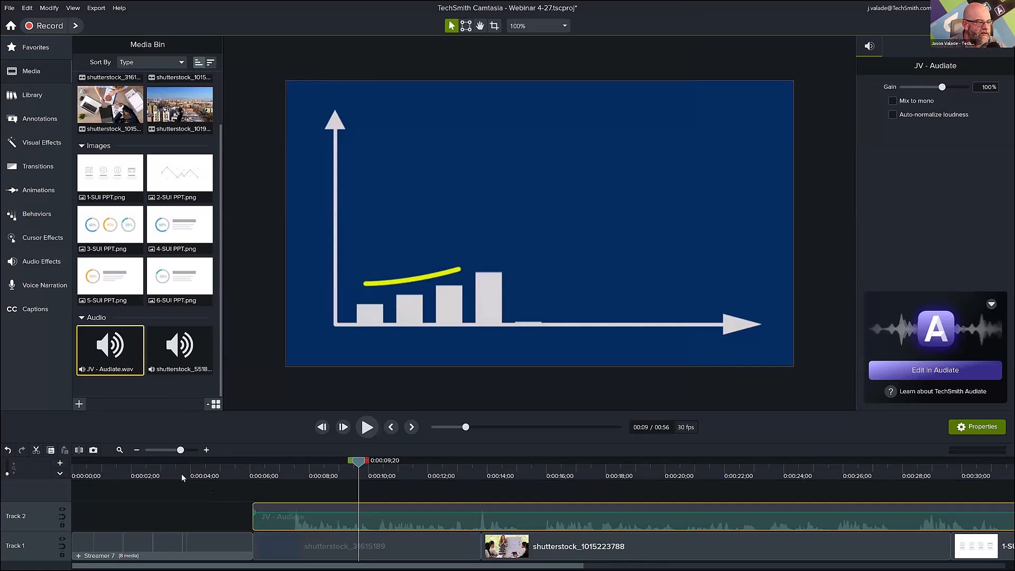
Play the video from the opening title to about 15 seconds to check the narration's timing.
left_click(98, 465)
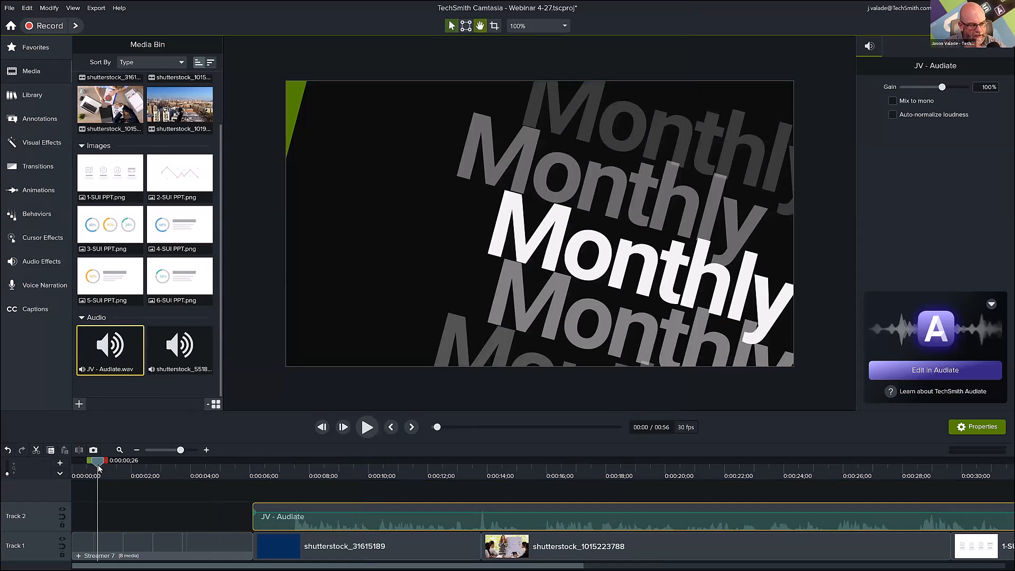
key("space")
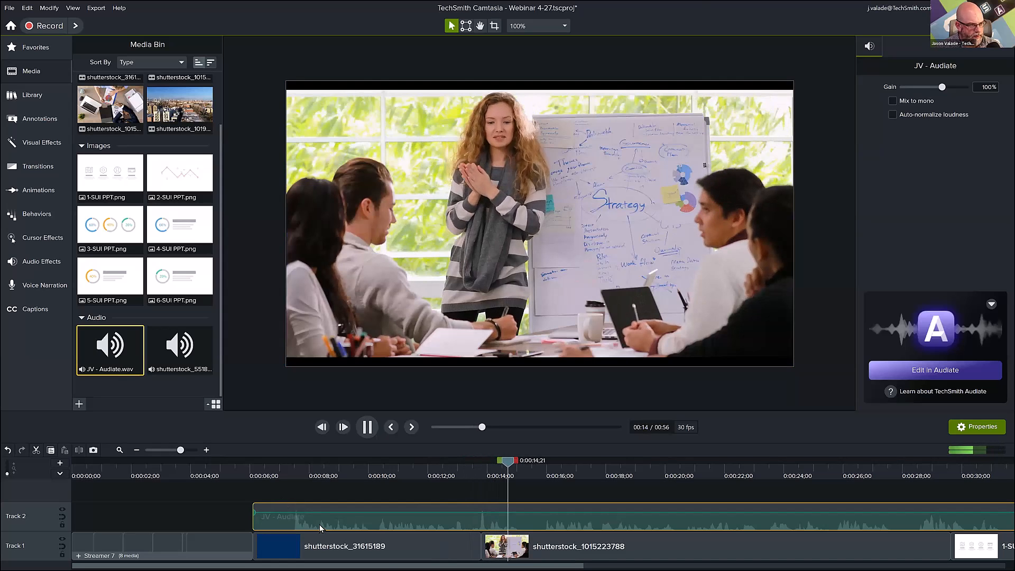
key("space")
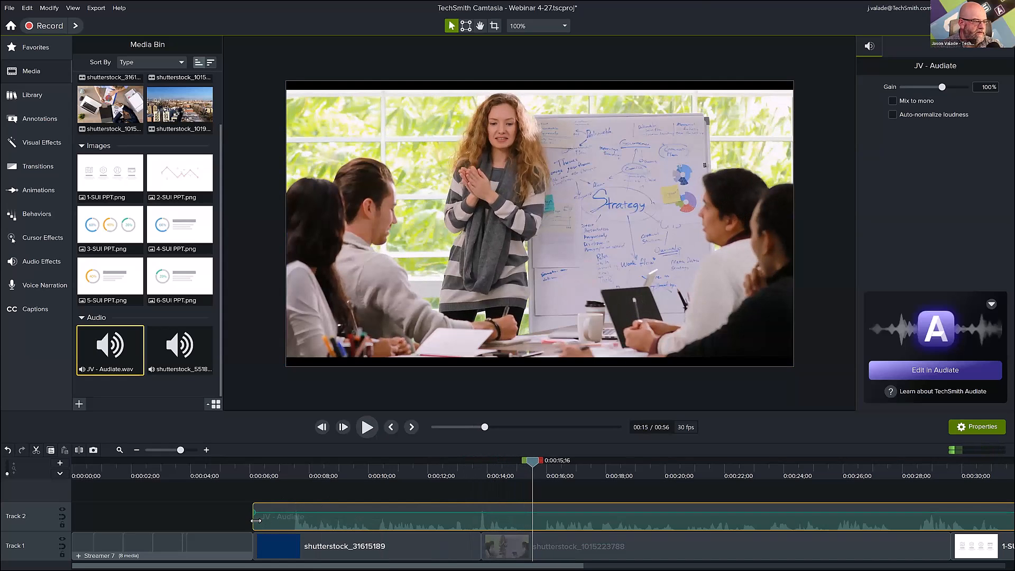
Trim about one second off the narration's beginning and move the clip to start at about 1 second.
left_click_drag(256, 521, 281, 521)
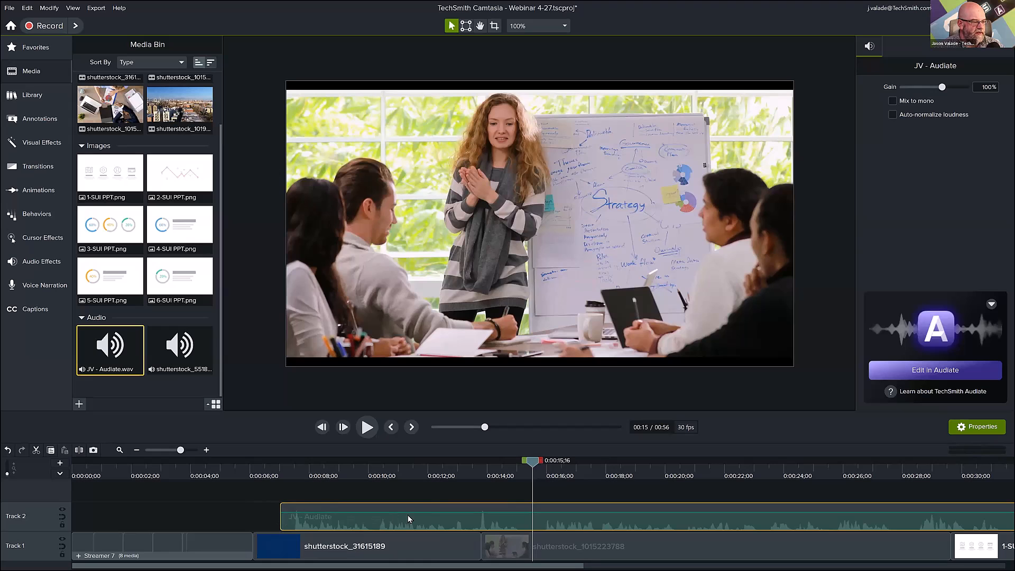
left_click_drag(408, 518, 139, 490)
left_click(77, 474)
key("space")
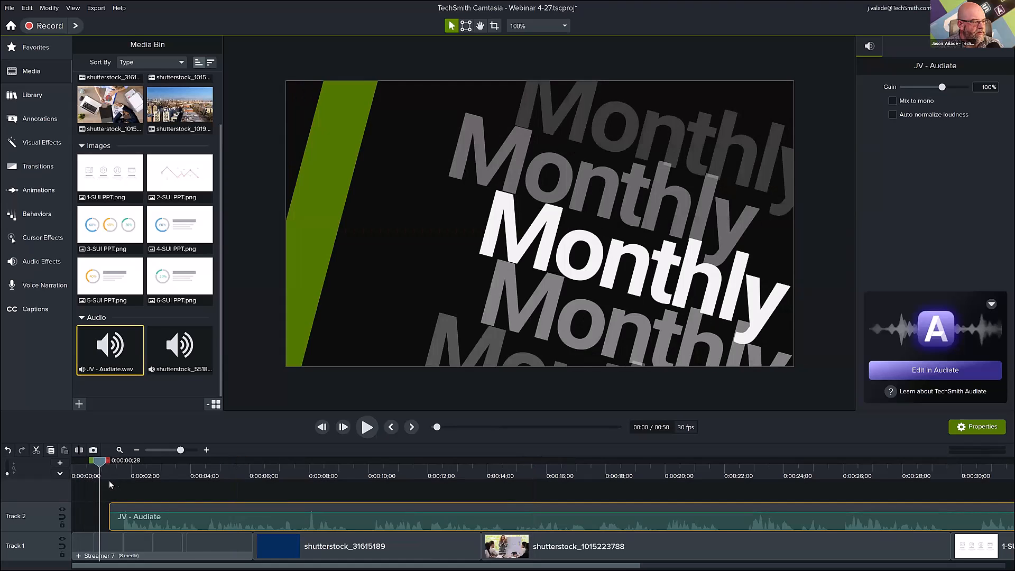
Trim the narration's end to match the closing title's end at about 48 seconds and play the ending.
left_click(245, 500)
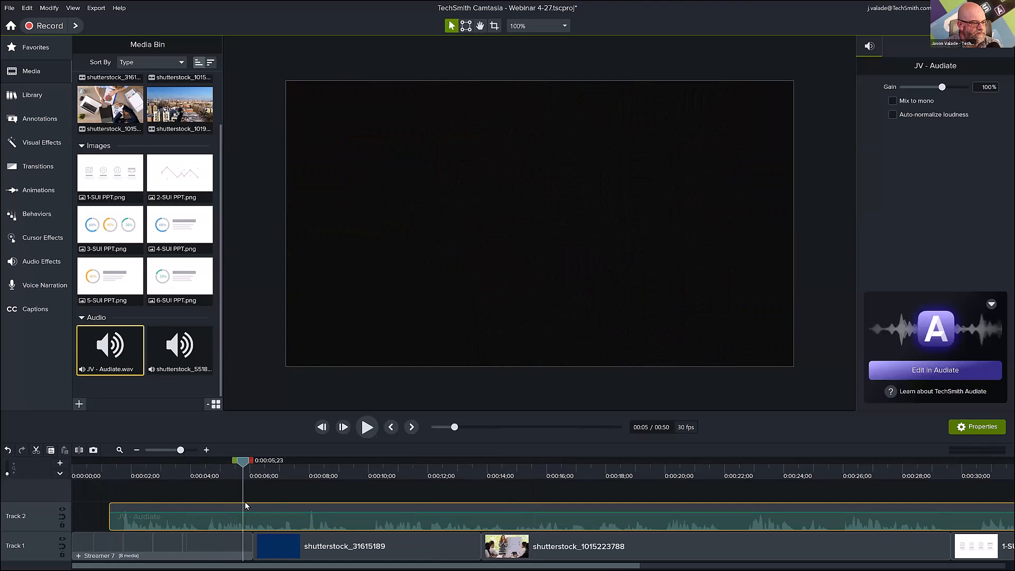
left_click(138, 449)
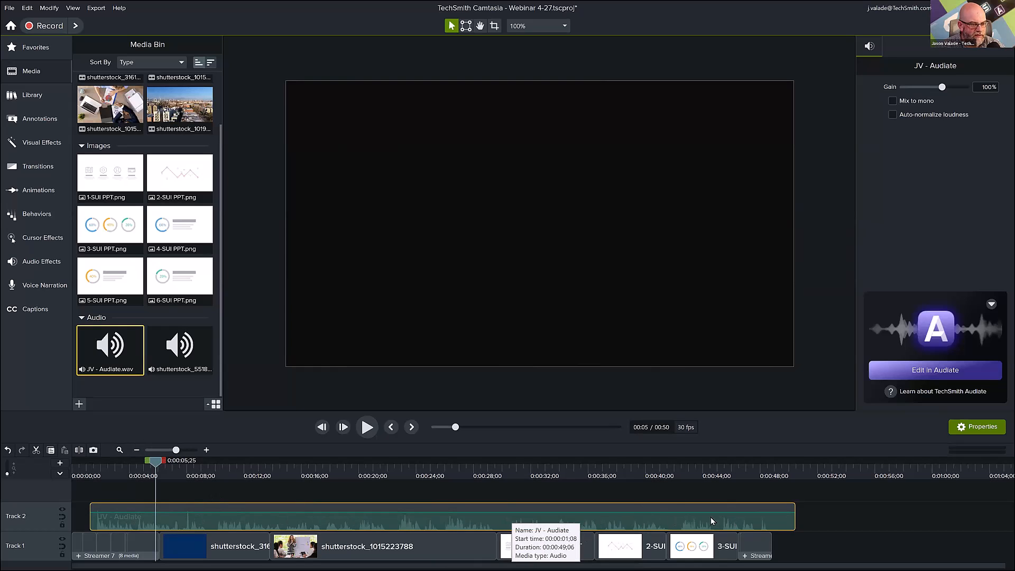
left_click(735, 472)
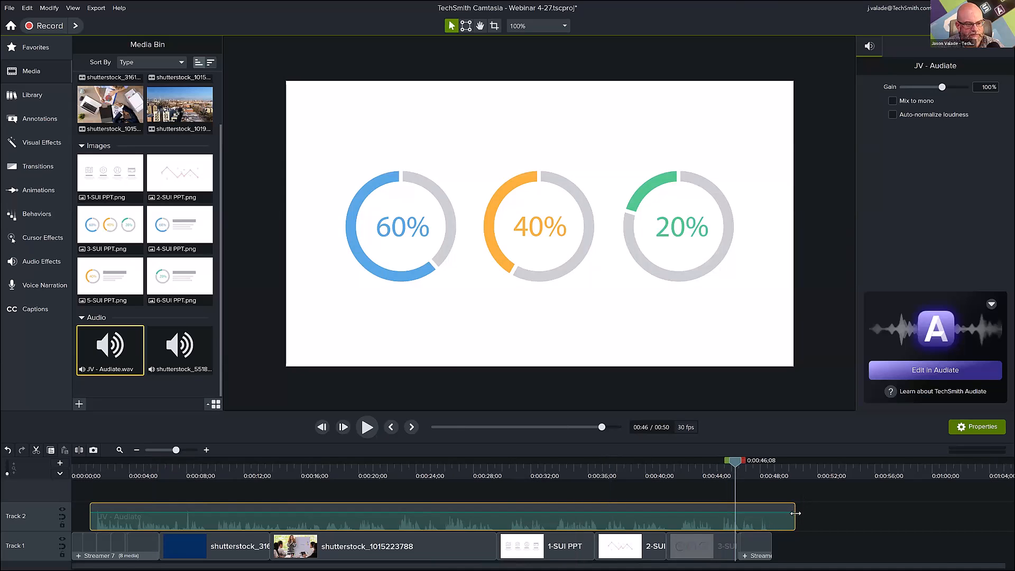
left_click_drag(795, 514, 773, 519)
key("space")
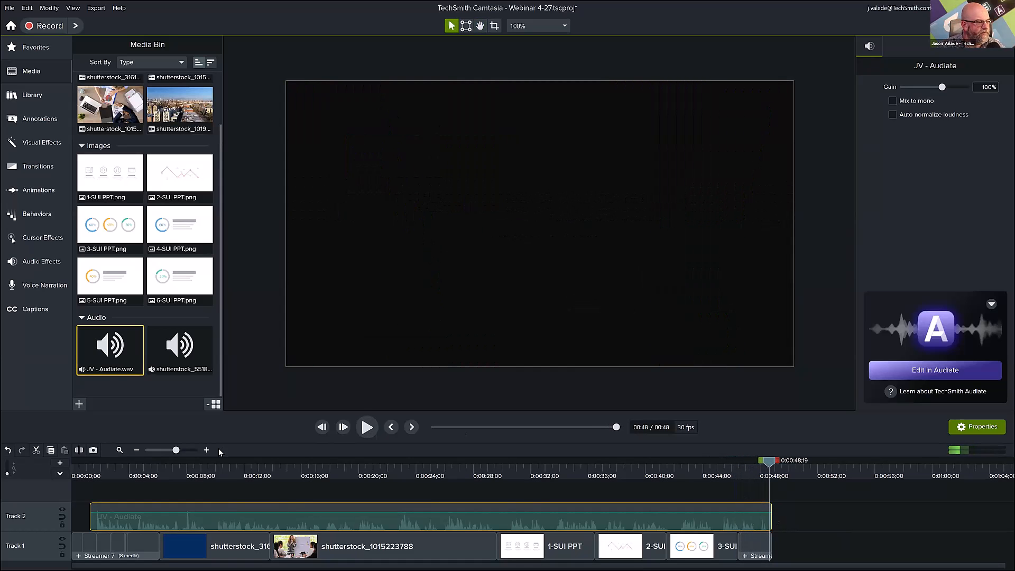
left_click(179, 475)
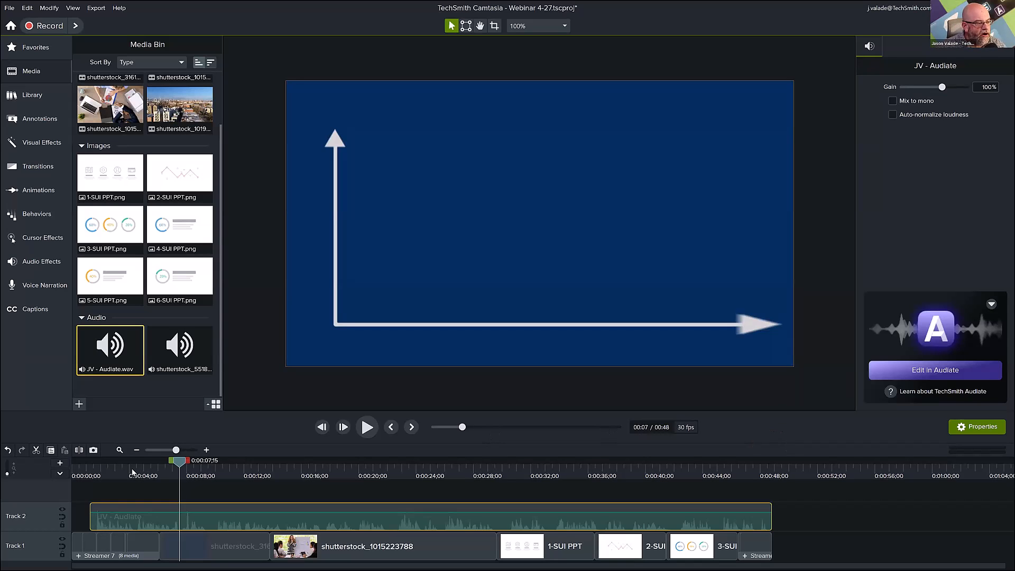
left_click_drag(88, 476, 292, 507)
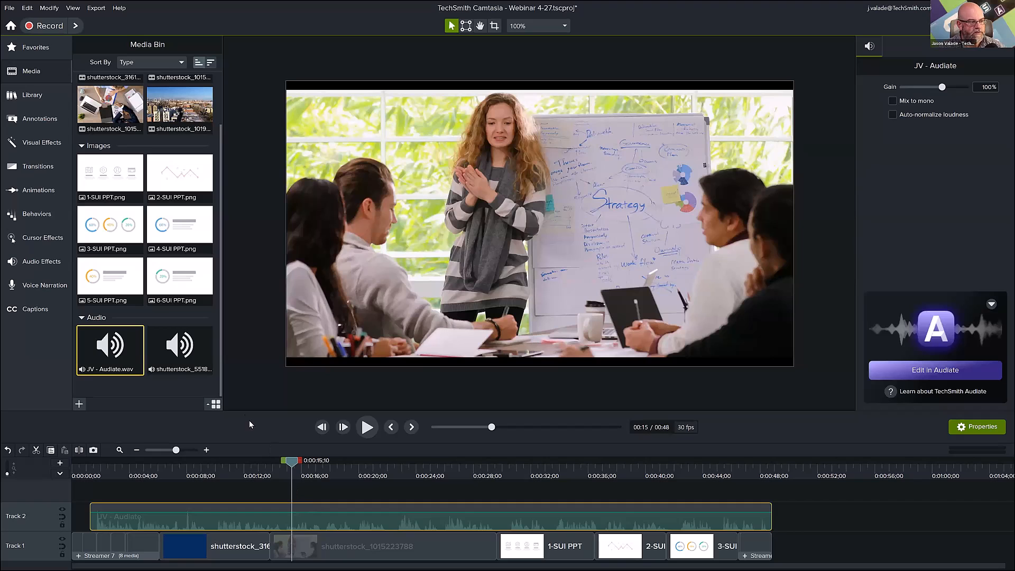
Preview the shutterstock_551846 music and place it on a new Track 3 at the start of the timeline.
left_click_drag(246, 407, 243, 384)
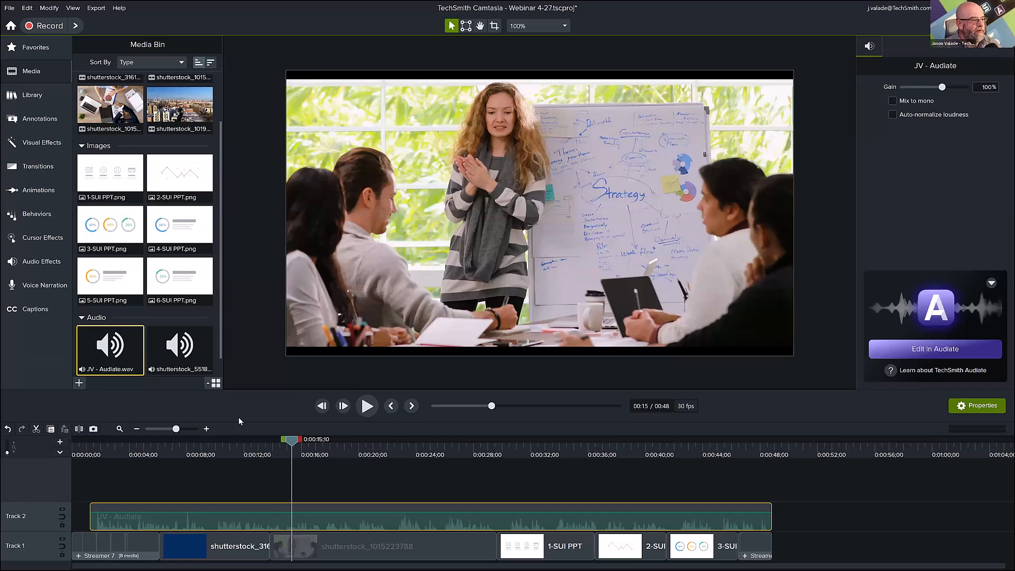
left_click(179, 349)
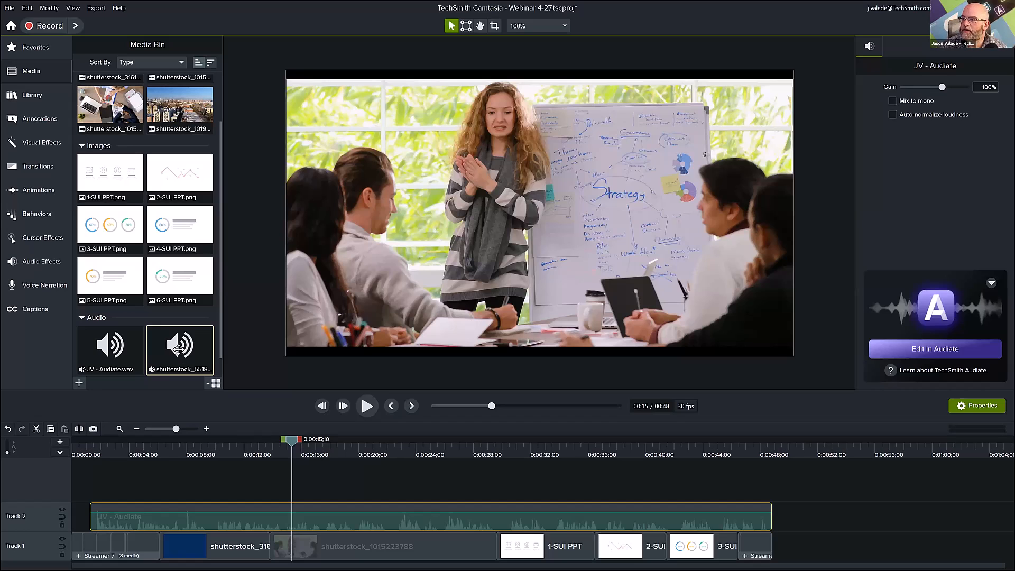
double_click(179, 349)
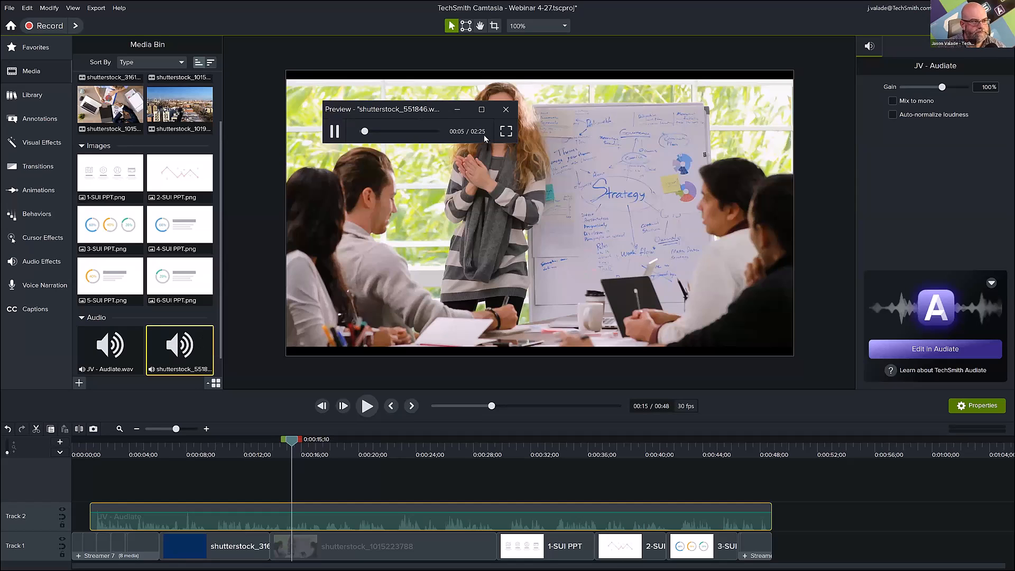
left_click(506, 109)
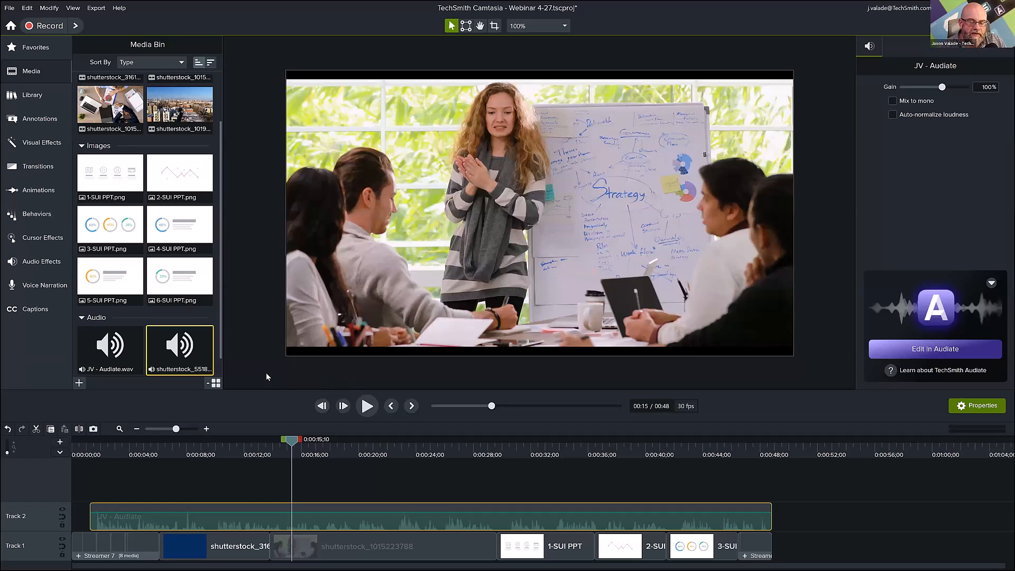
left_click_drag(198, 352, 66, 497)
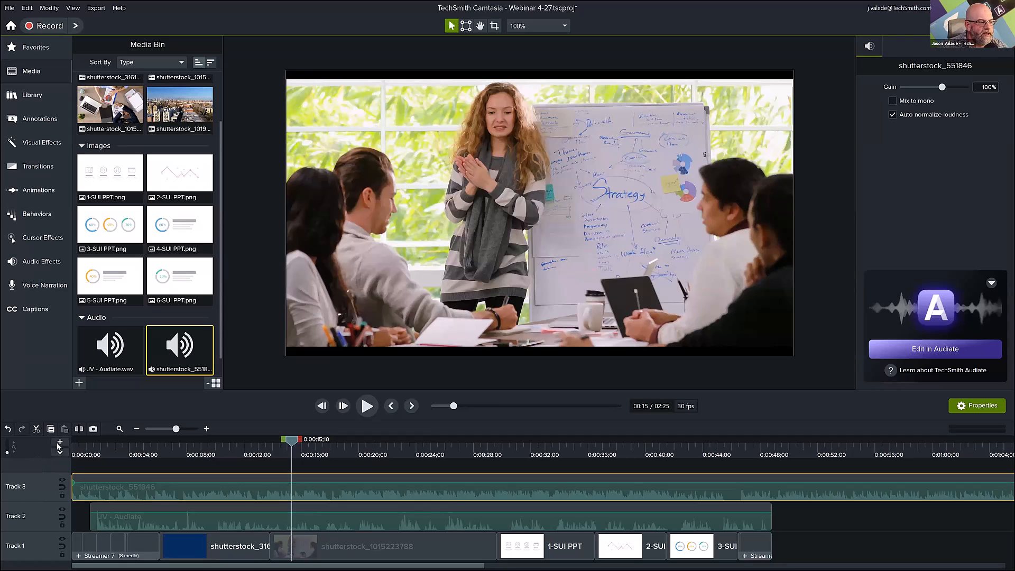
Play the first 7 seconds of the video to check the music against the narration.
left_click_drag(102, 455, 58, 458)
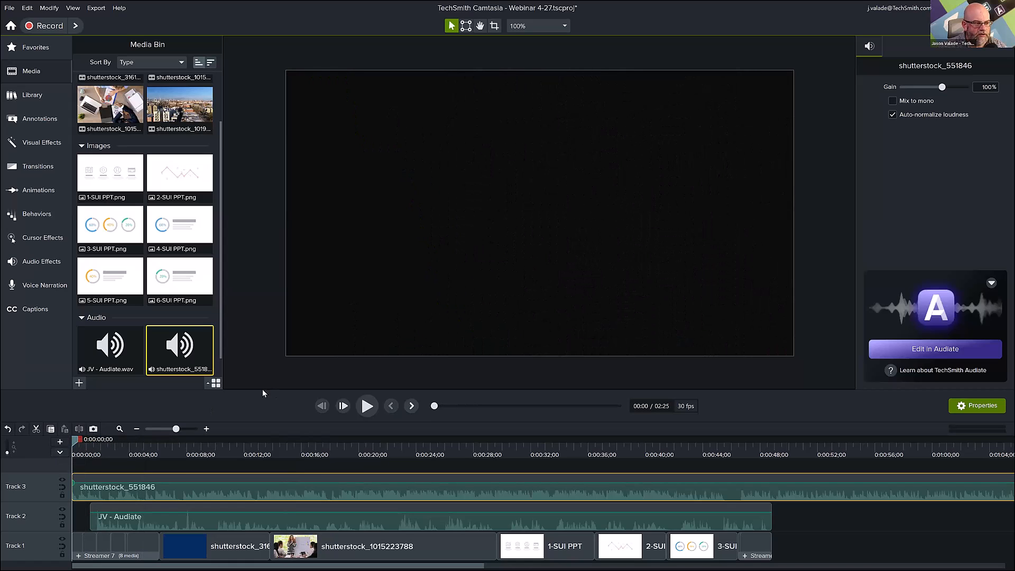
left_click(368, 406)
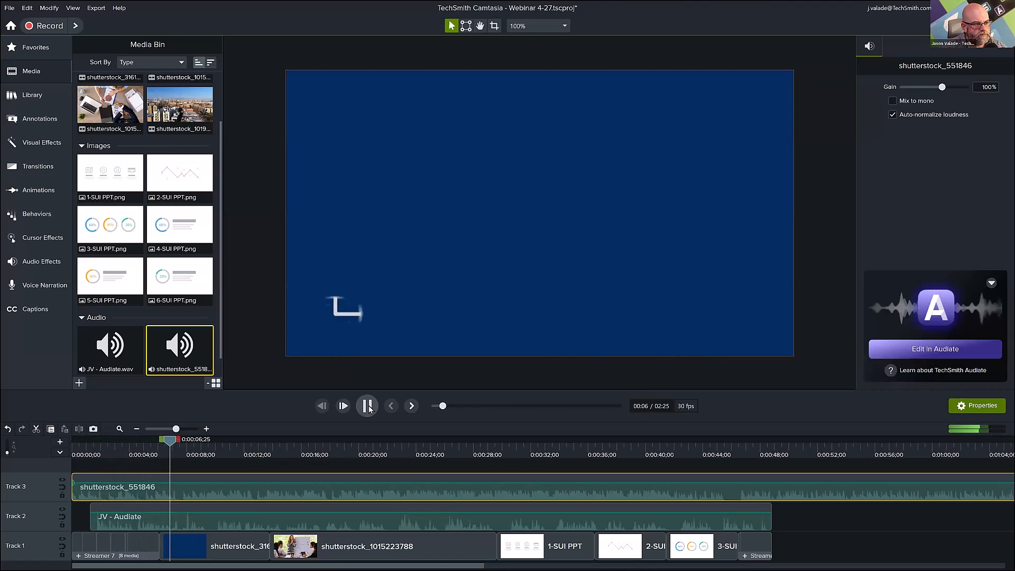
left_click(367, 406)
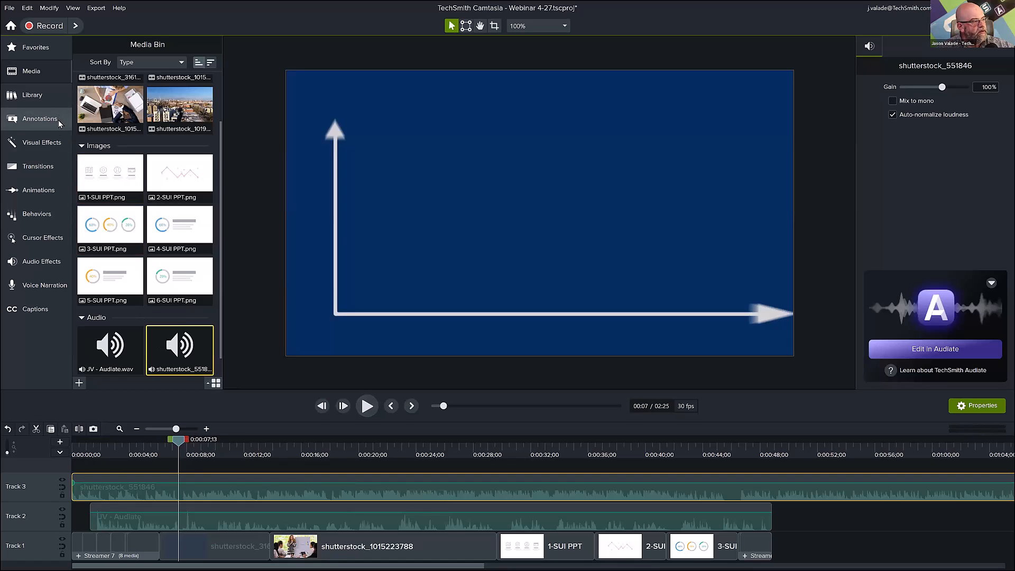
Apply the Emphasize audio effect to the JV - Audiate narration on Track 2 and set its ramp position to Span.
left_click(47, 262)
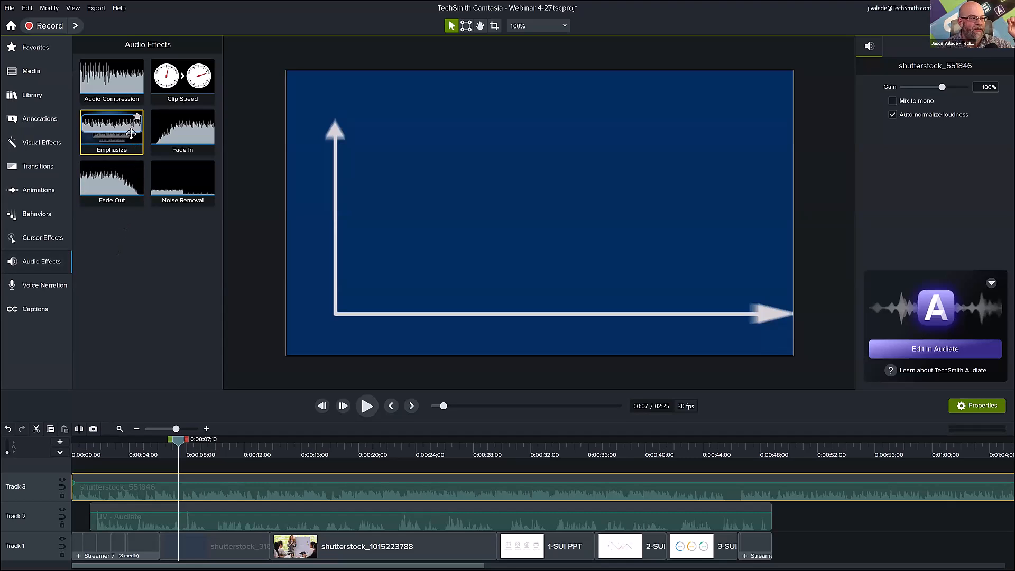
left_click_drag(119, 138, 159, 520)
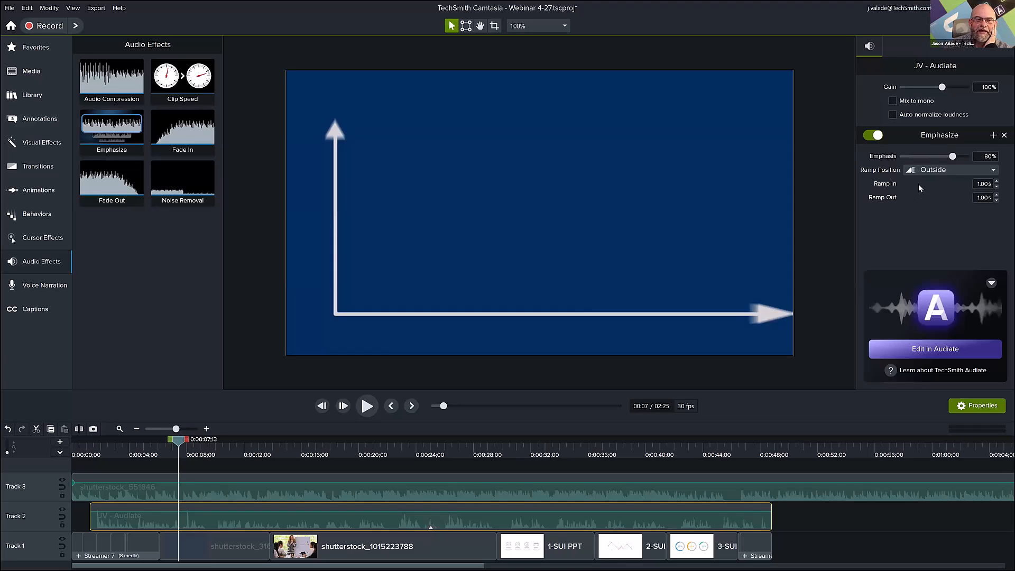
left_click(939, 170)
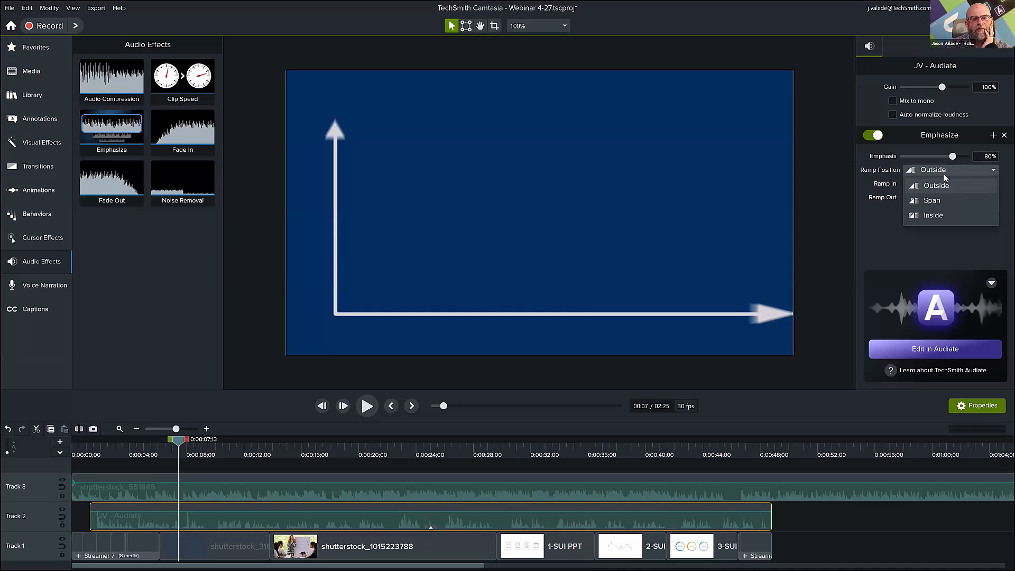
left_click(929, 201)
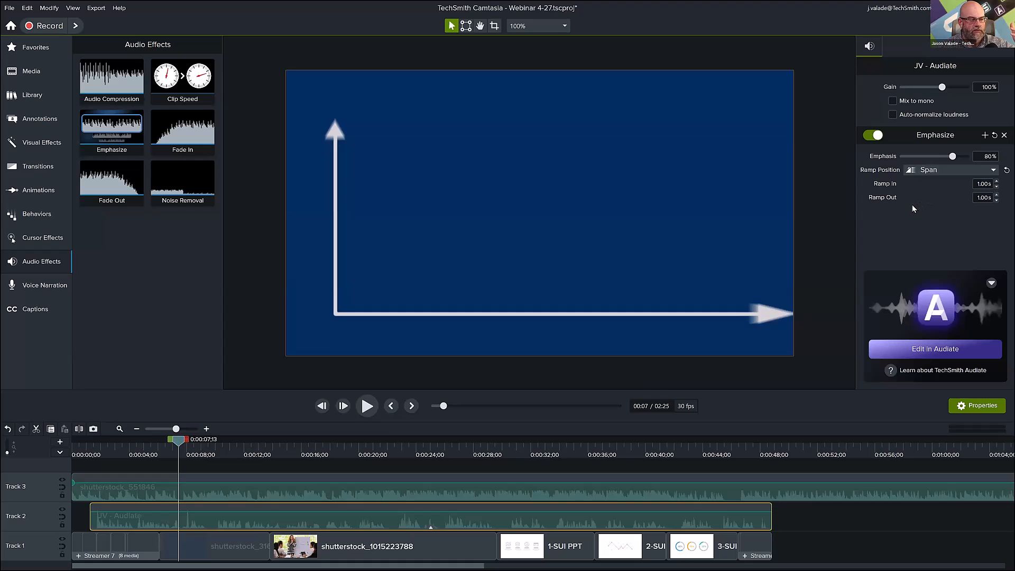
Play the opening from the start with Emphasize disabled and again with it enabled to compare the music level under the narration.
left_click_drag(177, 442, 60, 462)
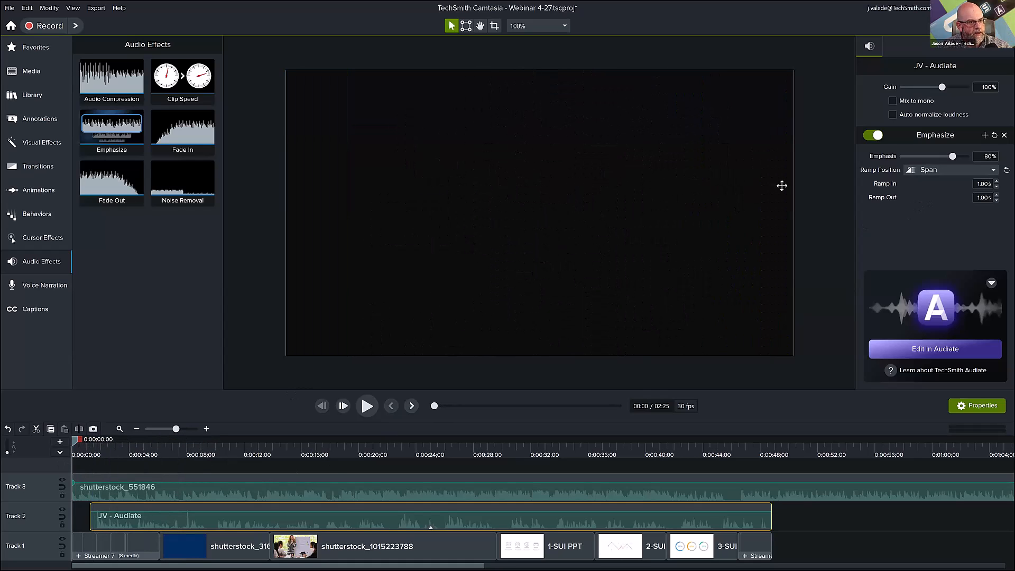
left_click(876, 138)
key("space")
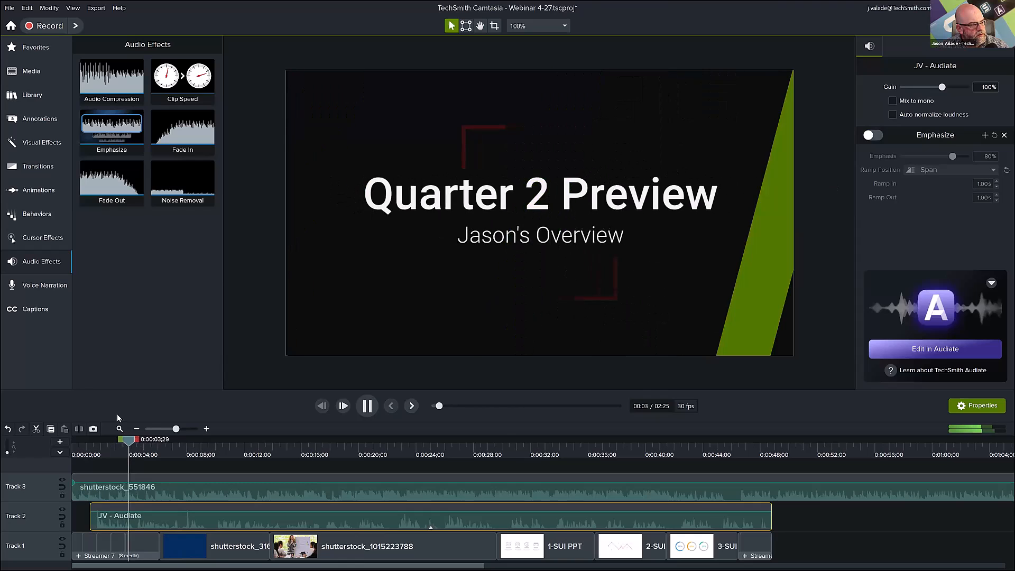
left_click(136, 443)
left_click_drag(136, 443, 63, 458)
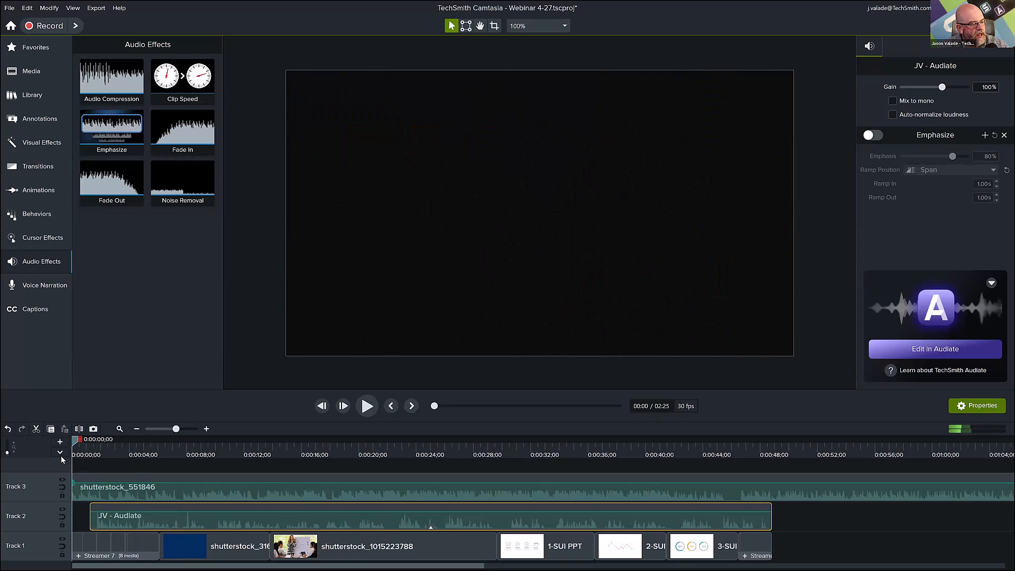
left_click(870, 136)
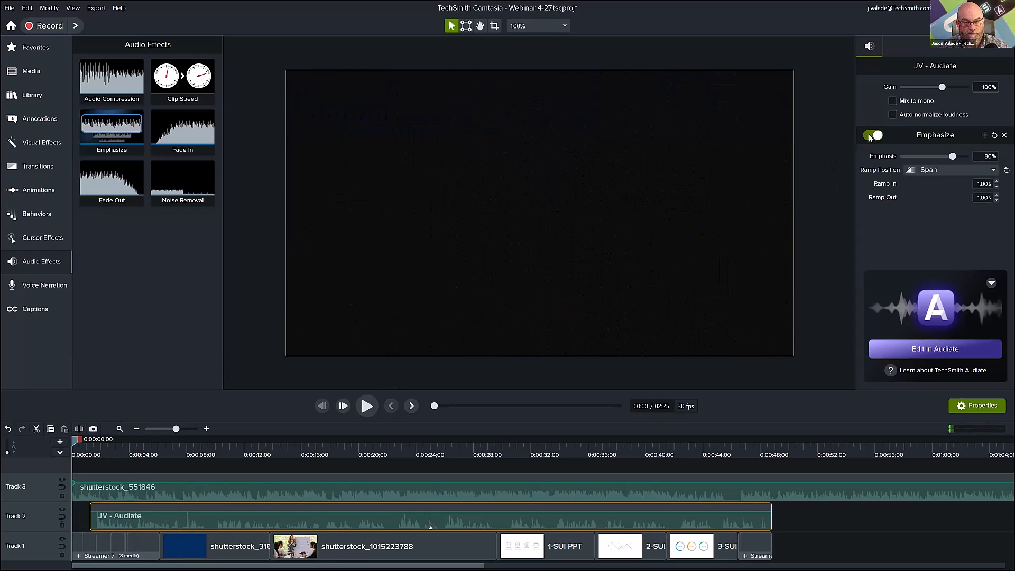
key("space")
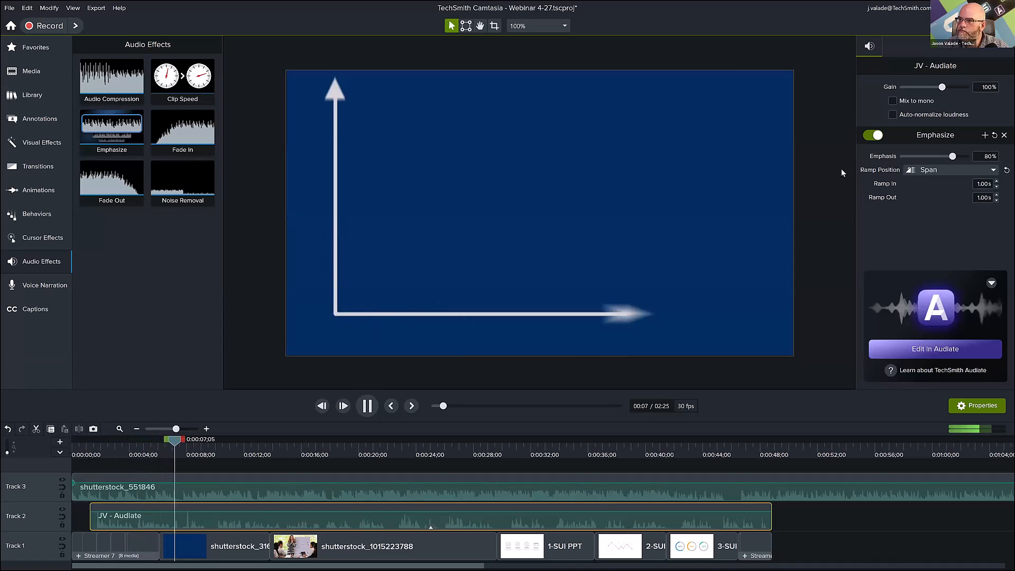
key("space")
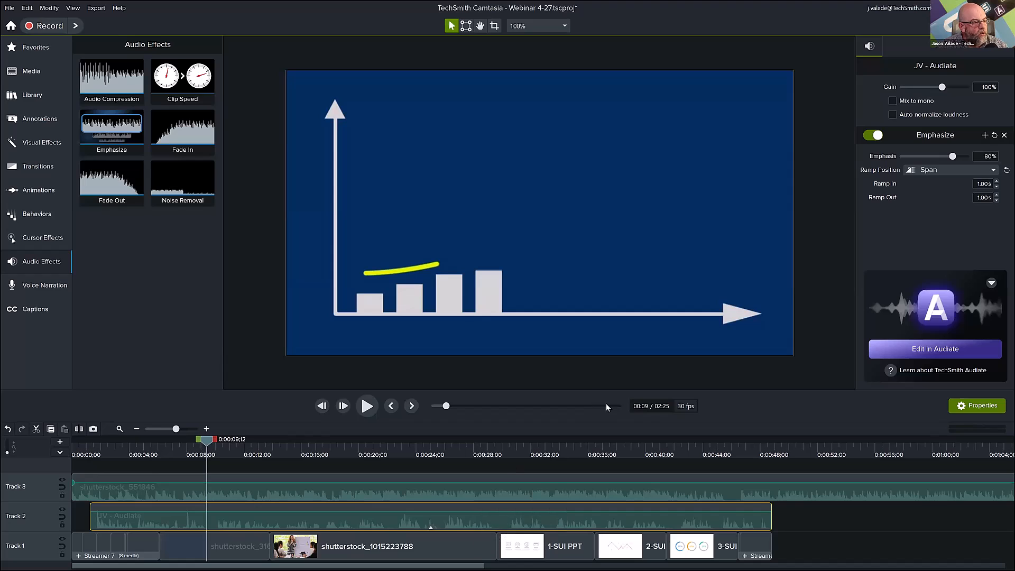
Trim the end of the shutterstock_551846 music on Track 3 to about 50 seconds, slightly past the closing title.
left_click(136, 428)
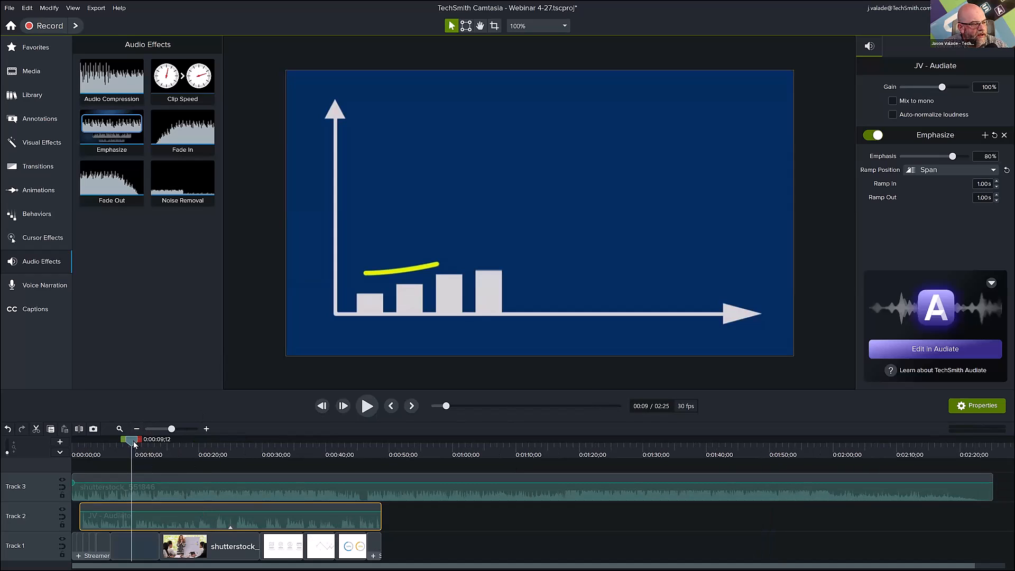
left_click_drag(88, 454, 109, 465)
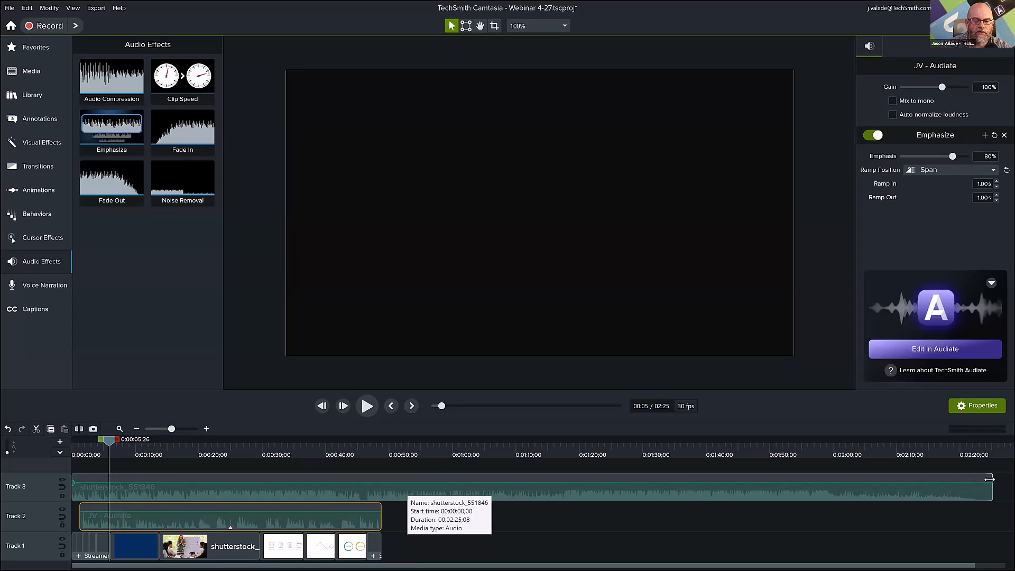
left_click_drag(990, 480, 388, 494)
Add a Fade Out audio effect to the end of the Track 3 music and play the ending from about 40 seconds.
left_click(369, 440)
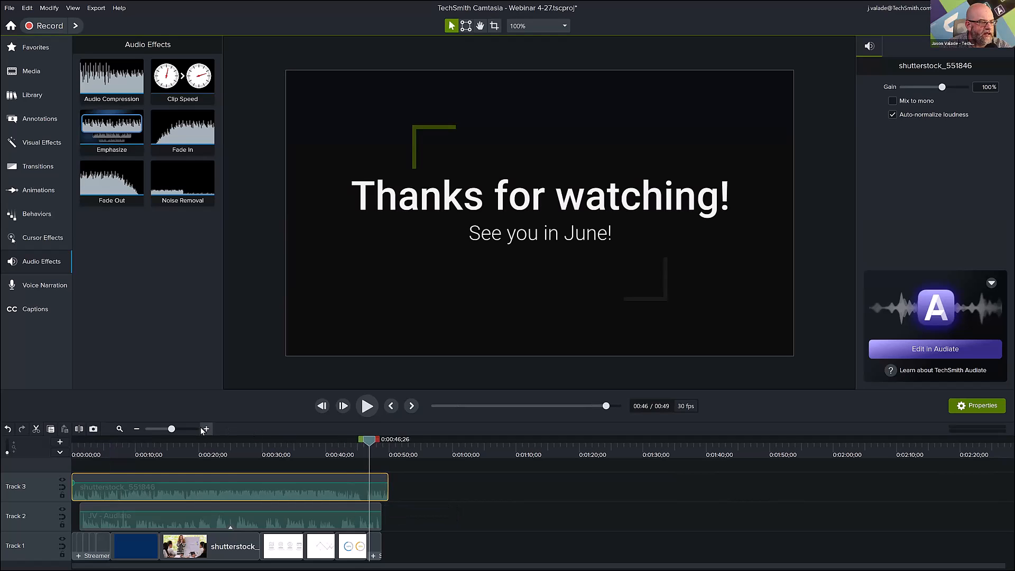
left_click(207, 429)
left_click(206, 429)
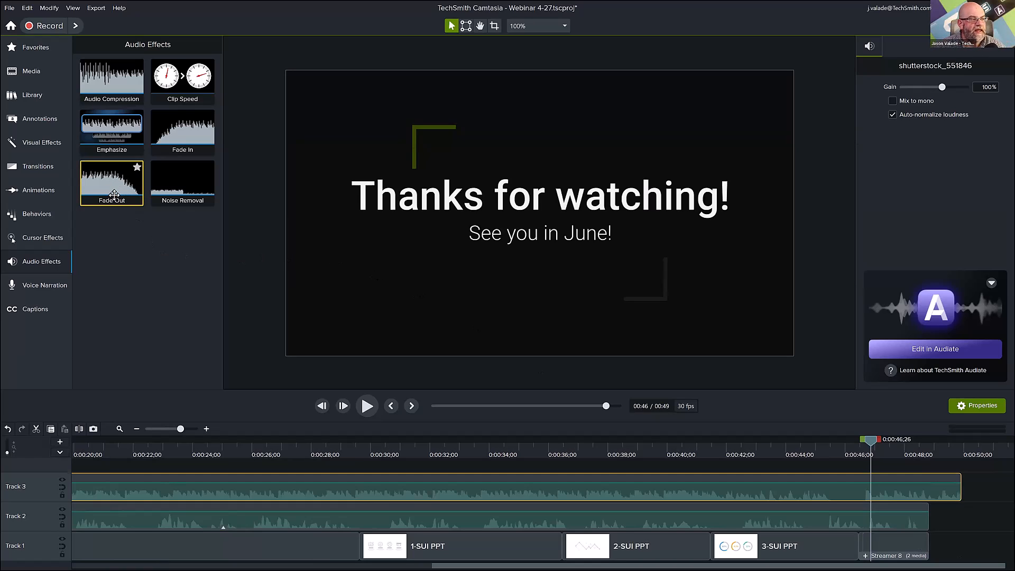
left_click_drag(113, 189, 919, 484)
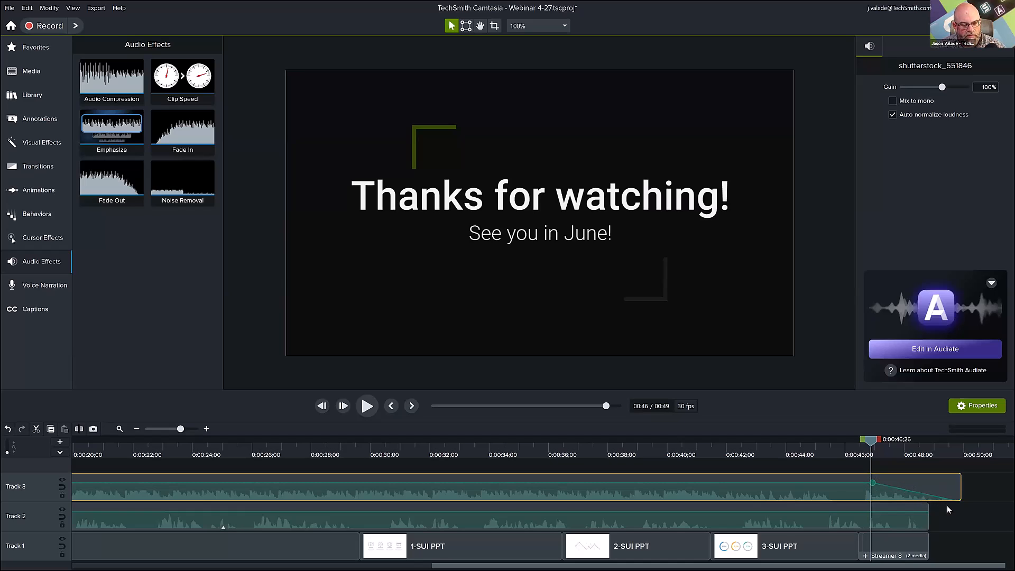
left_click(684, 458)
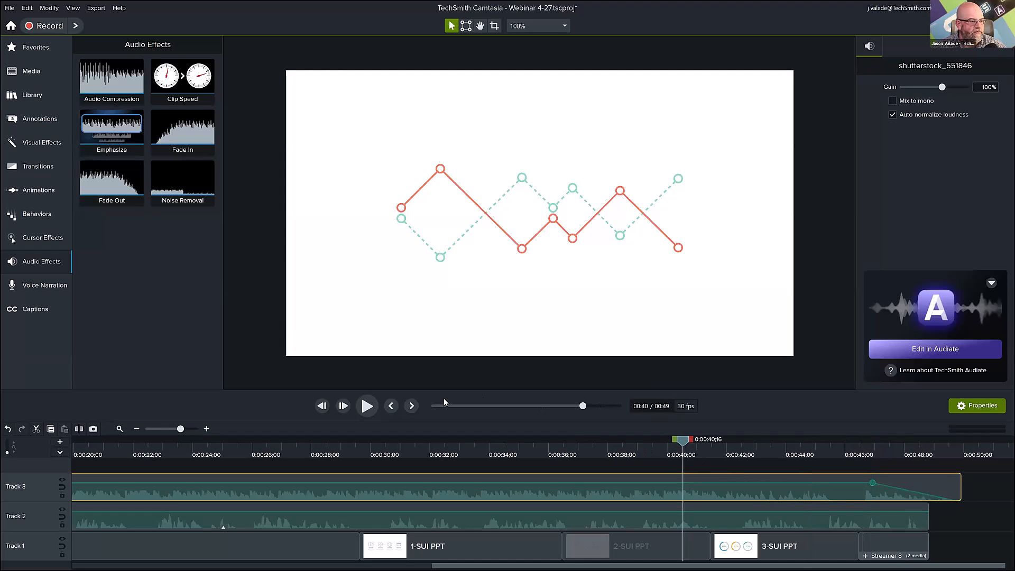
left_click(367, 405)
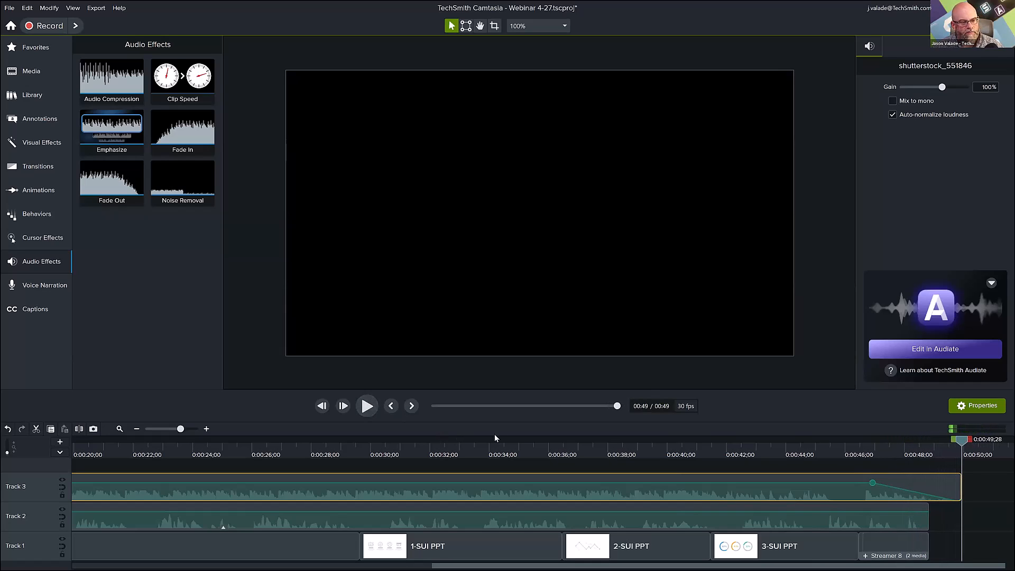
Set the narration's Emphasize amount to 85% and play about three seconds from the 39-second mark to check the balance.
left_click(192, 522)
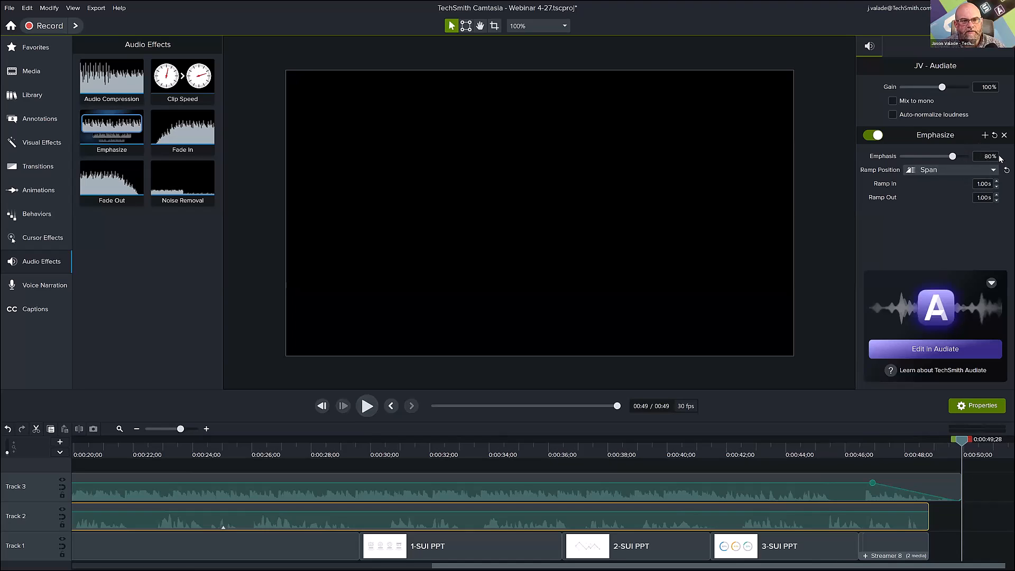
left_click_drag(954, 155, 956, 155)
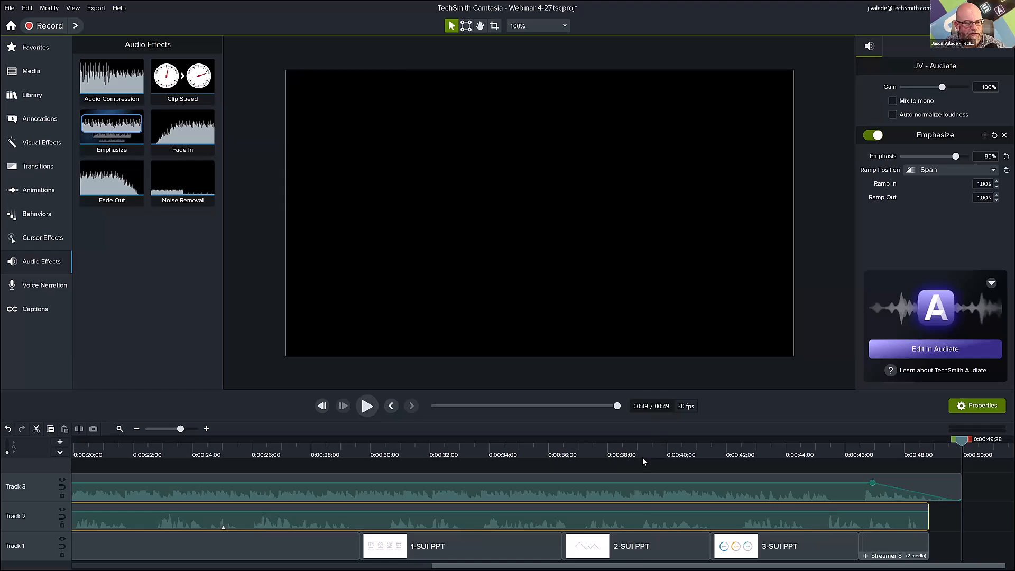
left_click(642, 458)
key("space")
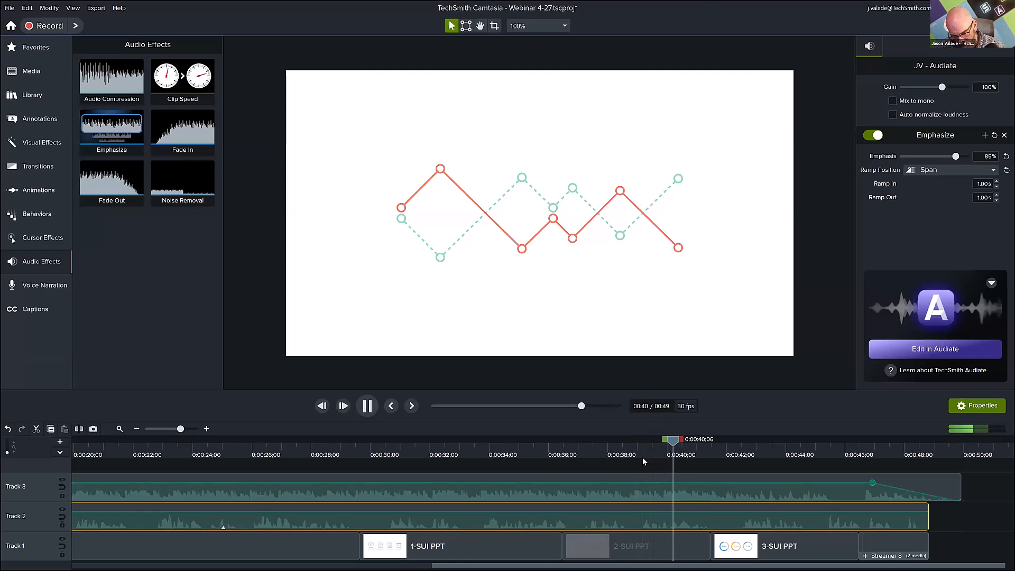
key("space")
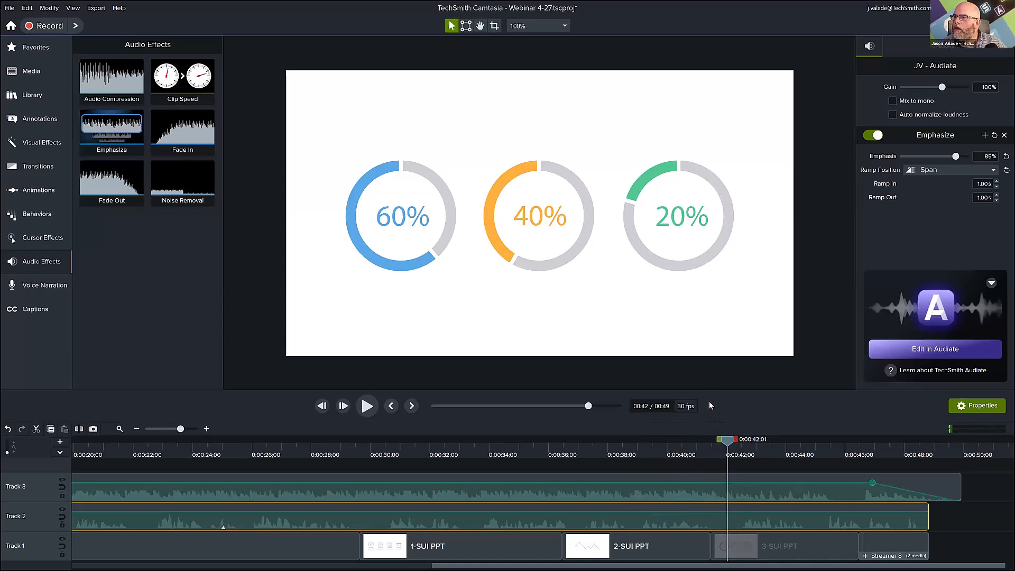
Scrub the timeline from the opening title to the 1-SUI PPT slide at about 34 seconds to review the clip changes.
left_click(118, 430)
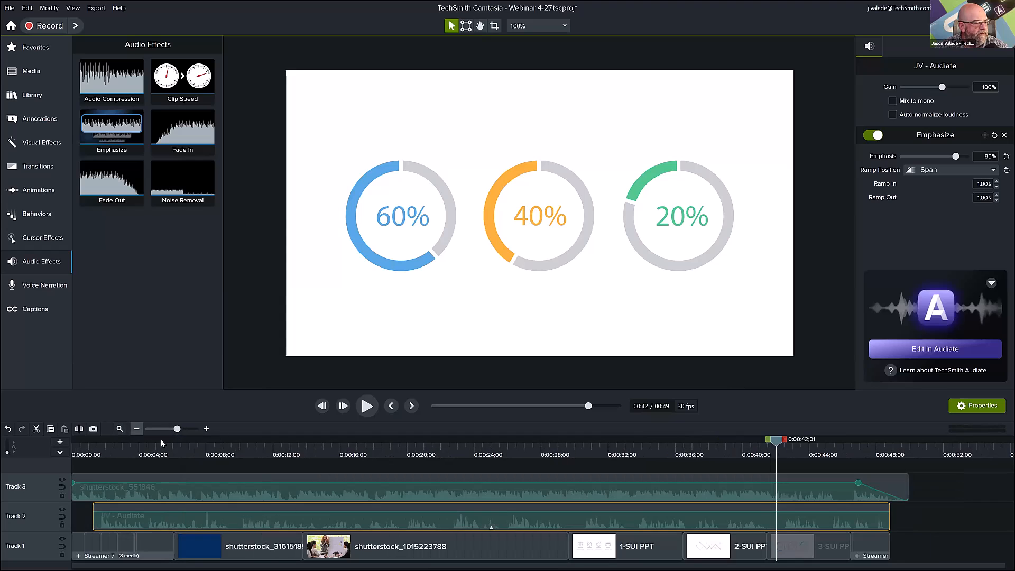
left_click(137, 459)
left_click_drag(103, 458, 288, 471)
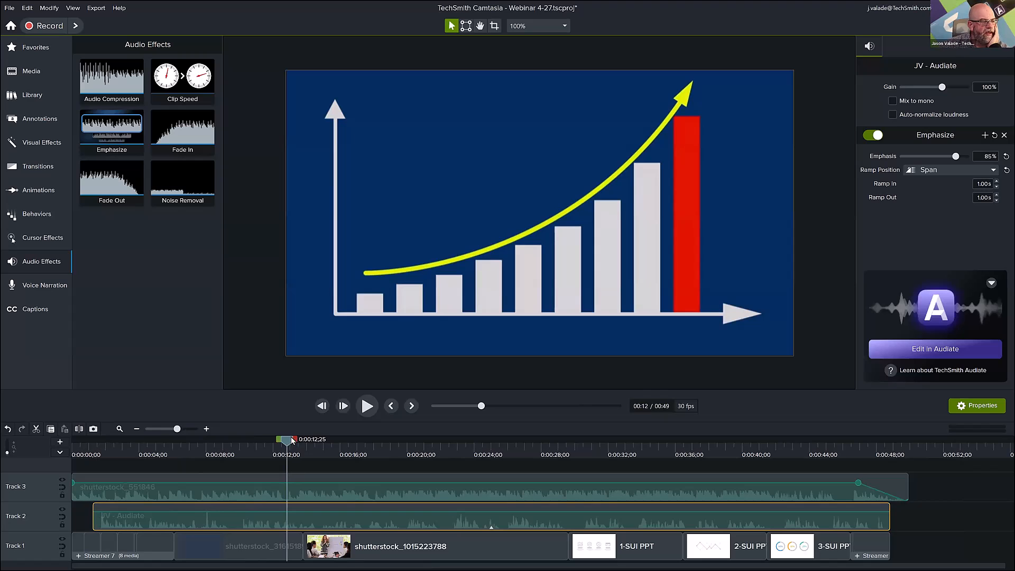
left_click_drag(289, 445, 640, 535)
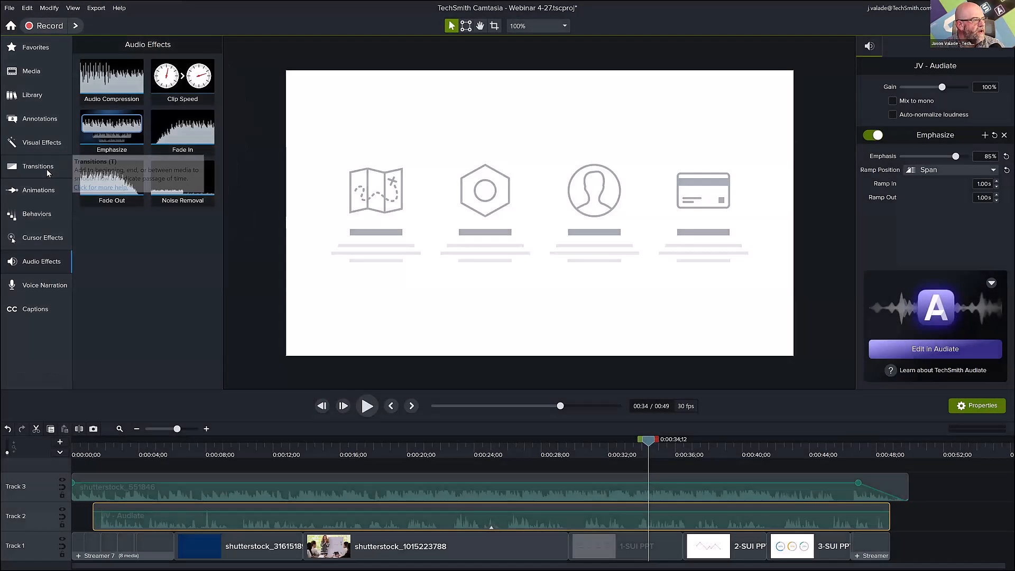
Browse the available transitions and their type categories.
left_click(22, 170)
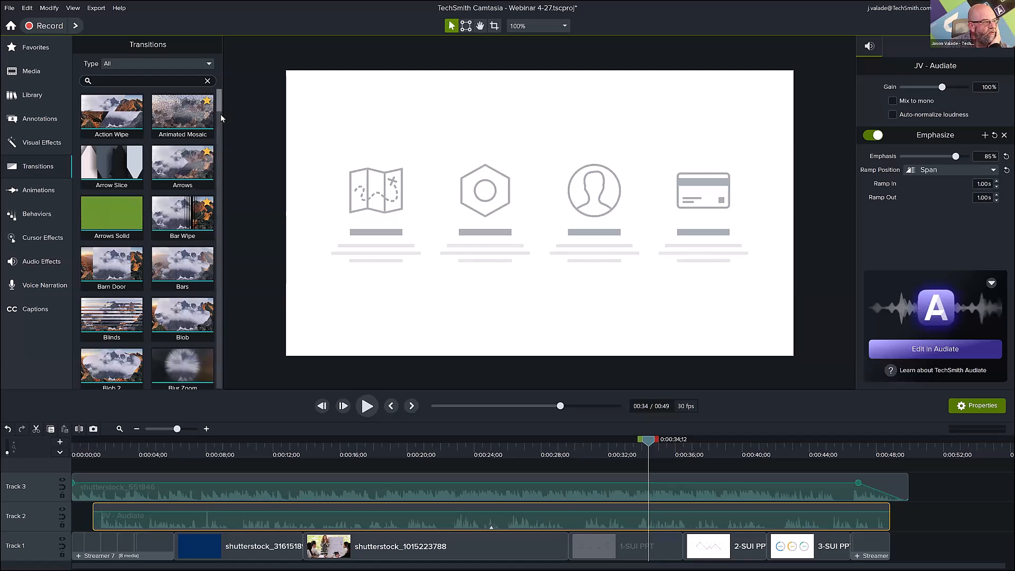
mouse_move(221, 114)
left_mouse_down()
mouse_move(224, 169)
mouse_move(220, 97)
left_mouse_up()
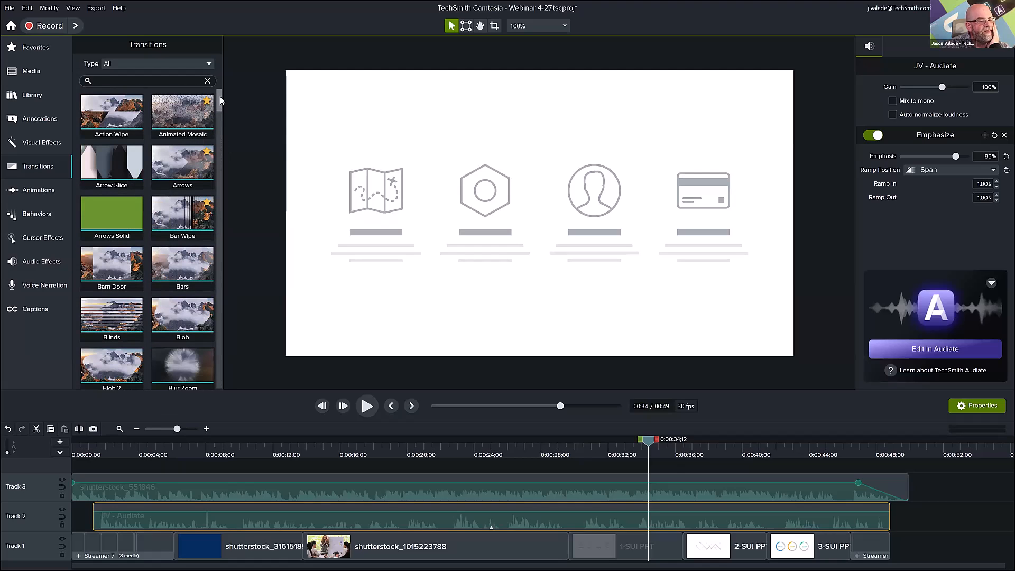
left_click(199, 66)
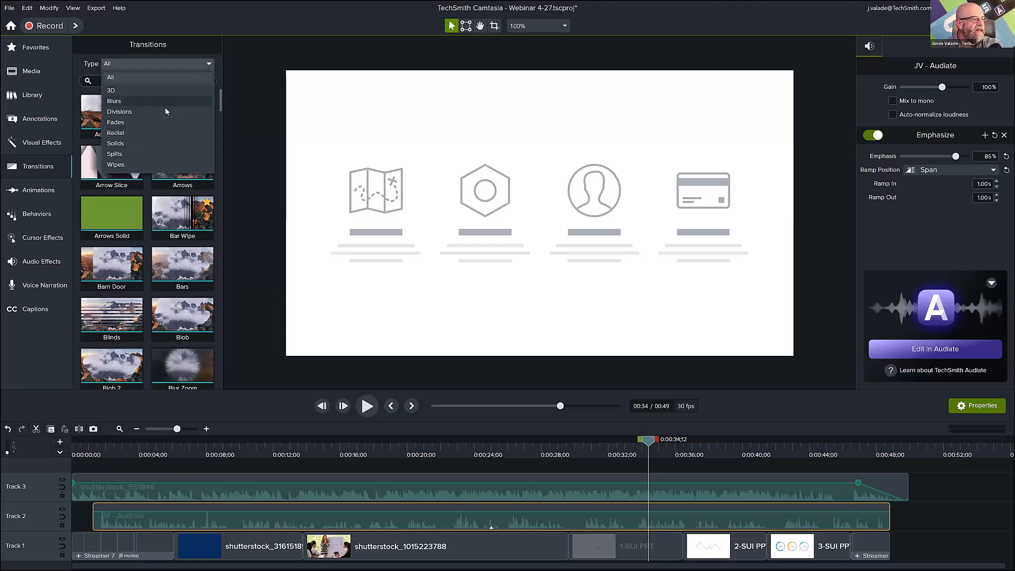
left_click(140, 62)
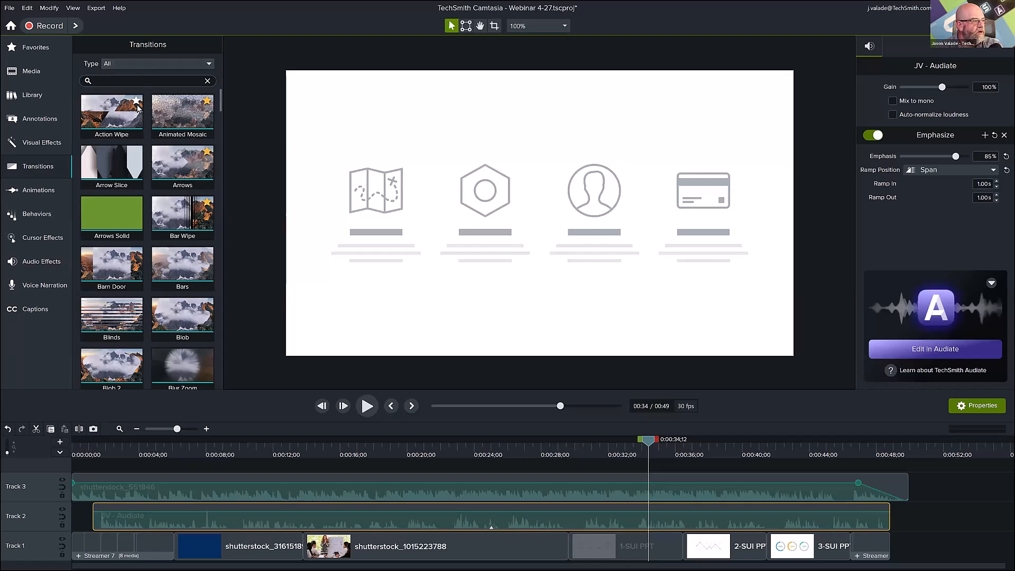
left_click(198, 213)
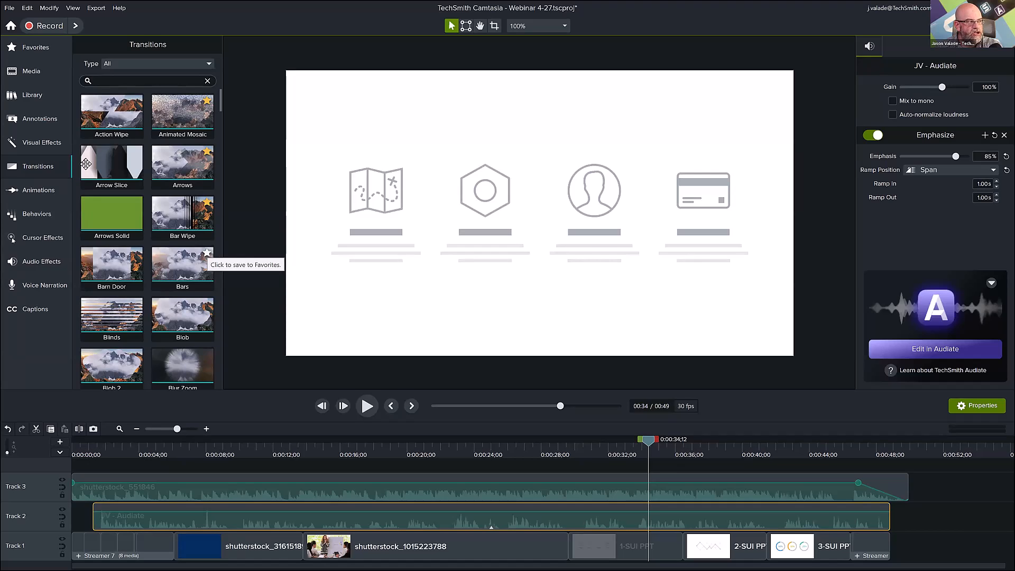
left_click(33, 49)
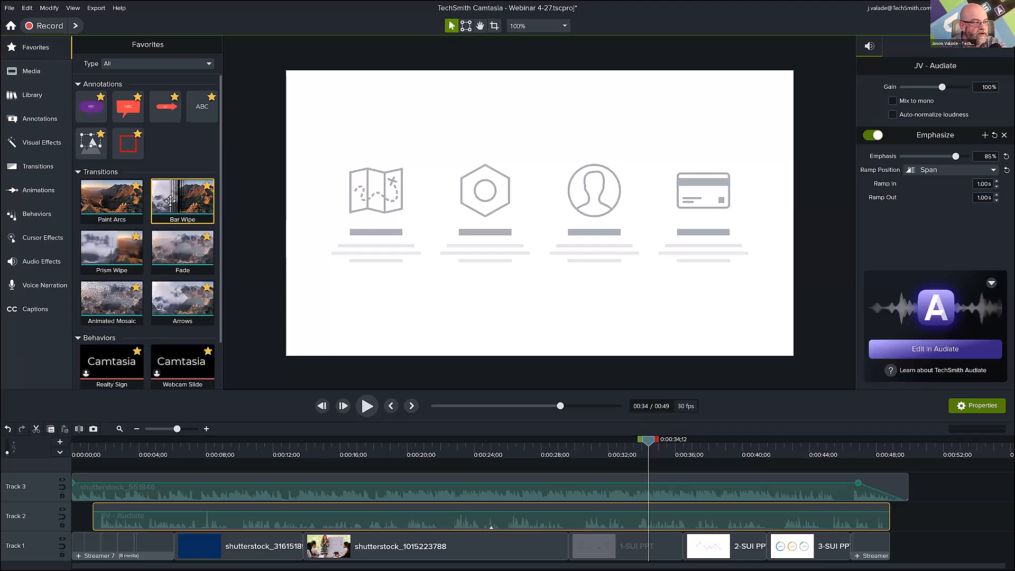
left_click_drag(176, 201, 560, 485)
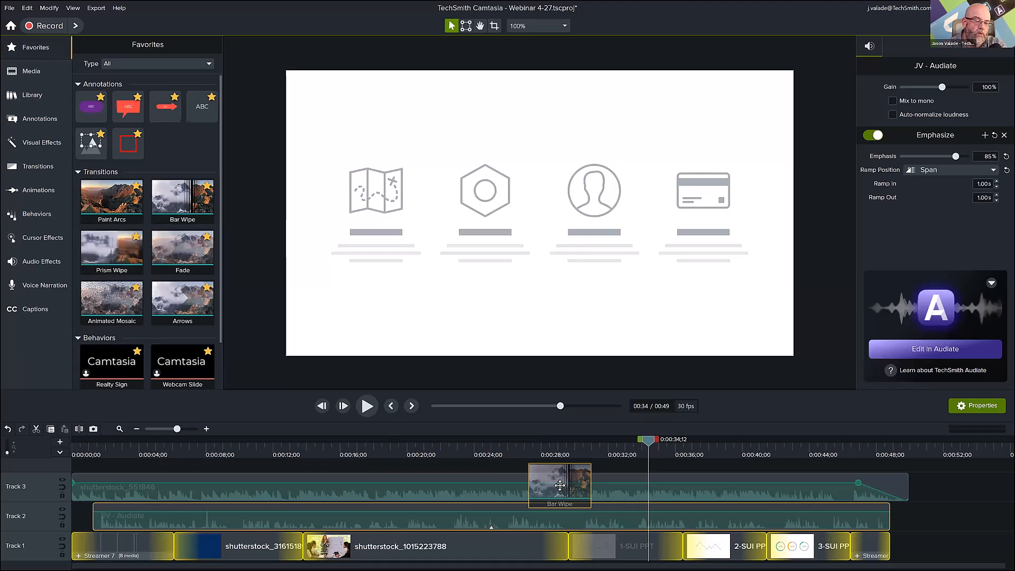
left_click_drag(560, 485, 560, 485)
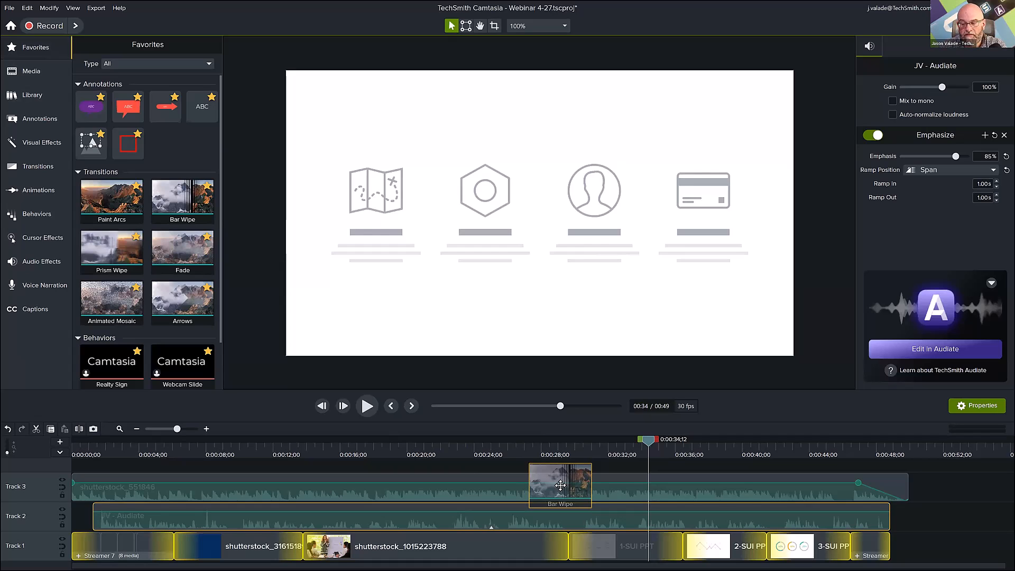
left_click_drag(561, 485, 345, 550)
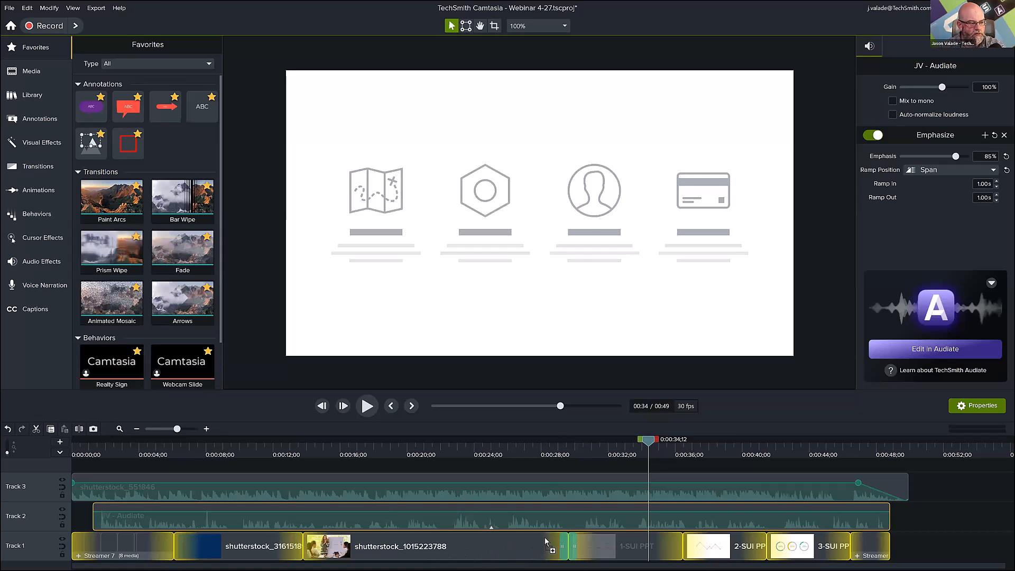
left_click(561, 545)
left_click_drag(567, 444, 593, 450)
Add Bar Wipe transitions between slides 1, 2 and 3 and before the closing title, and move the playhead to about 27 seconds.
left_click_drag(189, 223, 682, 541)
left_click_drag(191, 195, 767, 546)
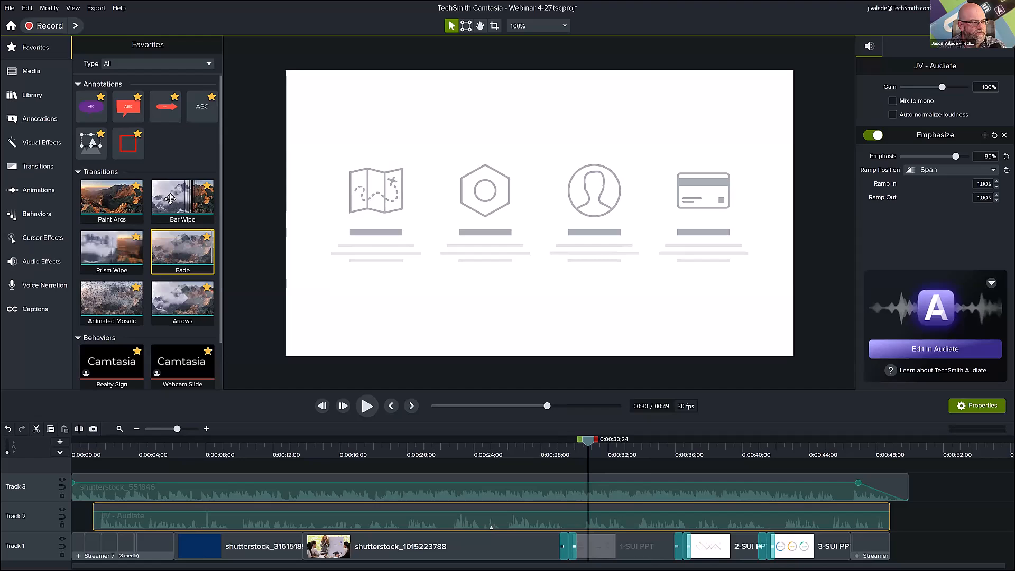
left_click_drag(746, 509, 850, 546)
left_click(544, 444)
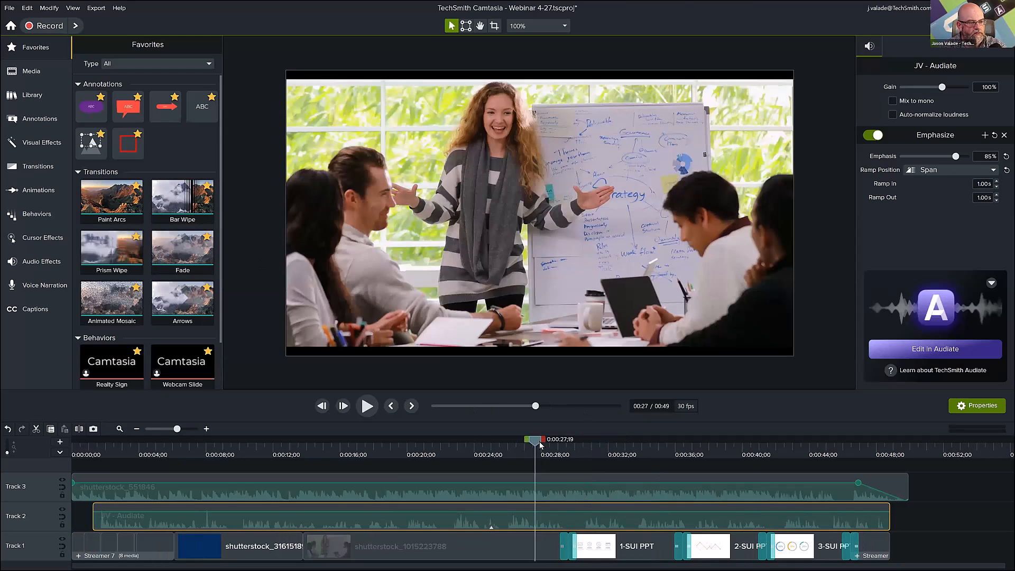
left_click_drag(558, 448, 870, 495)
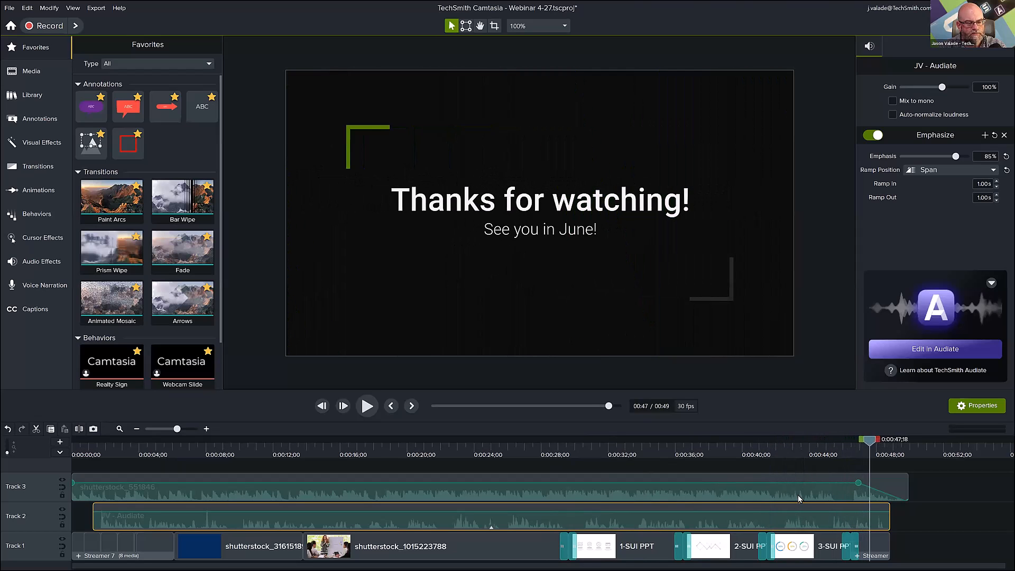
left_click_drag(798, 495, 535, 530)
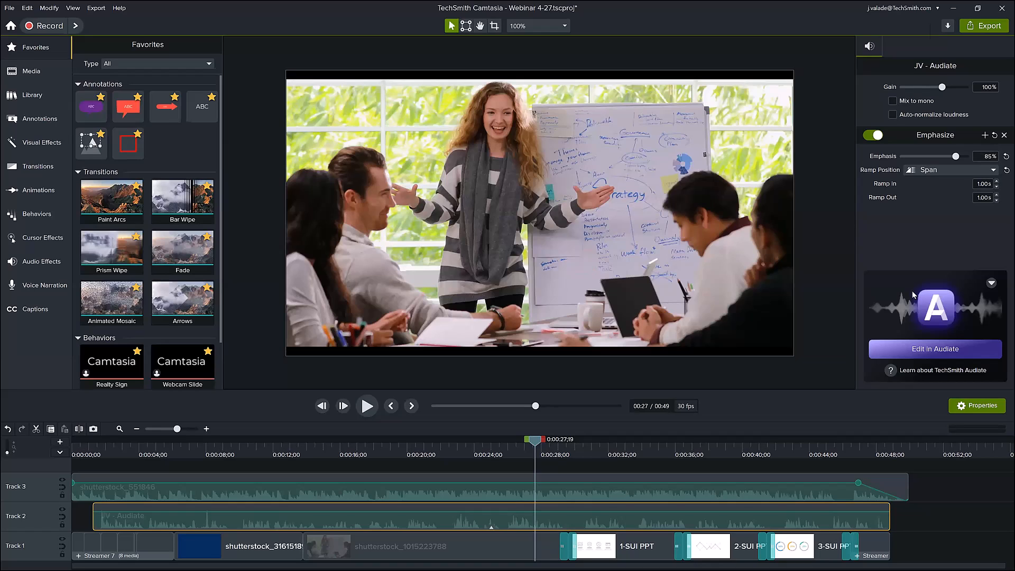
Add two audio points to the JV - Audiate narration at about 29.5 and 30.5 seconds, around the start of the 1-SUI PPT slide.
left_click(206, 430)
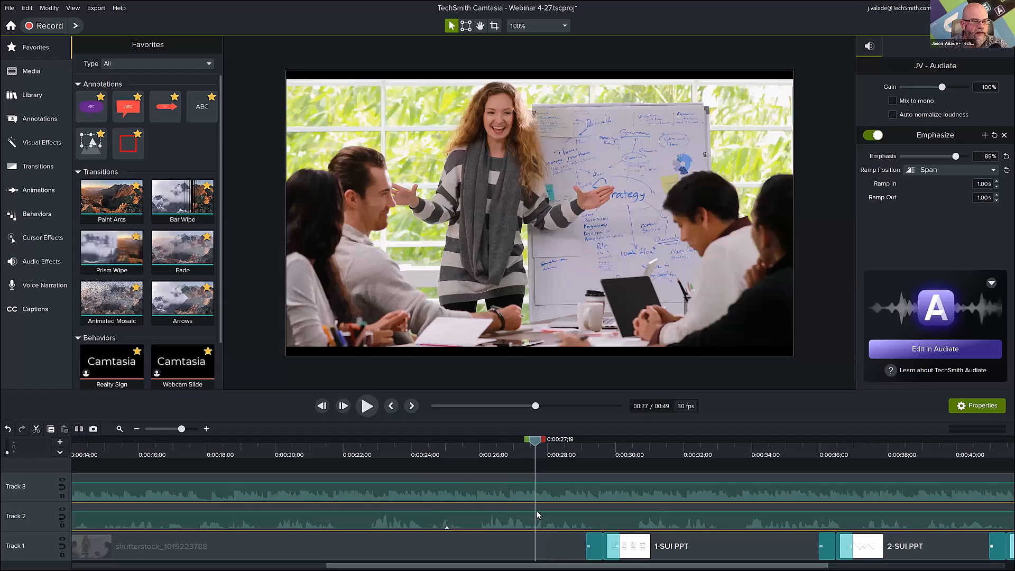
left_click(608, 477)
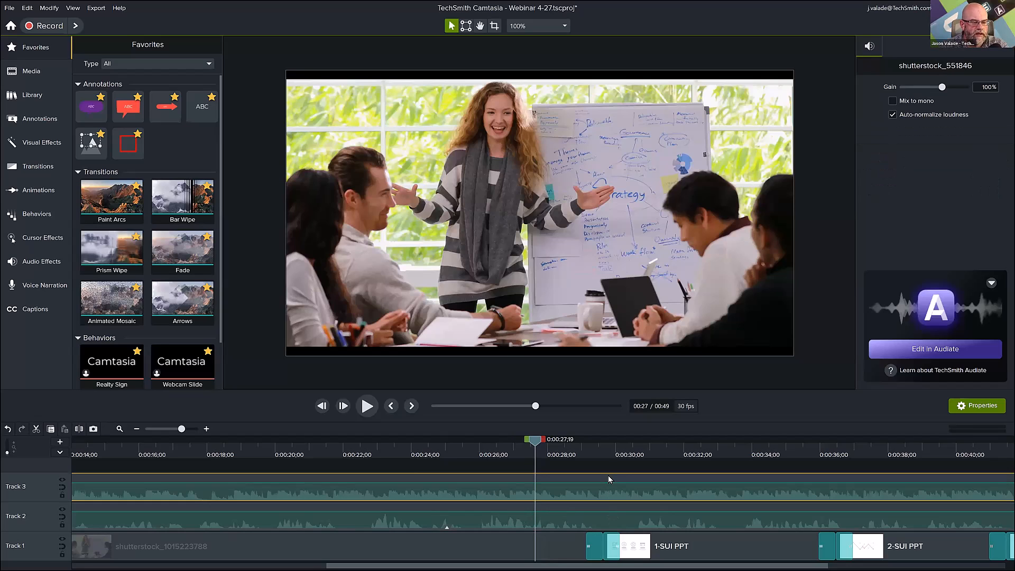
left_click(611, 520)
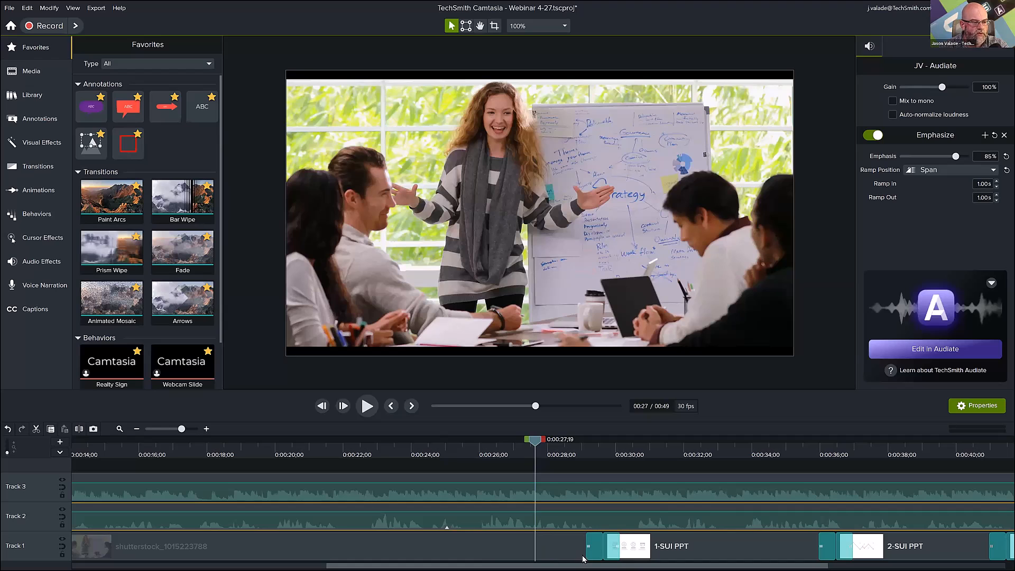
scroll(583, 559, "right", 10)
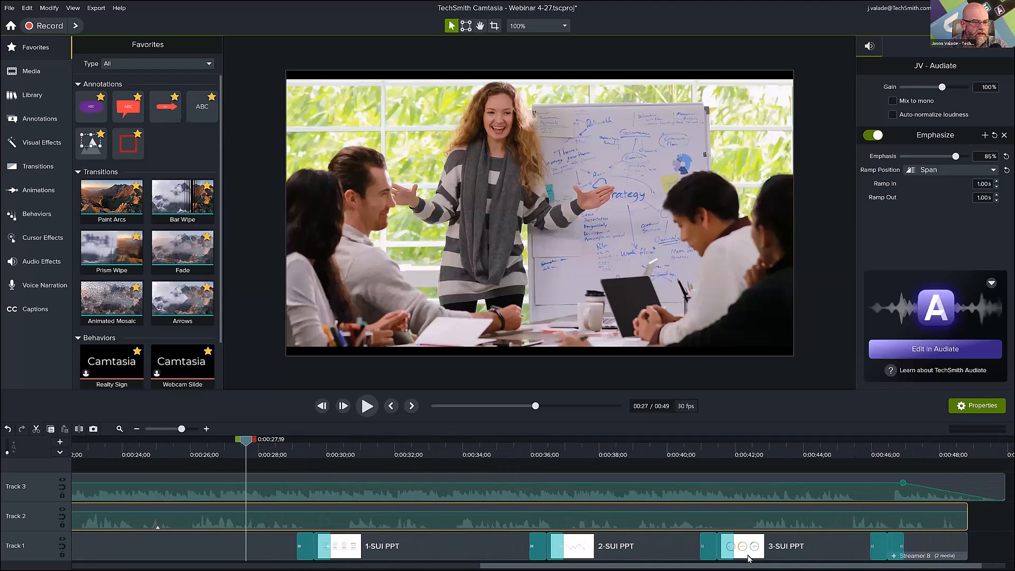
left_click_drag(746, 559, 753, 558)
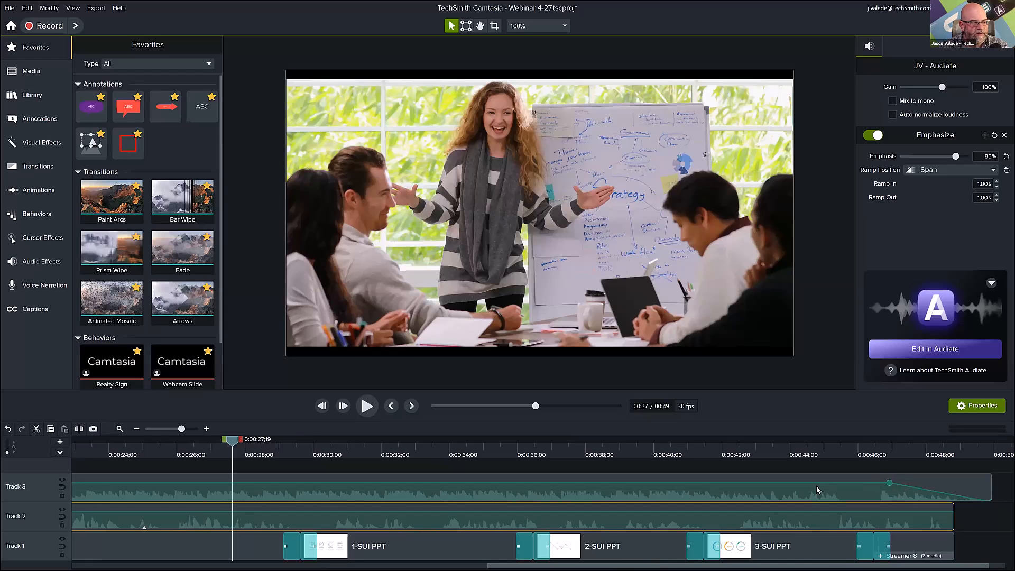
double_click(293, 512)
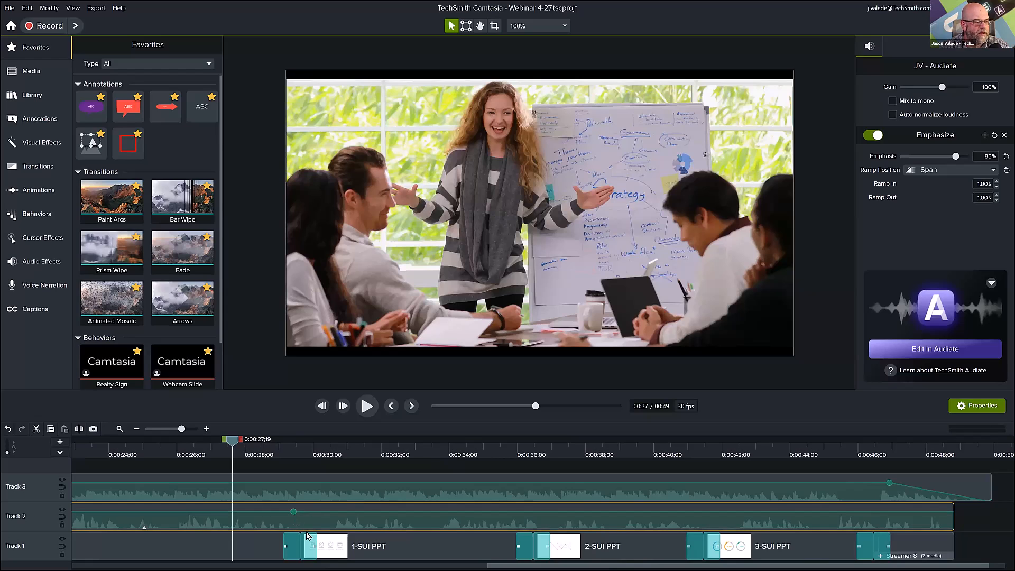
double_click(332, 512)
left_click_drag(313, 512, 313, 512)
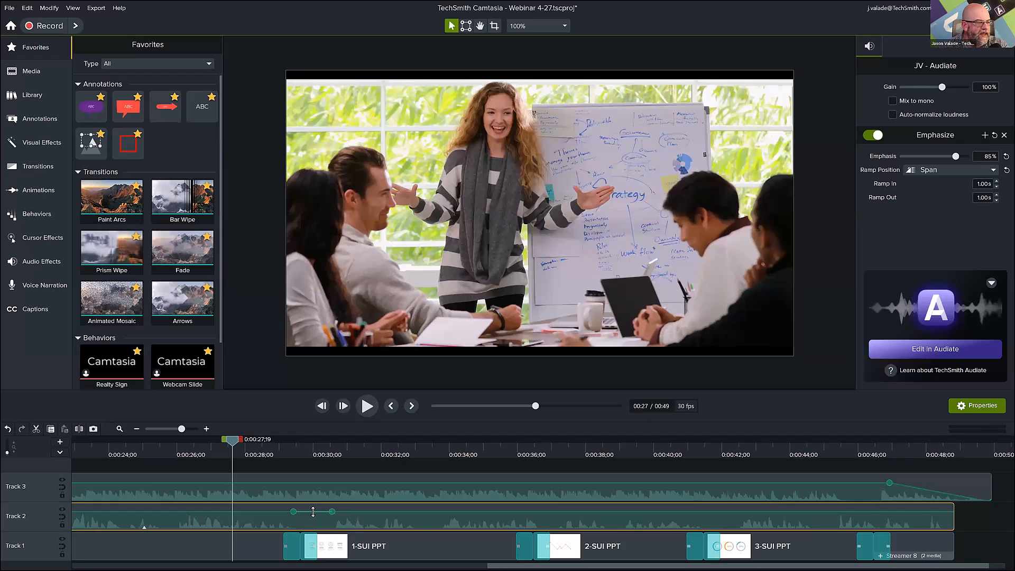
left_click_drag(312, 513, 312, 512)
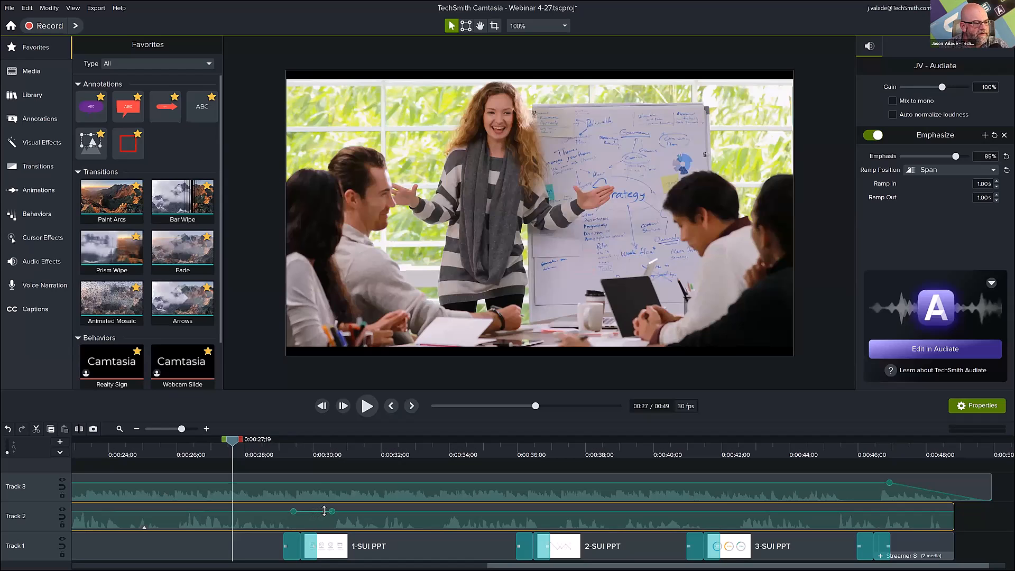
Try to dip the narration volume between two inner audio points at the 1-SUI PPT transition, and undo the audio point changes.
double_click(327, 511)
double_click(299, 511)
left_click_drag(311, 511, 308, 525)
left_click_drag(235, 443, 306, 468)
key("ctrl+z")
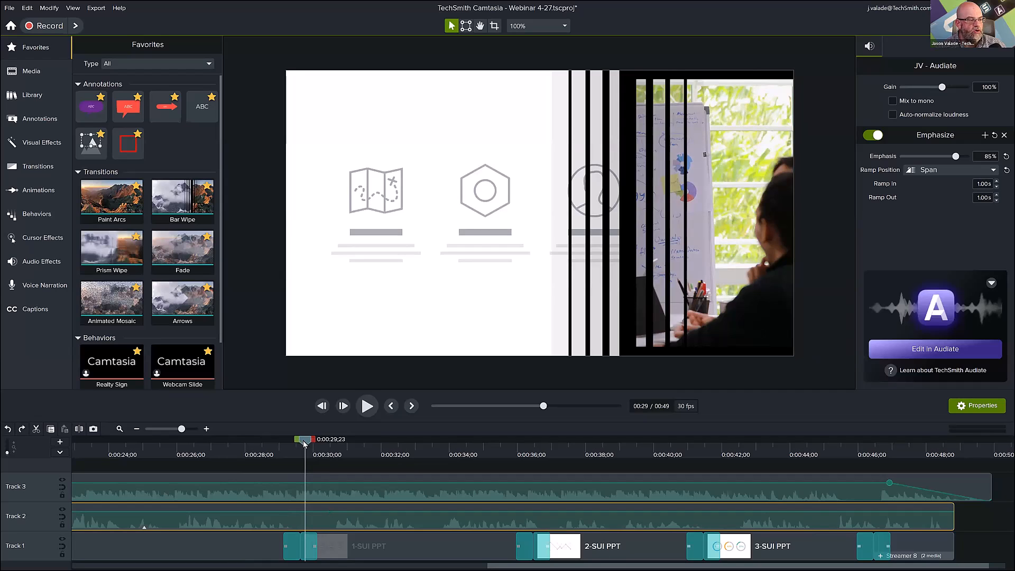
Move the playhead to about 30 seconds and make the timeline area taller with the whole project in view.
left_click_drag(305, 443, 314, 451)
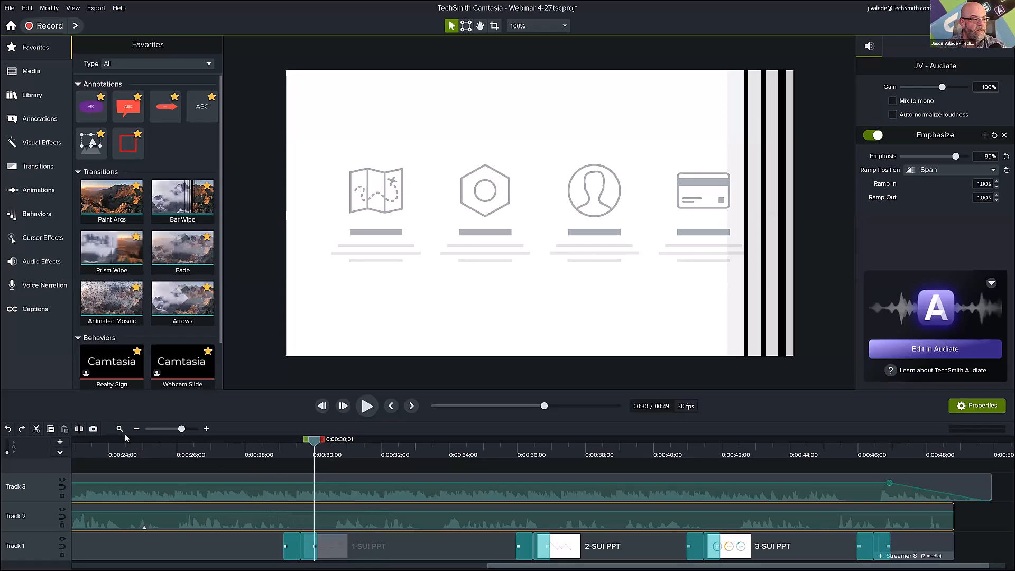
scroll(194, 476, "down", 2)
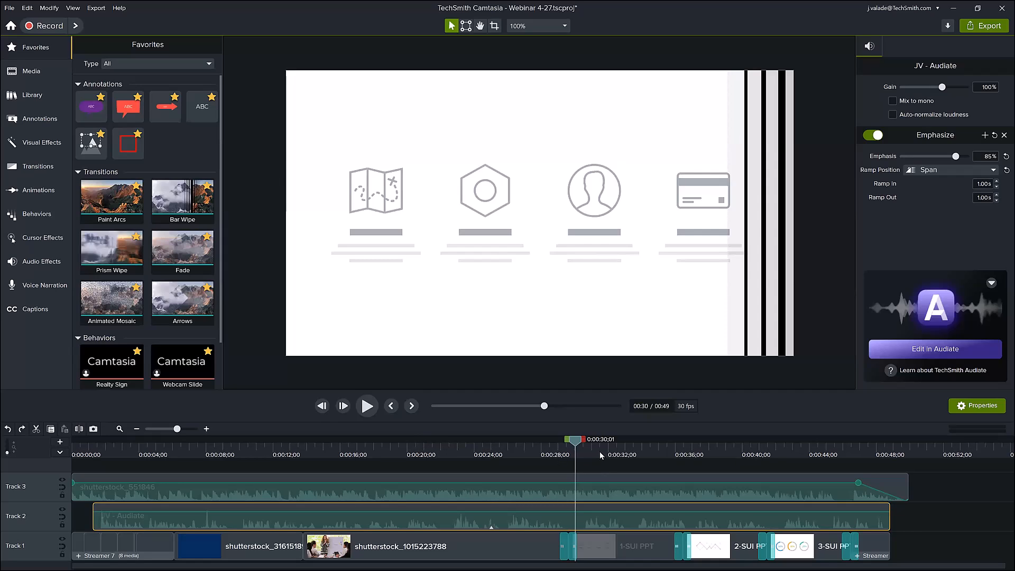
left_click_drag(437, 392, 438, 358)
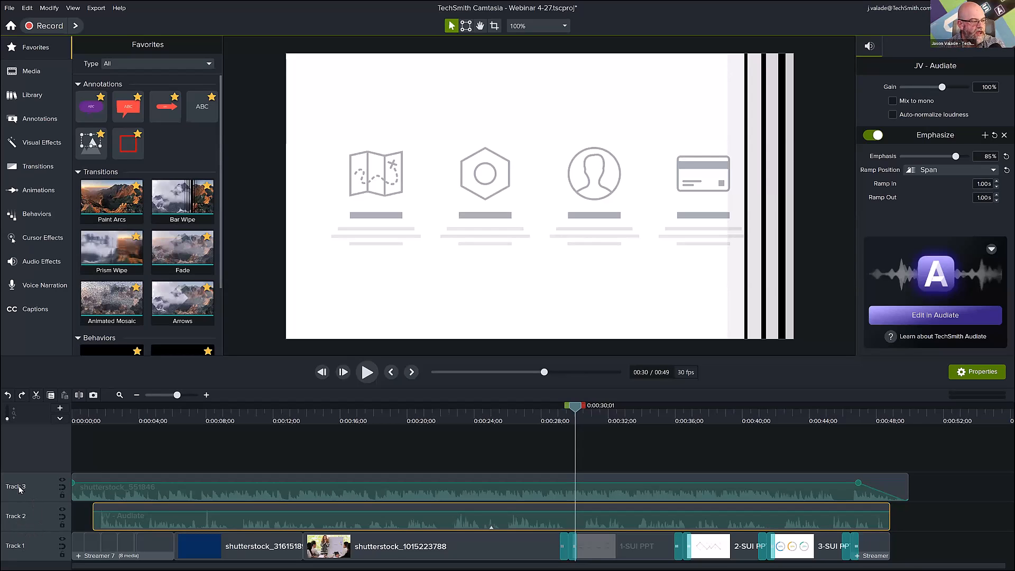
Rename Track 1 as Slides.
right_click(13, 549)
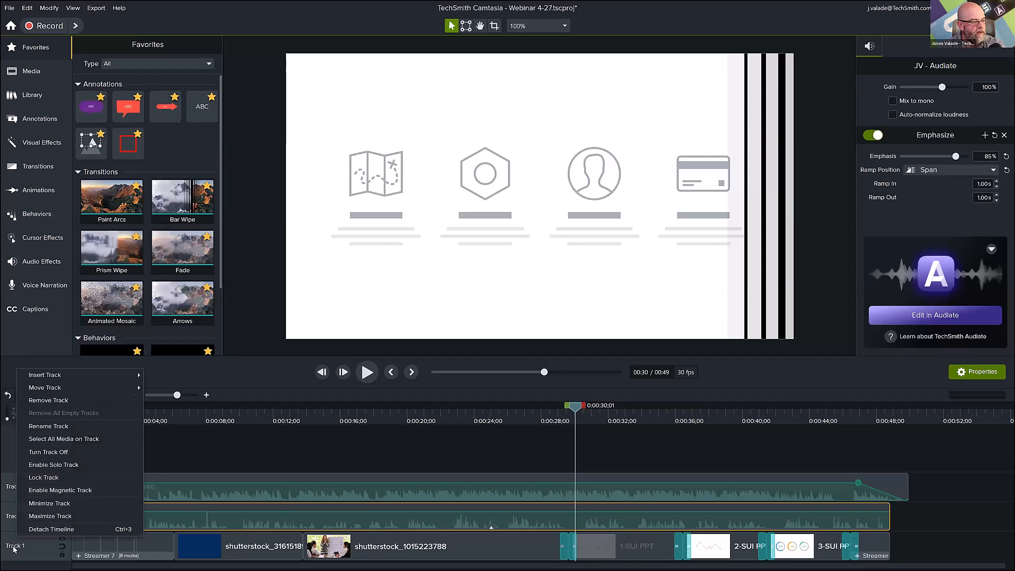
left_click(60, 426)
type("M")
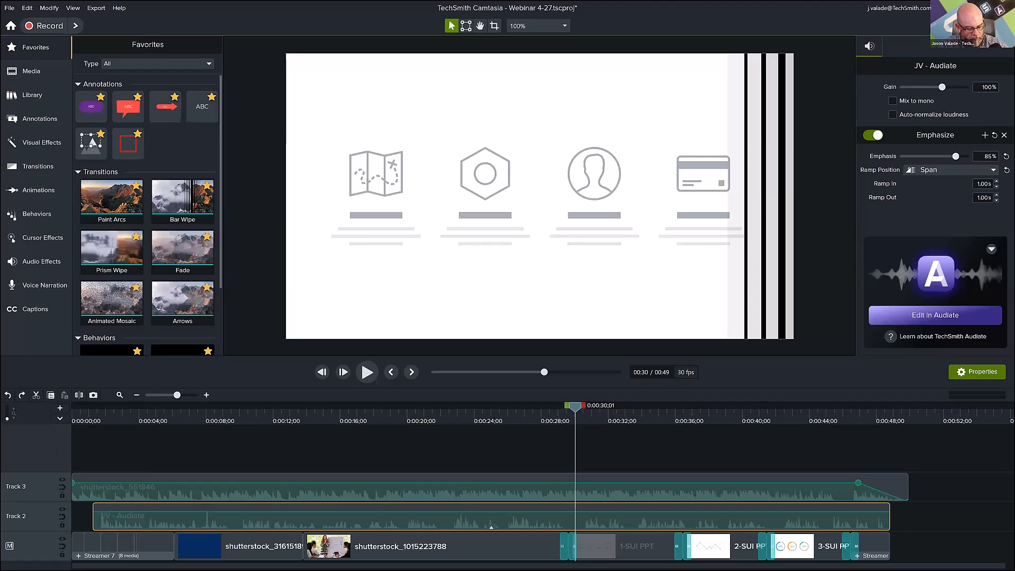
key("BackSpace")
type("SLides")
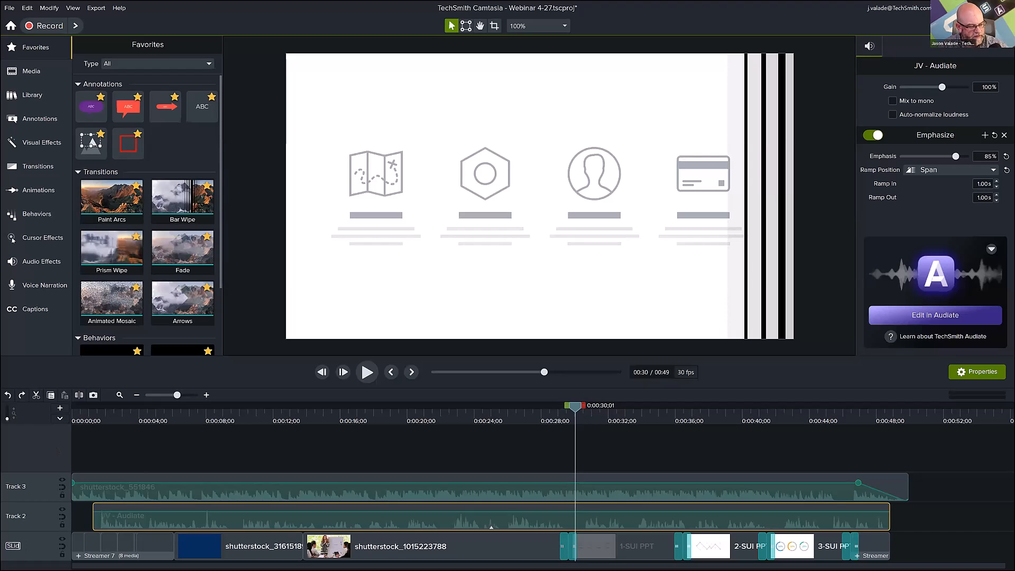
key("BackSpace")
key("BackSpace")
key("BackSpace")
key("BackSpace")
key("BackSpace")
key("BackSpace")
type("Slides")
key("Return")
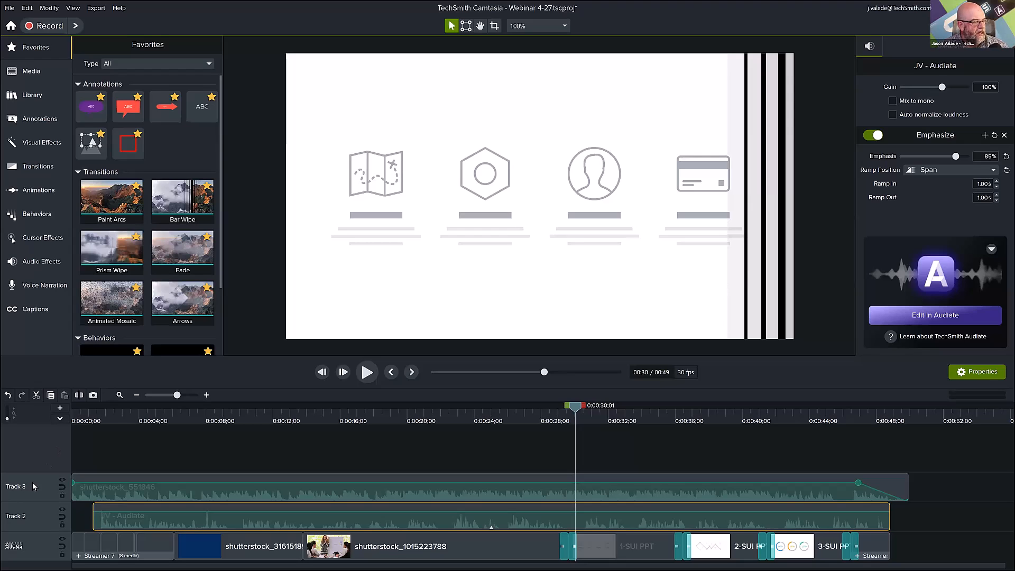
Rename Track 2 as VO and Track 3 as Music.
right_click(16, 508)
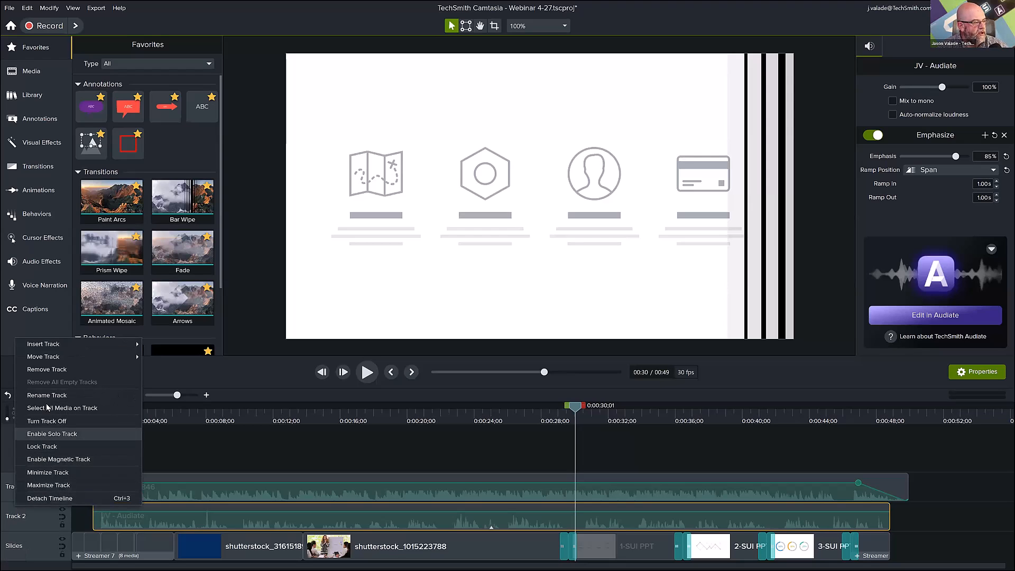
left_click(52, 395)
type("VO")
key("Return")
right_click(26, 486)
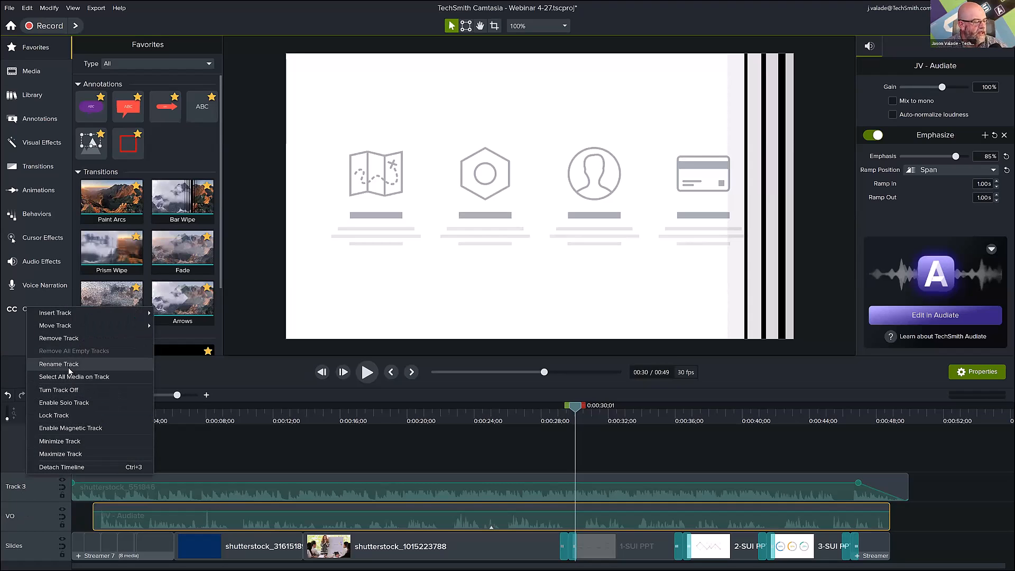
left_click(68, 365)
type("Music")
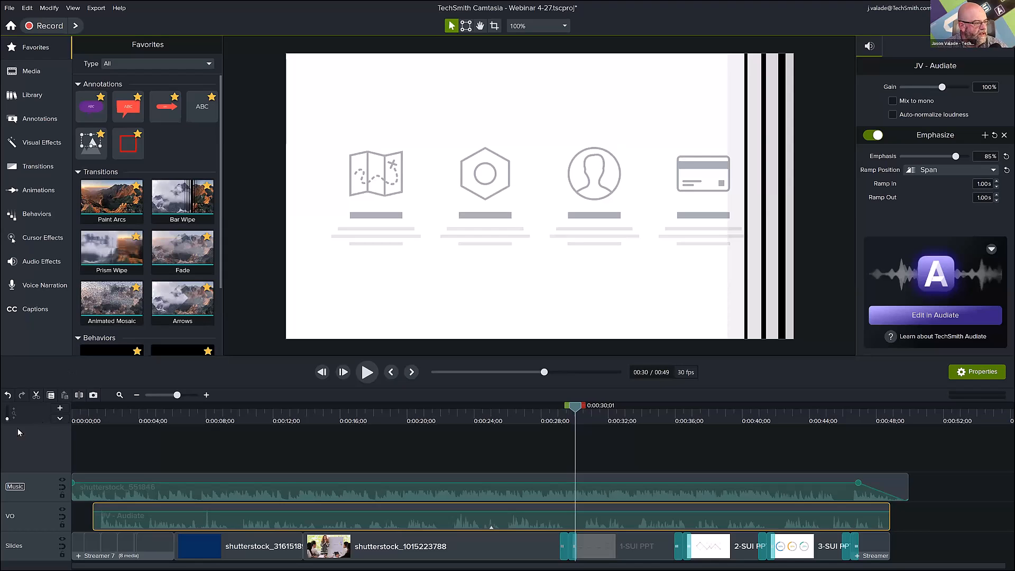
key("Return")
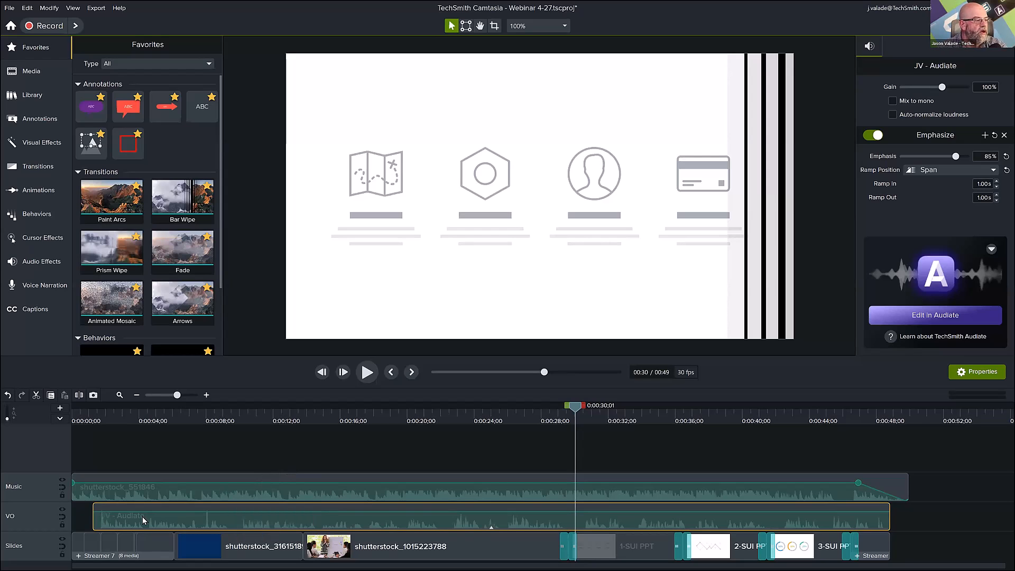
left_click(37, 75)
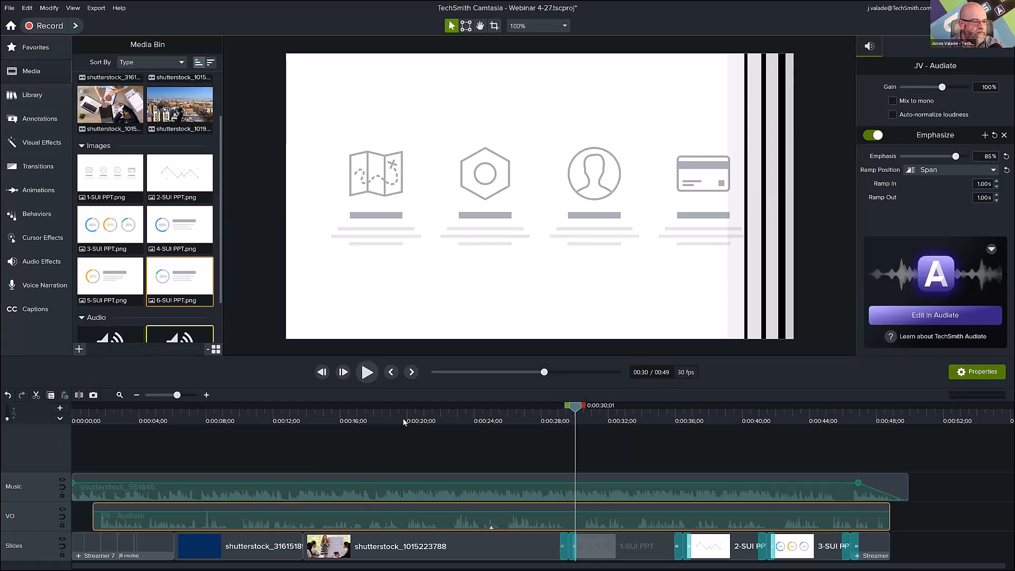
mouse_move(398, 414)
left_mouse_down()
mouse_move(358, 417)
mouse_move(390, 413)
left_mouse_up()
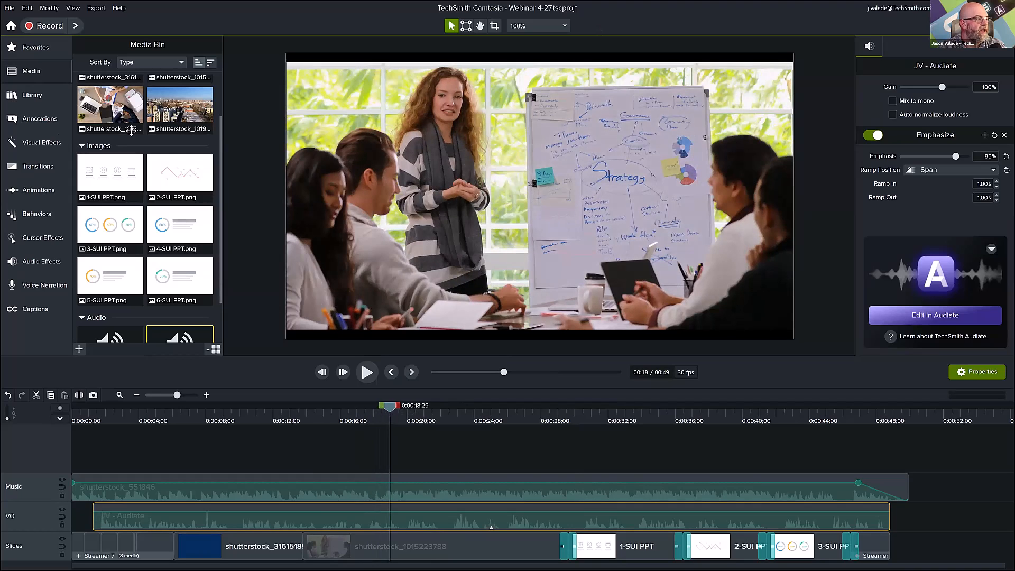
left_click(174, 115)
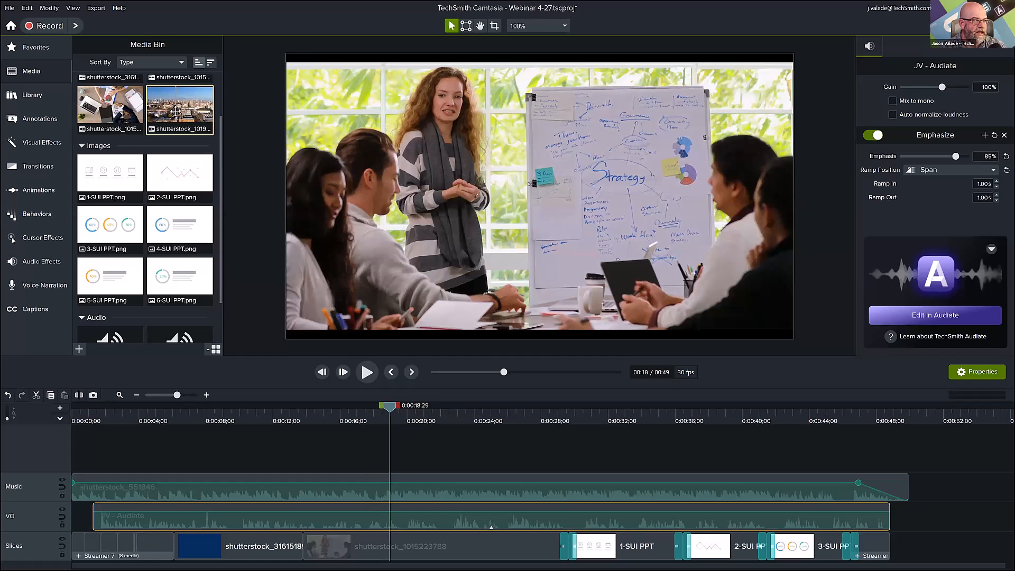
left_click_drag(172, 137, 372, 460)
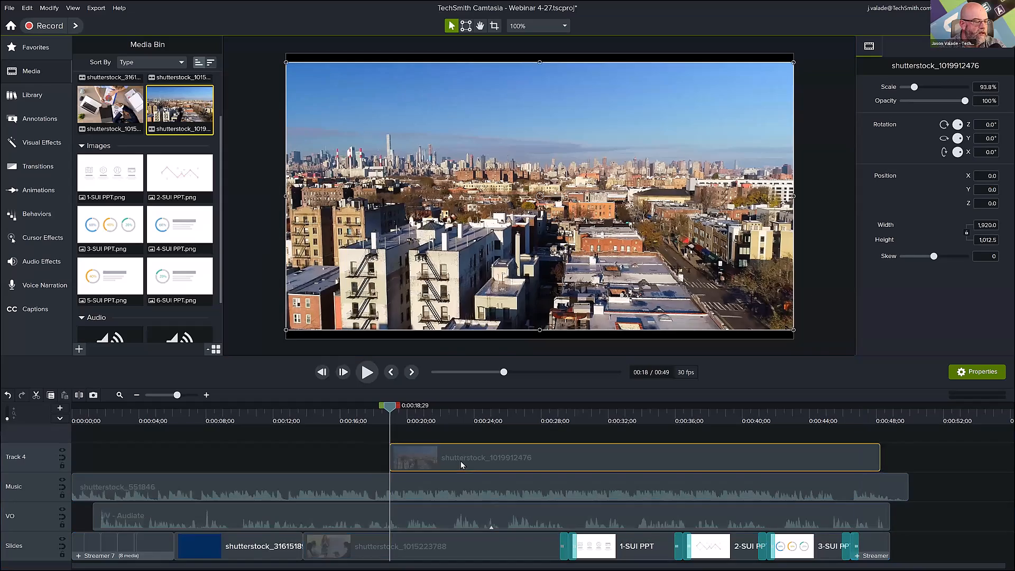
left_click_drag(477, 457, 487, 457)
Trim the end of the city video on Track 4 to about 23 seconds, scrub across it and delete the clip.
left_click_drag(391, 406, 430, 413)
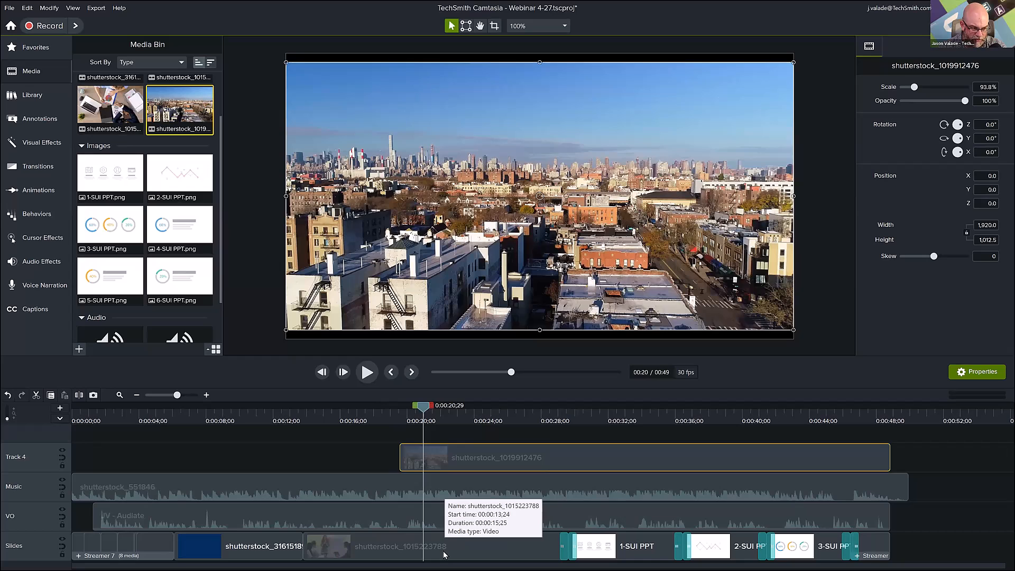
left_click_drag(889, 452, 461, 487)
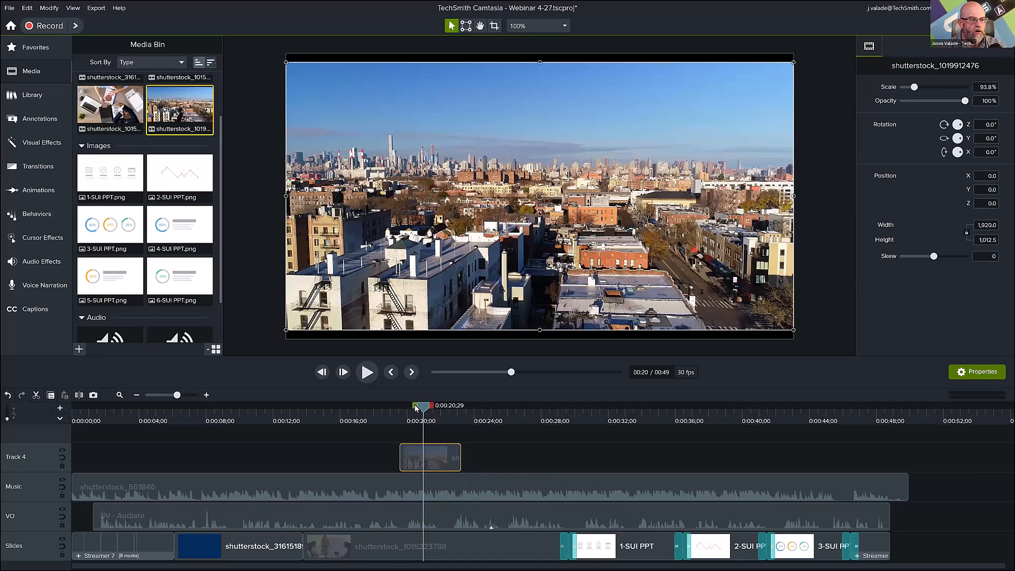
mouse_move(416, 409)
left_mouse_down()
mouse_move(361, 410)
mouse_move(407, 425)
left_mouse_up()
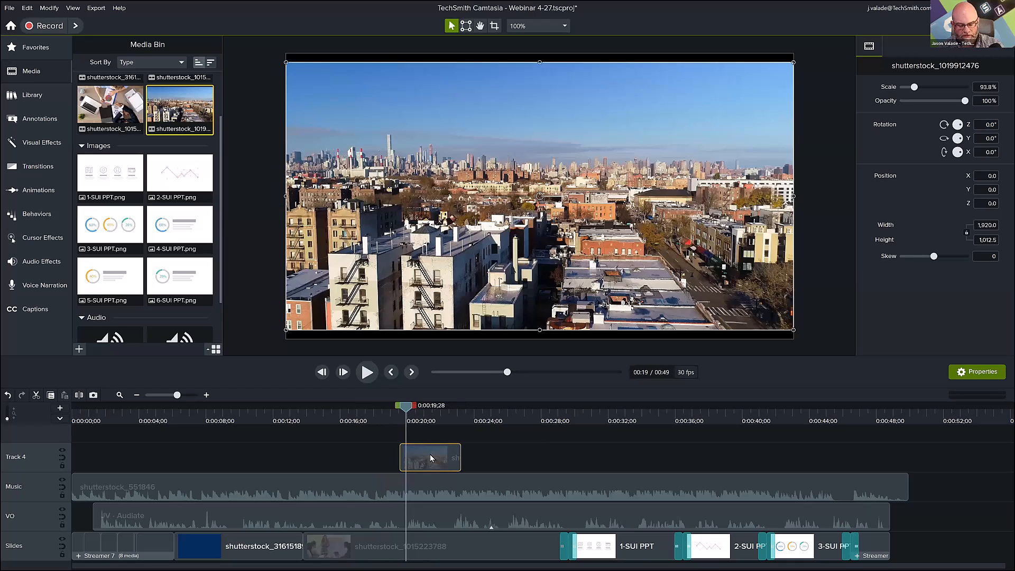
key("Delete")
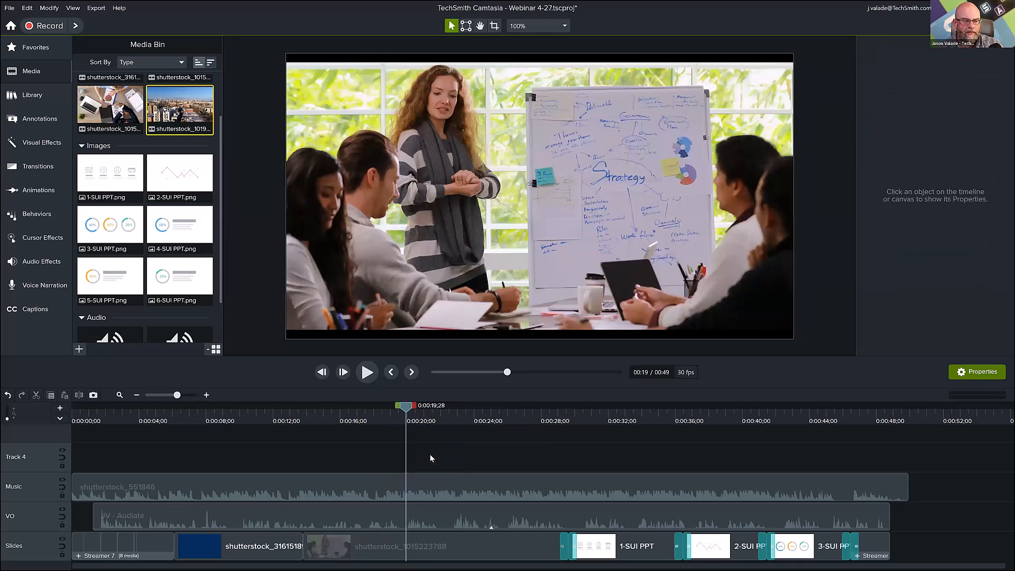
Move the playhead to about 30.5 seconds on the 1-SUI PPT slide and show the callouts of all styles.
left_click(584, 410)
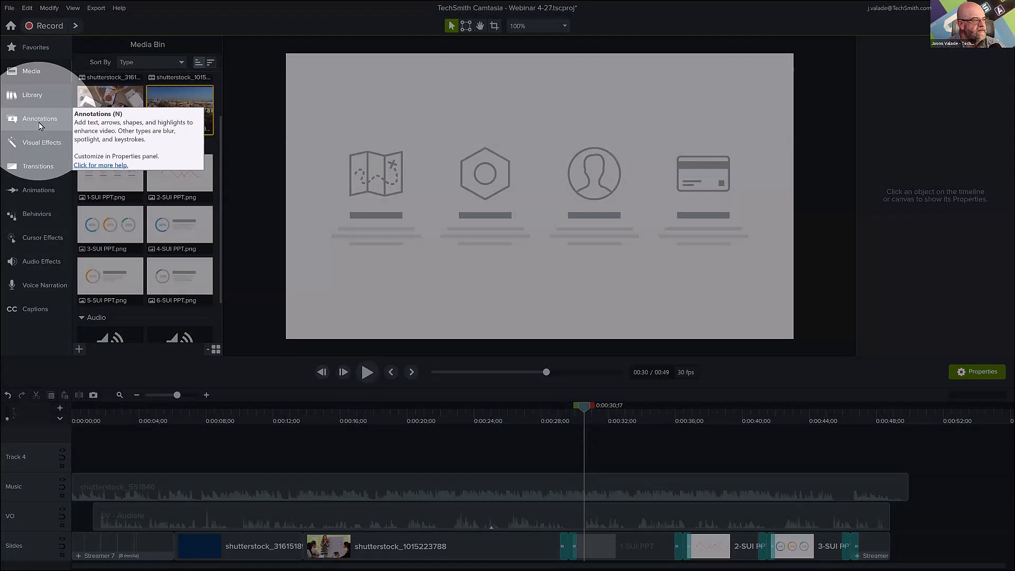
left_click(39, 122)
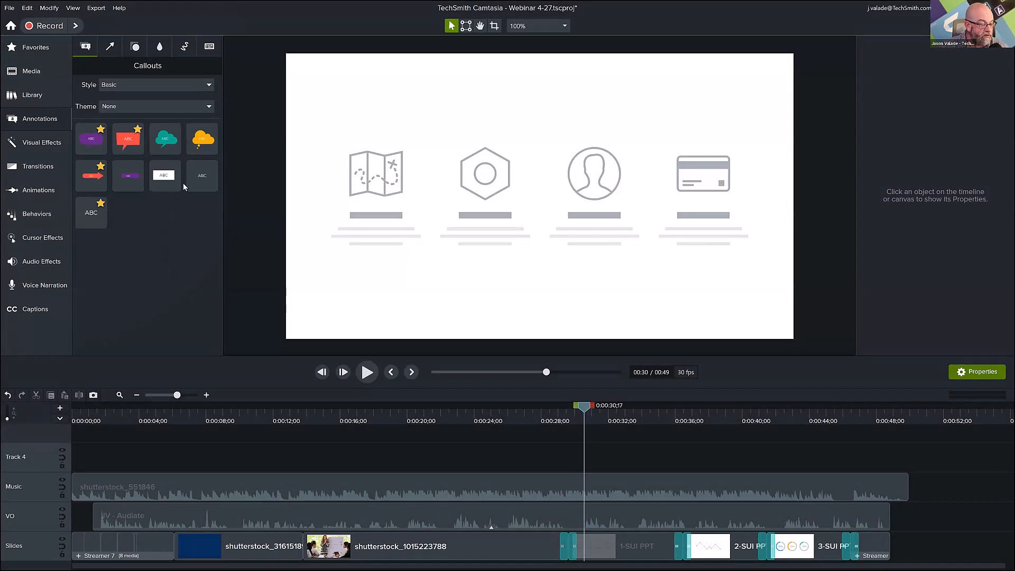
left_click(207, 86)
left_click(194, 100)
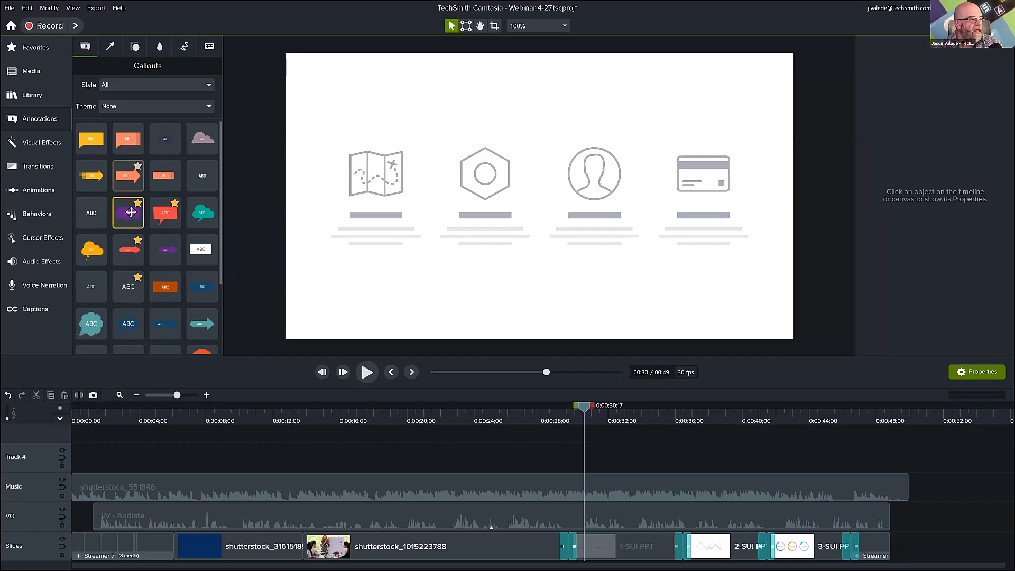
scroll(162, 283, "down", 3)
scroll(159, 288, "up", 2)
Add the favorite red text arrow callout to the 1-SUI PPT slide and position it below the two middle icons.
left_click_drag(126, 231, 389, 285)
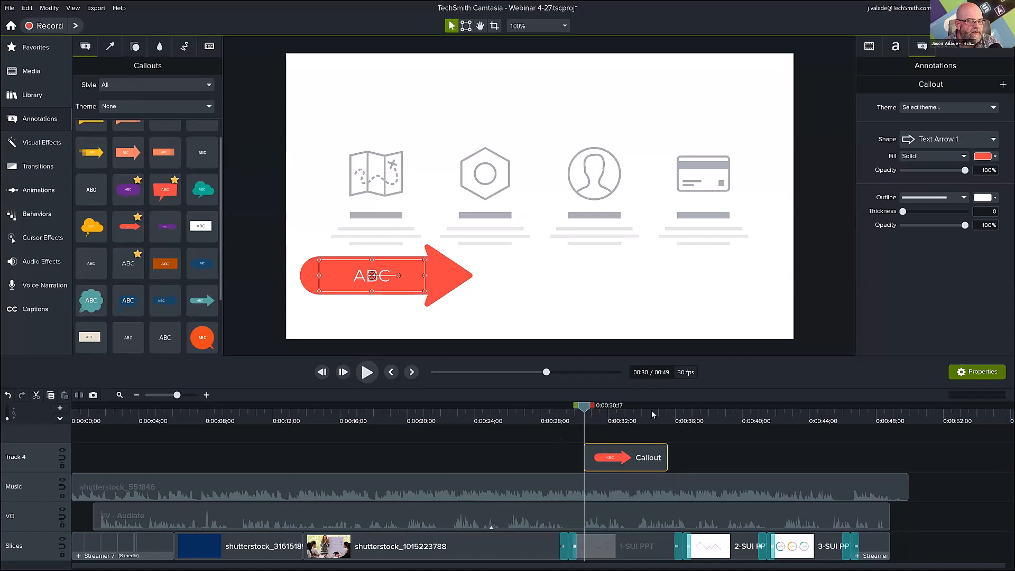
left_click_drag(582, 408, 600, 410)
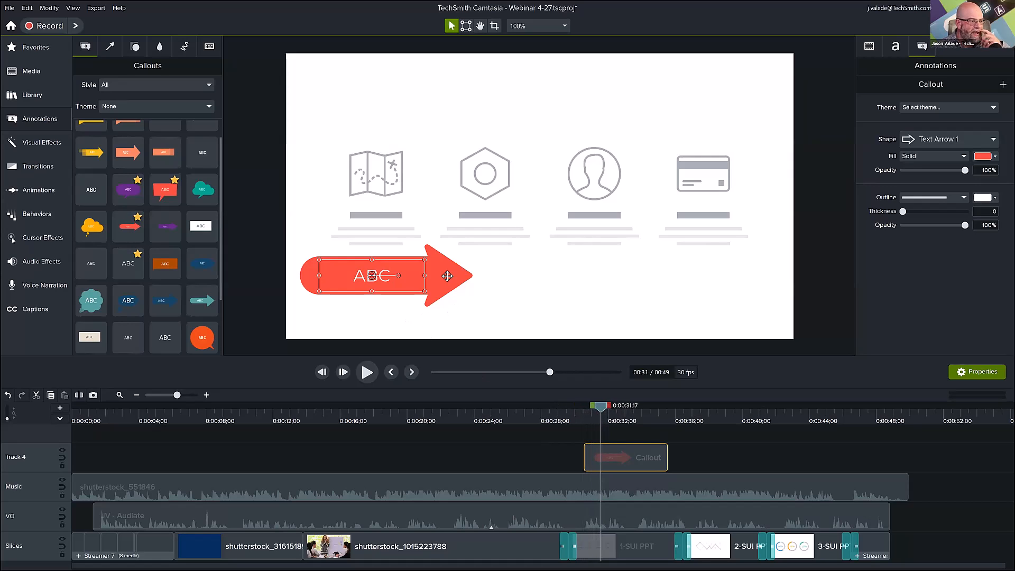
left_click_drag(460, 270, 537, 259)
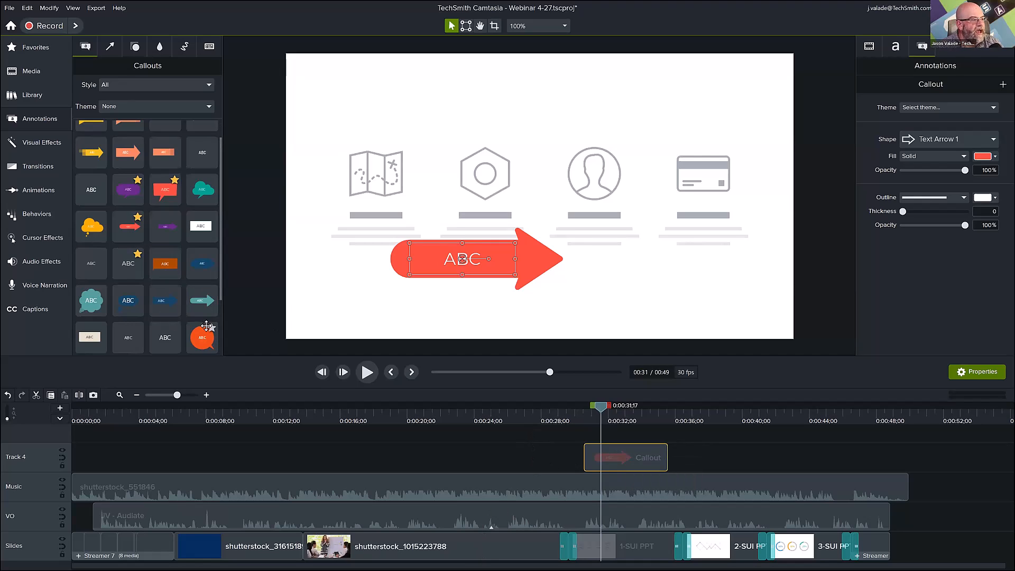
Add the orange speech bubble callout over the red arrow callout and align its Track 5 clip with the Track 4 clip.
left_click_drag(205, 329, 377, 174)
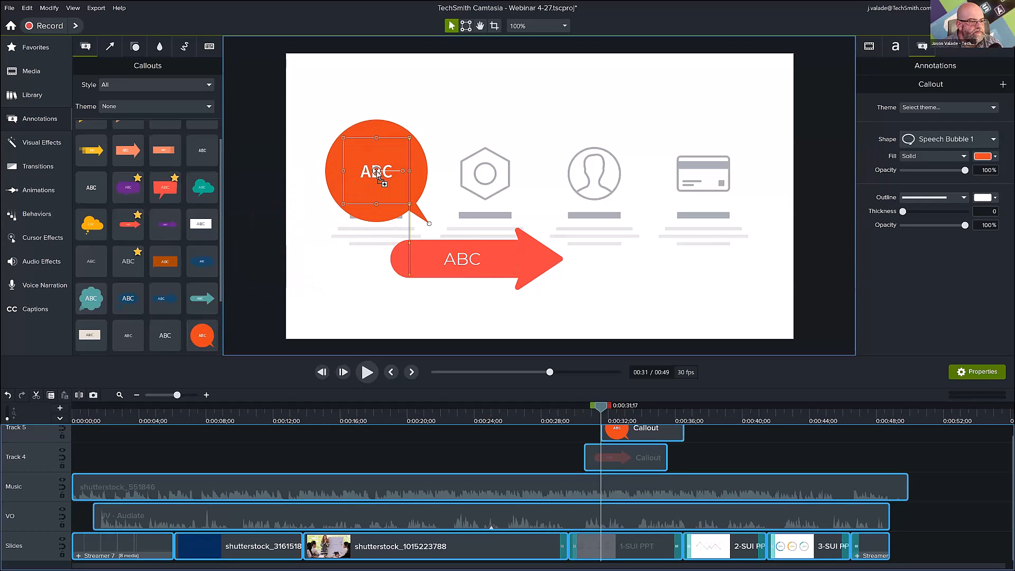
left_click_drag(643, 430, 630, 433)
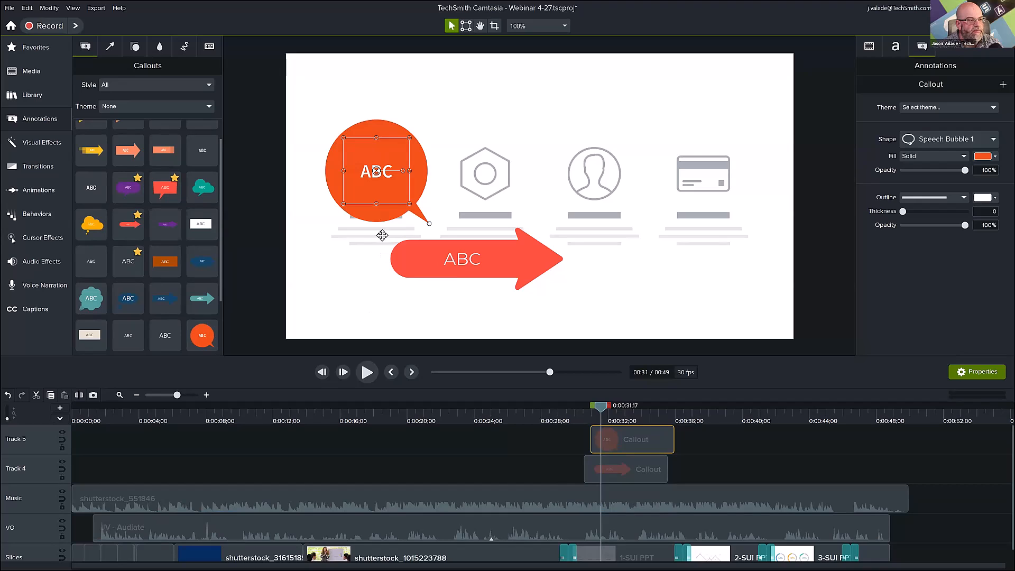
left_click_drag(386, 200, 472, 294)
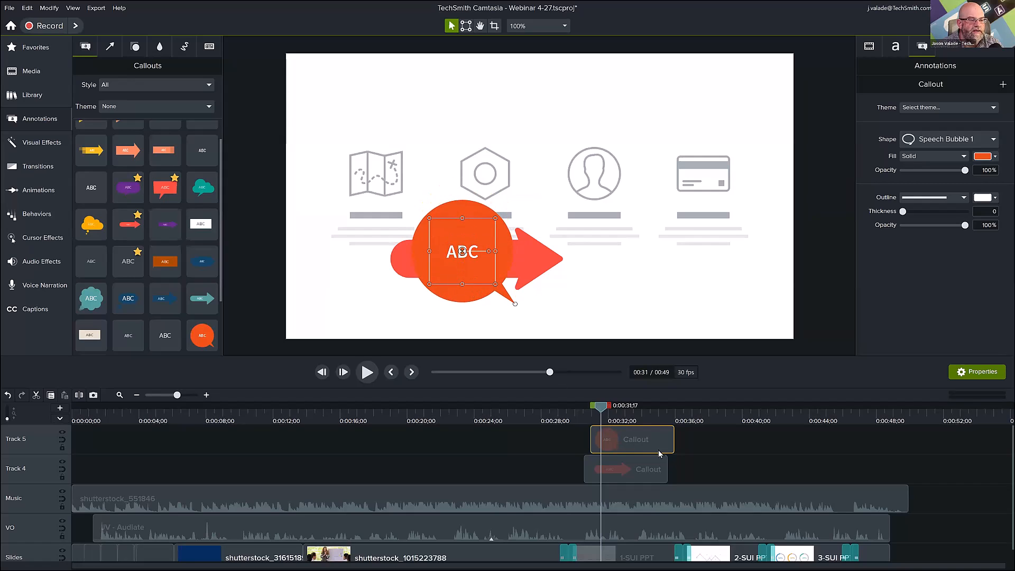
mouse_move(643, 446)
left_mouse_down()
mouse_move(630, 448)
mouse_move(640, 439)
left_mouse_up()
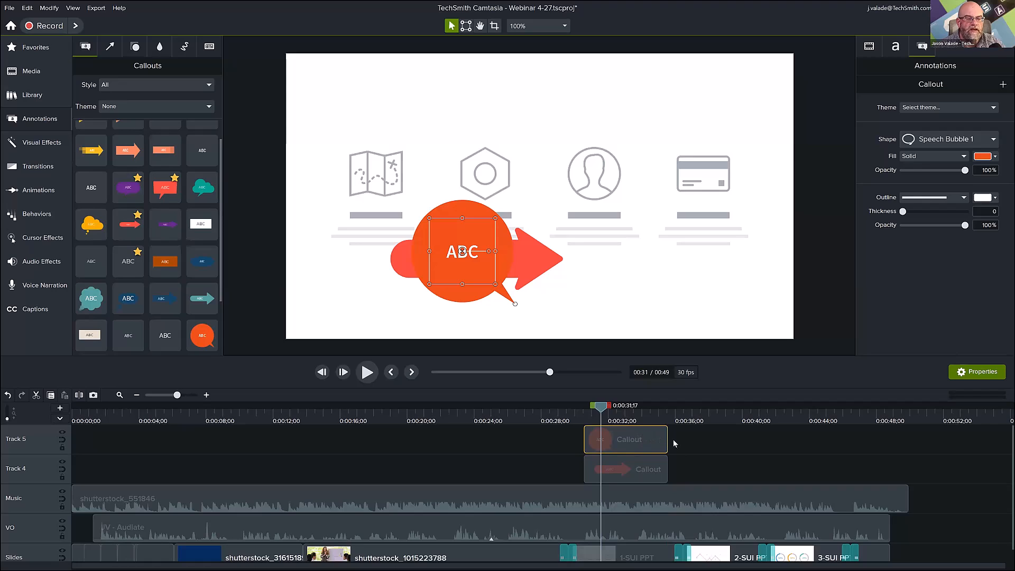
Delete the red arrow callout from Track 4 and the orange speech bubble callout from Track 5.
left_click(655, 470)
key("Delete")
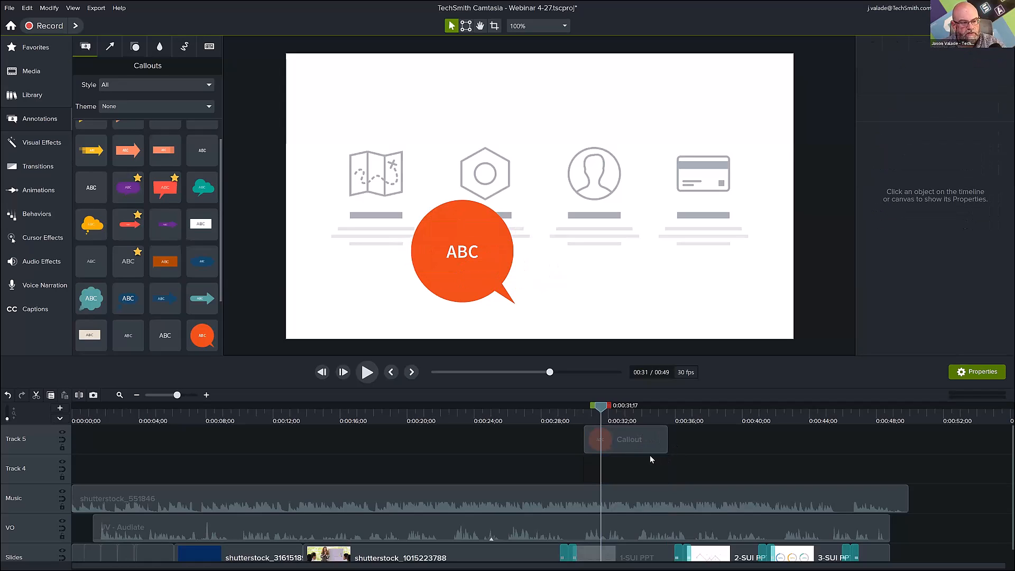
left_click(649, 451)
key("Delete")
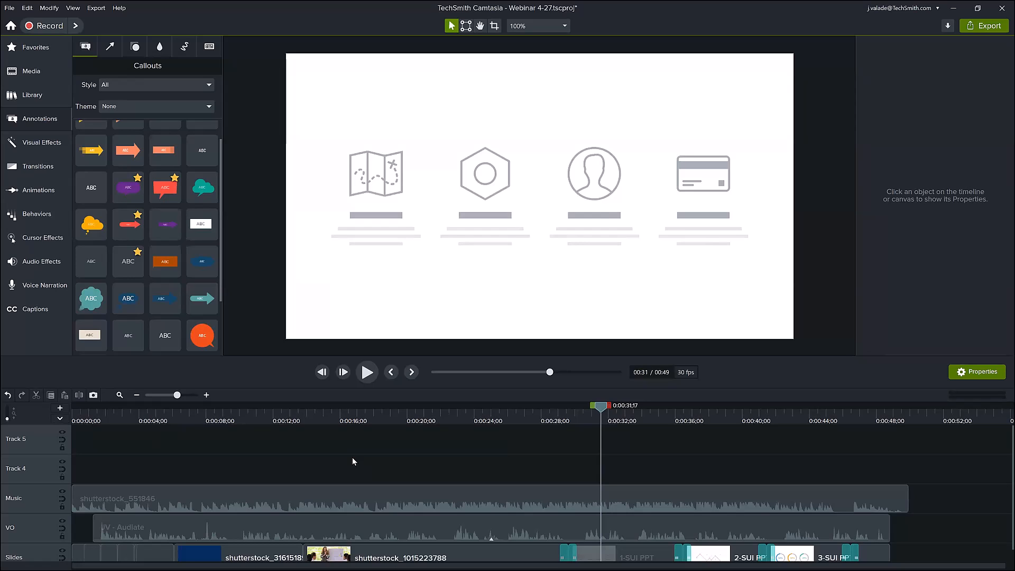
Locate the shutterstock music file among the audio items in the media bin and check its available options.
left_click(27, 95)
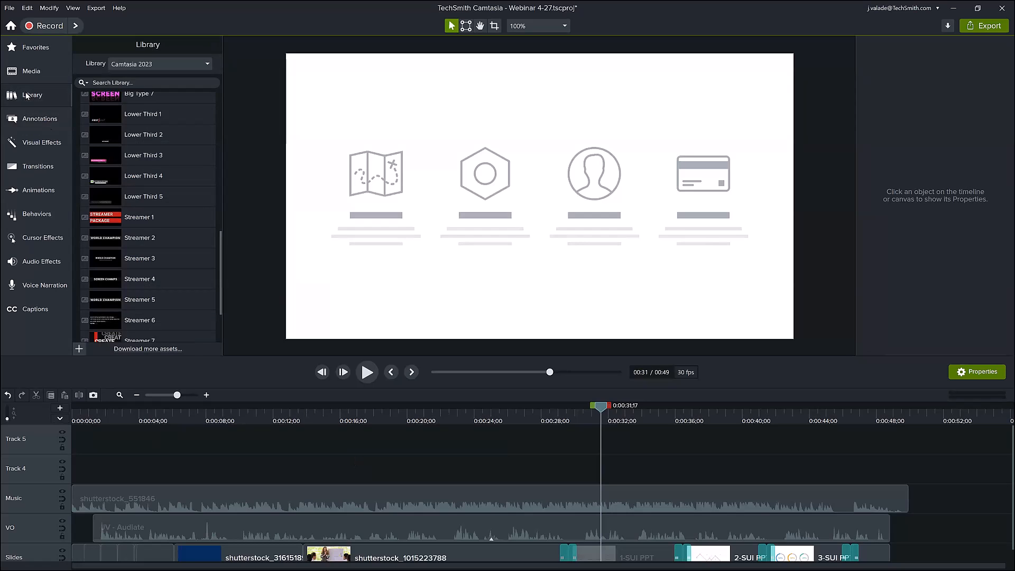
left_click(28, 67)
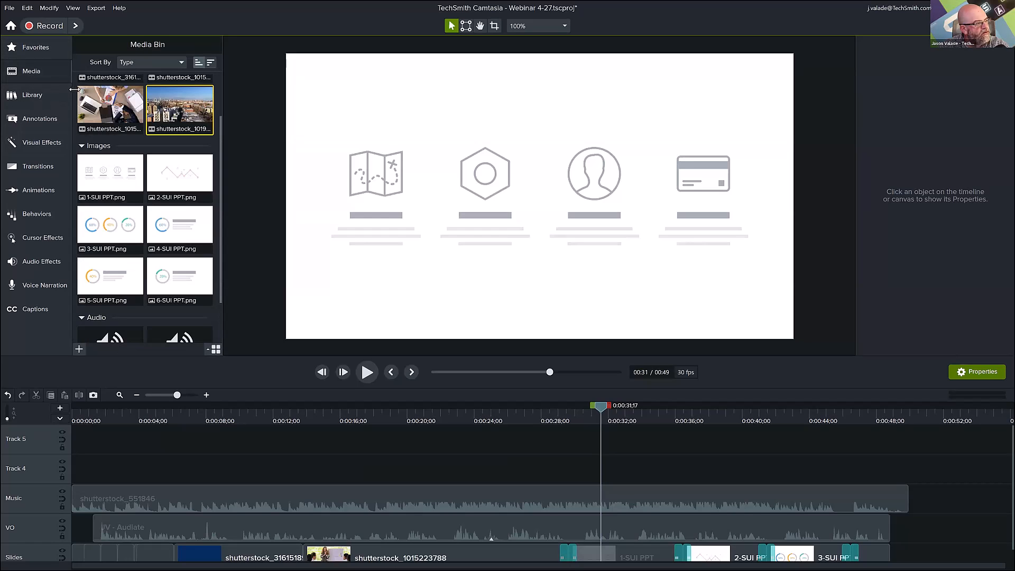
scroll(135, 160, "down", 2)
left_click(176, 285)
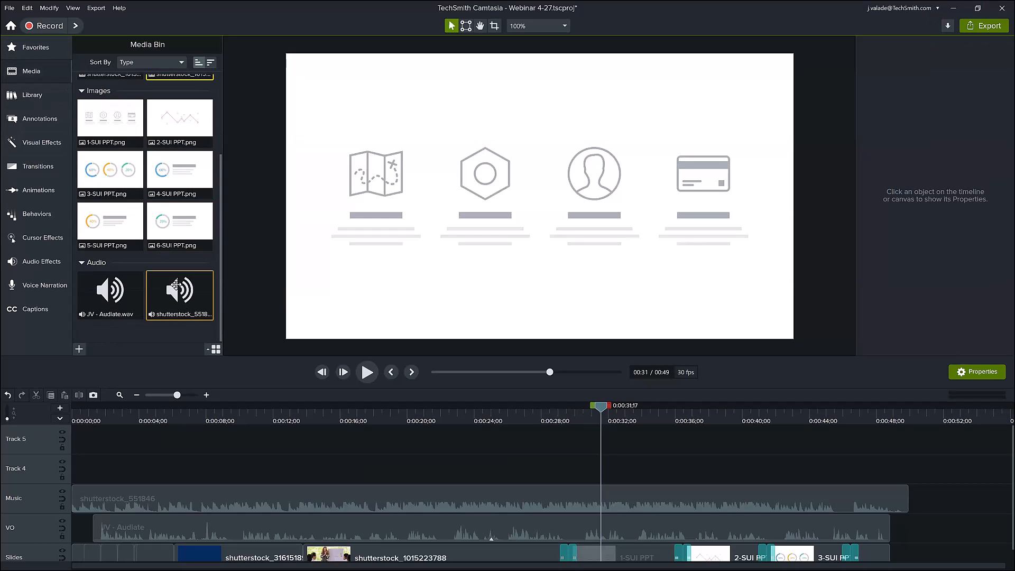
right_click(176, 285)
key("Escape")
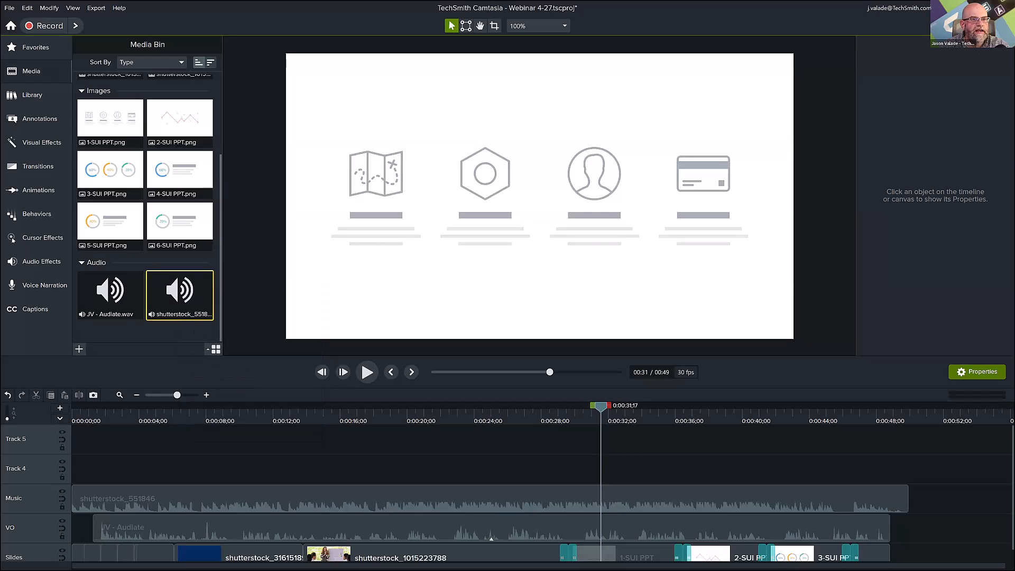
left_click(952, 25)
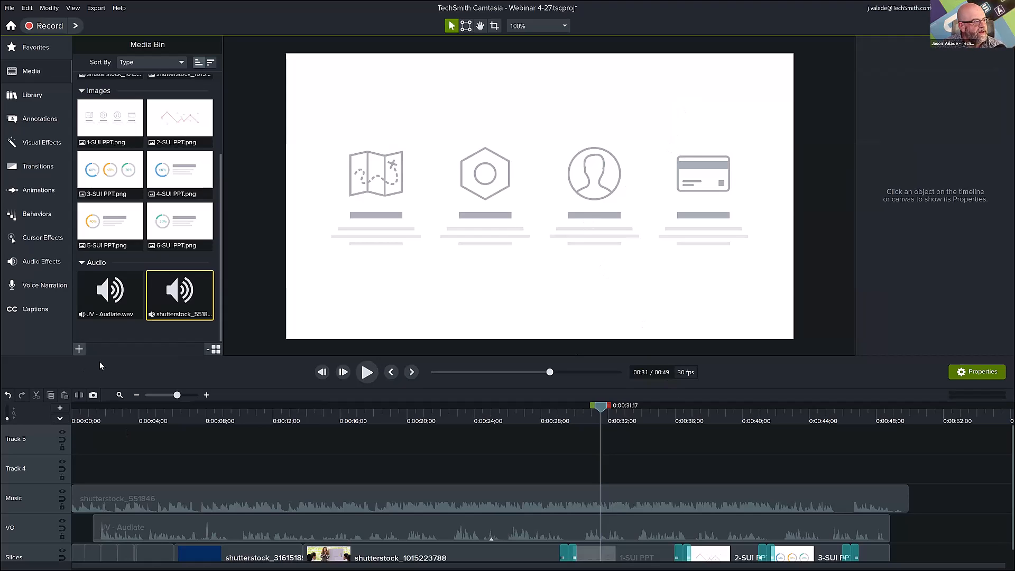
Open the TechSmith Assets website from the library's link for more assets and browse its audio Music category.
left_click(40, 97)
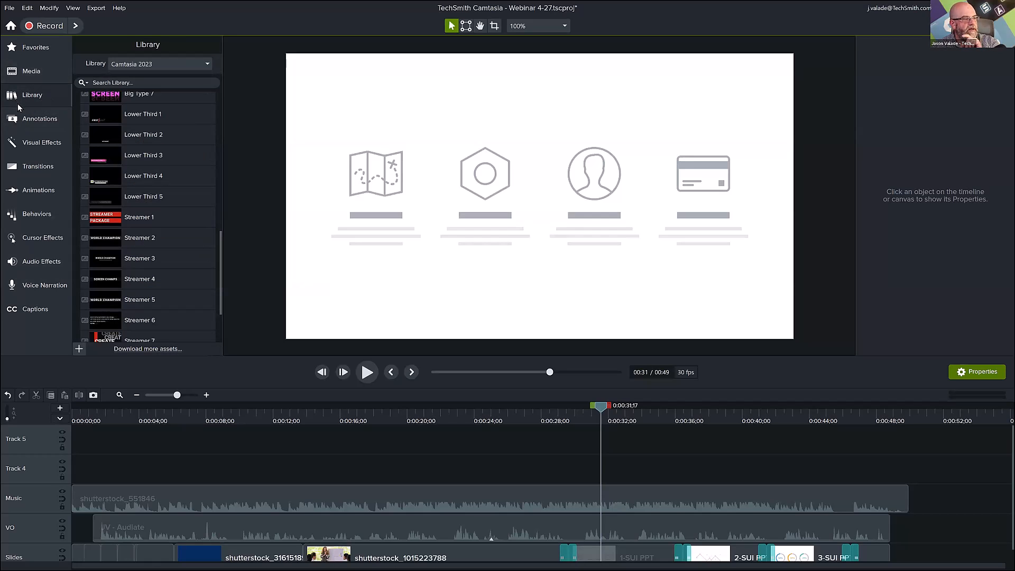
left_click(131, 349)
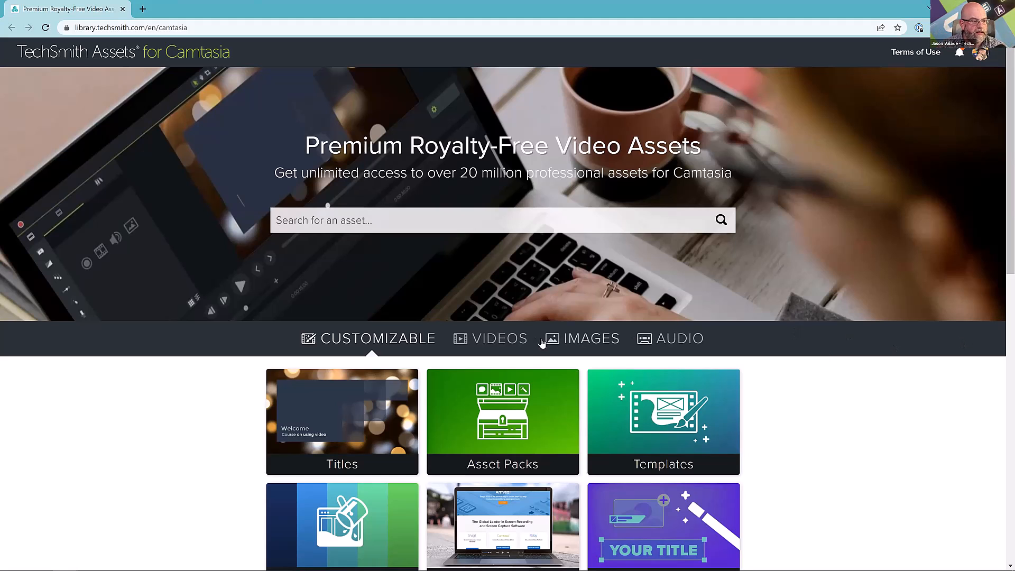
left_click(647, 348)
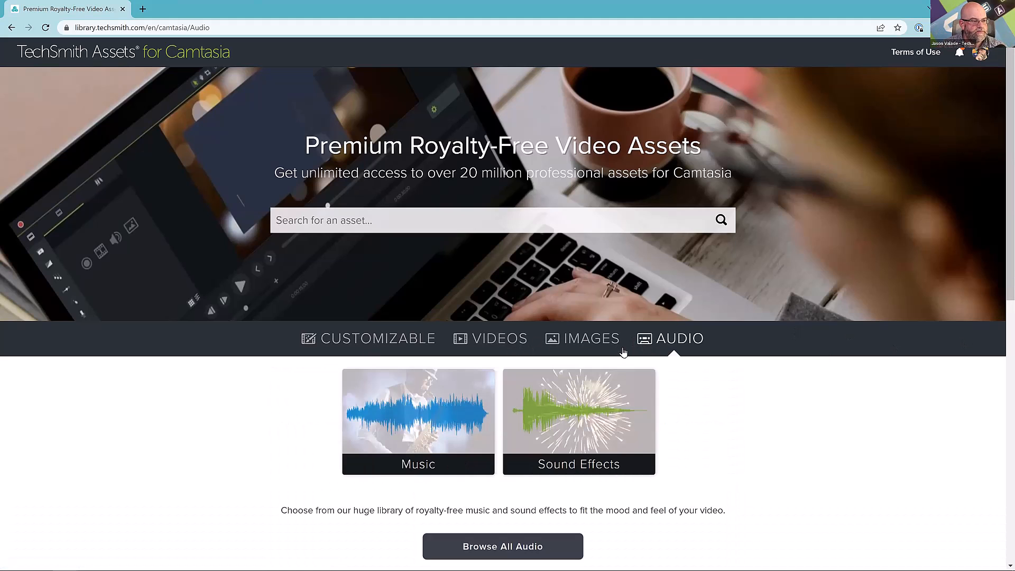
left_click(418, 413)
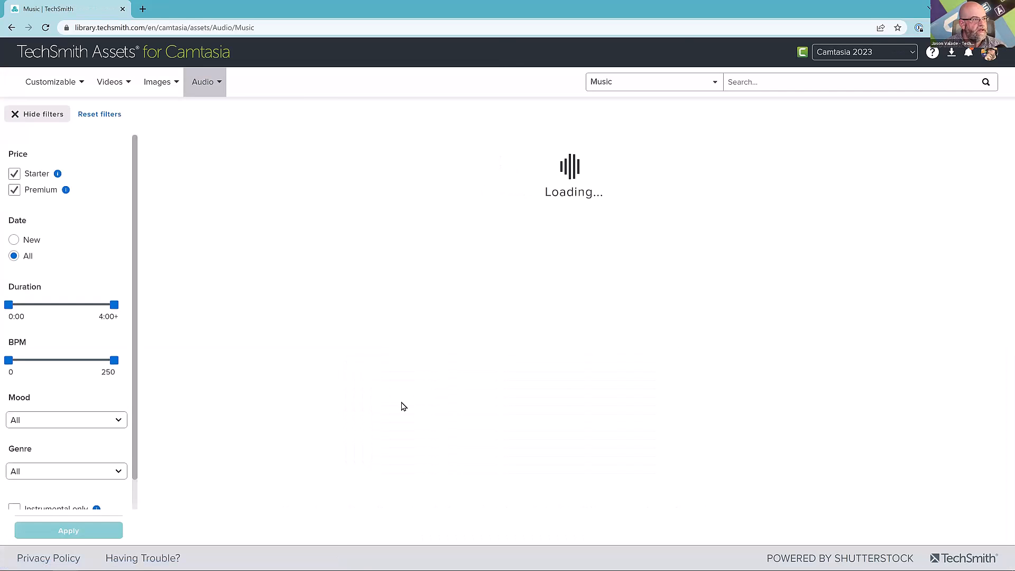
scroll(374, 325, "down", 2)
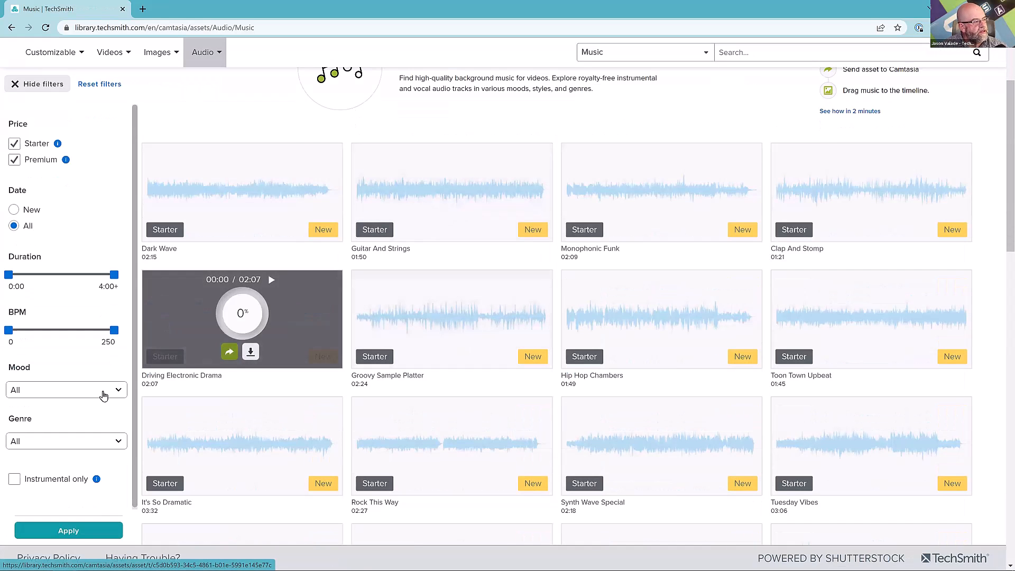
Filter the music assets by the mood Happy and Cheerful and the genre Corporate.
left_click(103, 391)
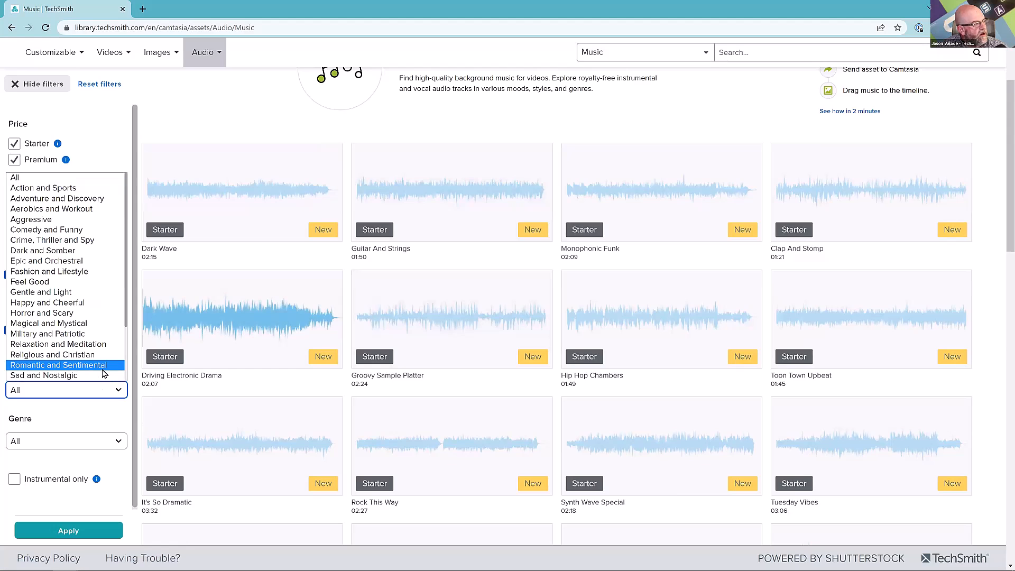
left_click(79, 302)
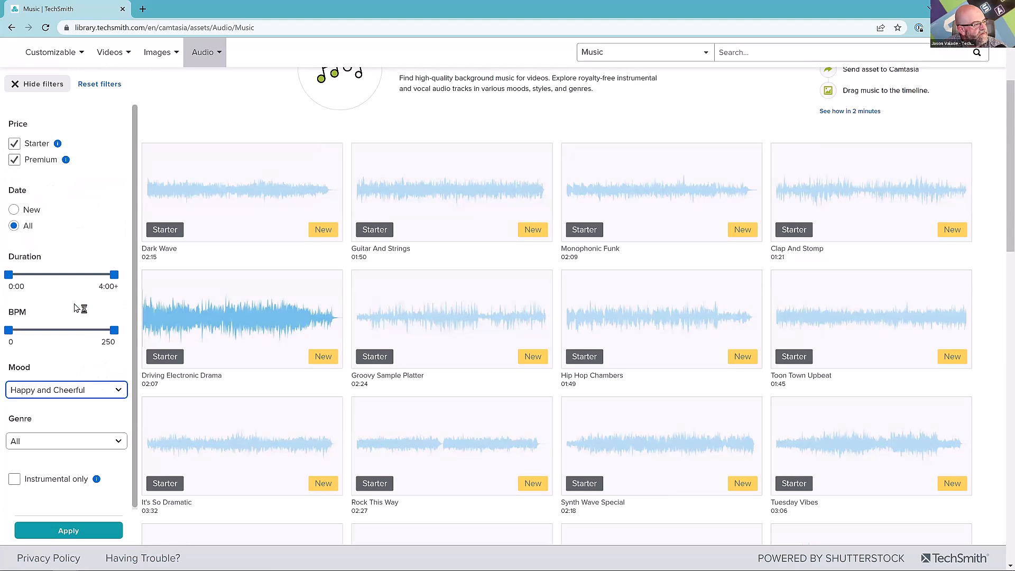
left_click(69, 441)
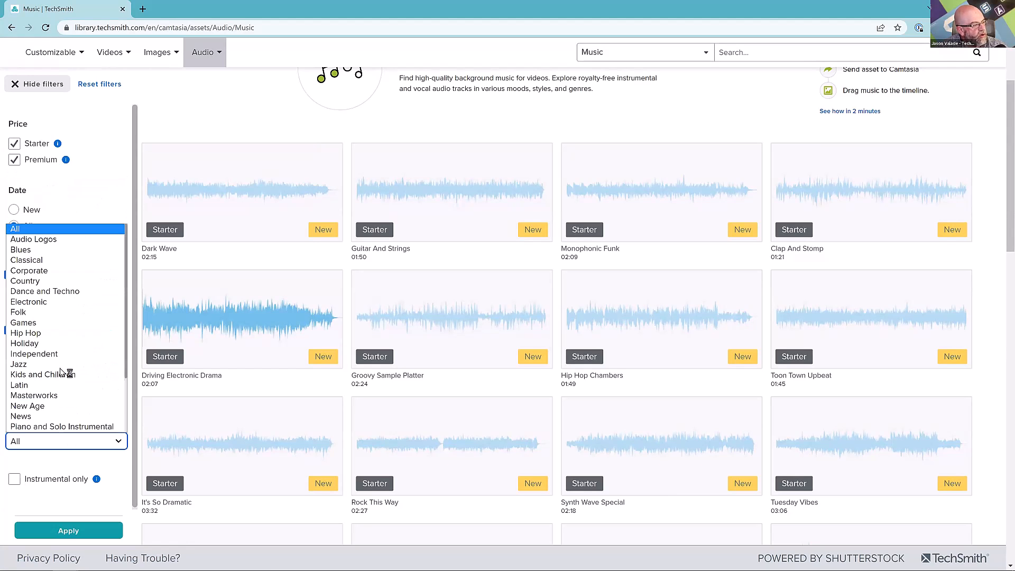
left_click(55, 271)
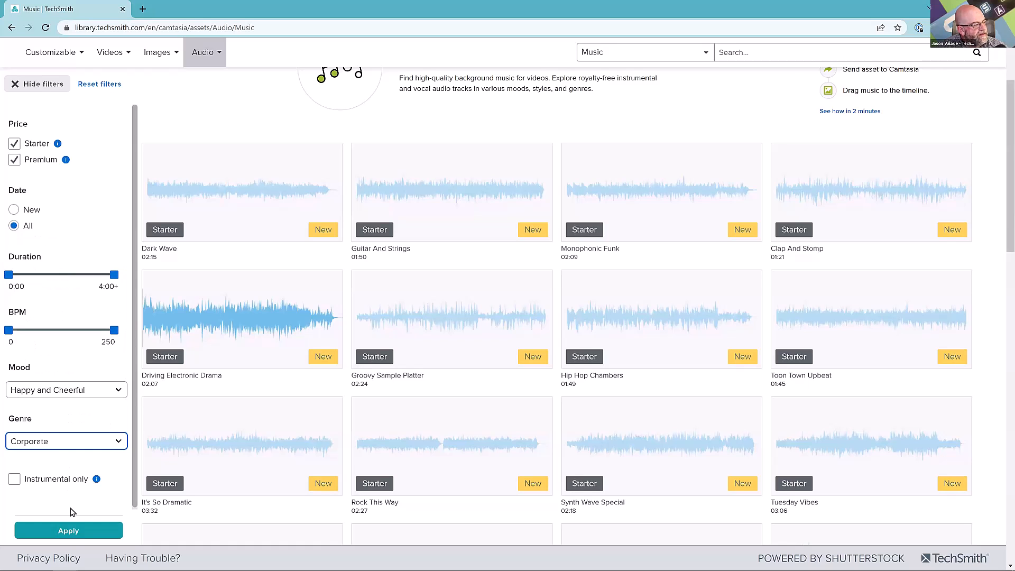
left_click(73, 532)
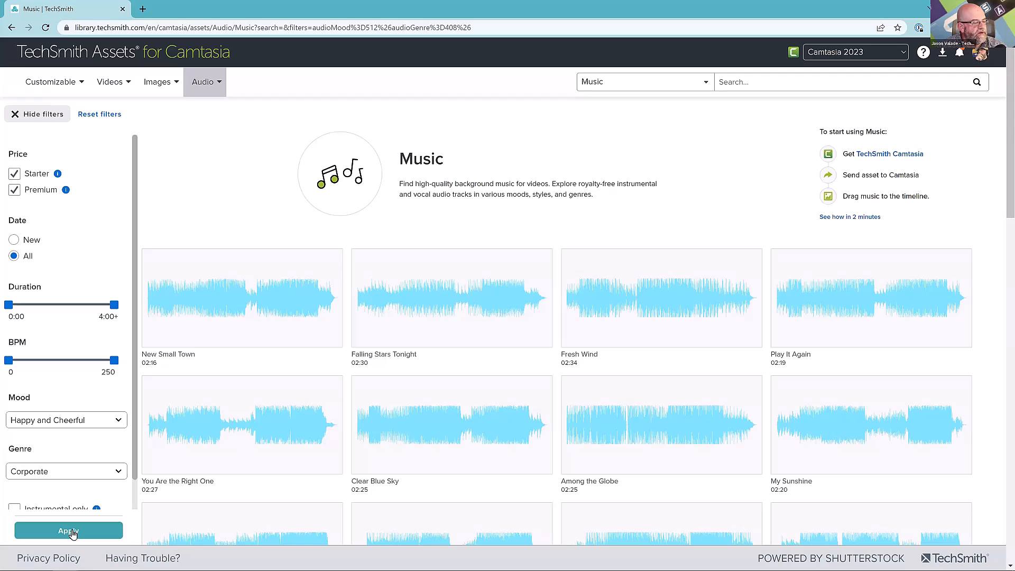
Preview the Among the Globe track, copy its link, close its details and return to Camtasia.
left_click(591, 413)
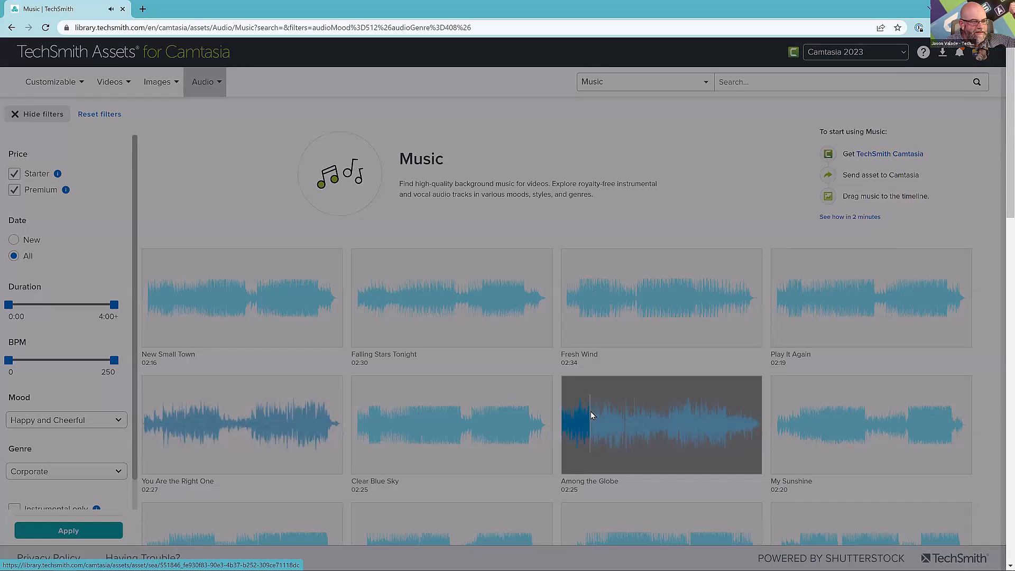
left_click(591, 412)
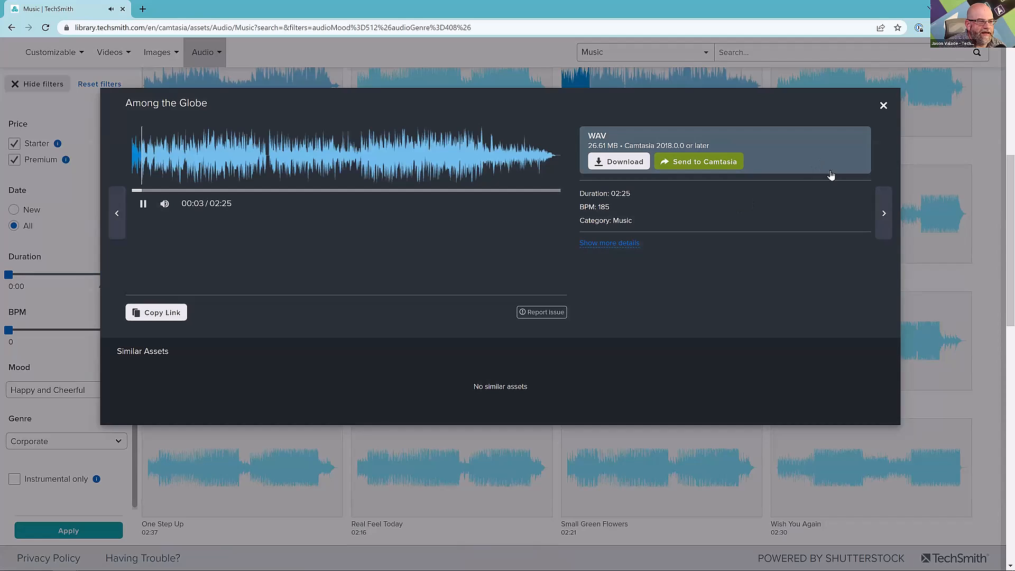
left_click(169, 311)
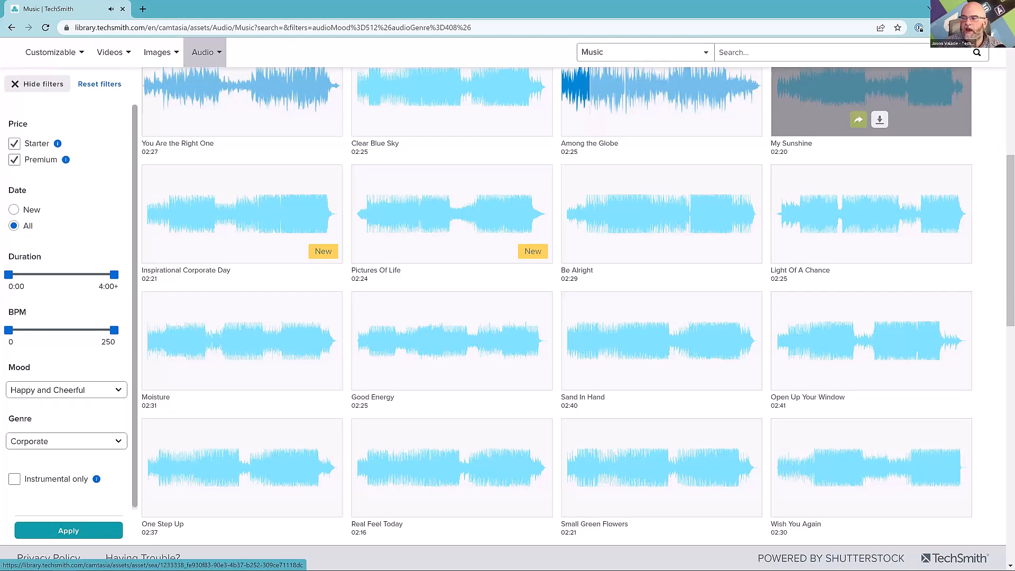
left_click(883, 105)
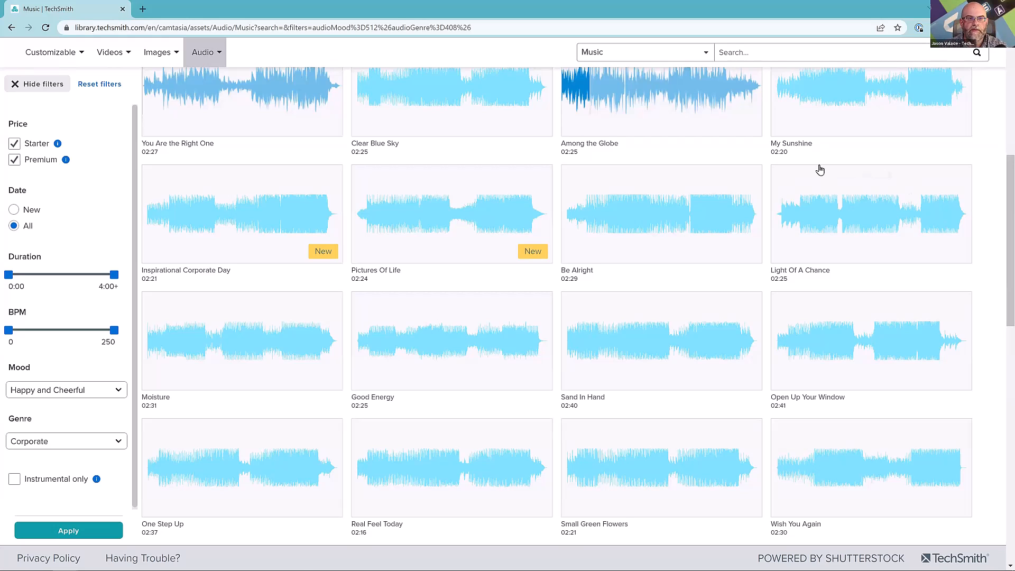
left_click(954, 8)
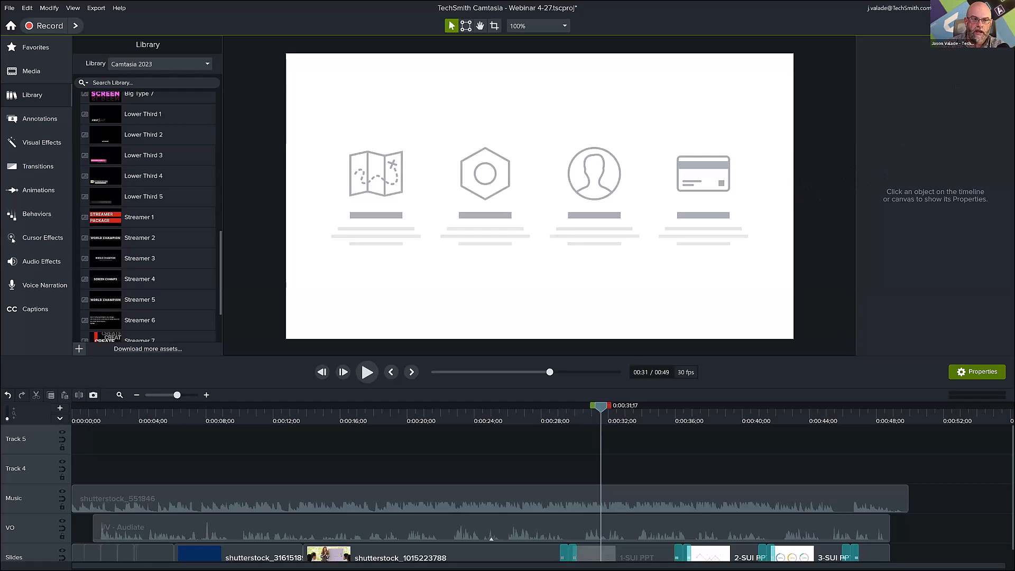
Export the project to Screencast with the title Webinar 4-27 and no description.
left_click(984, 25)
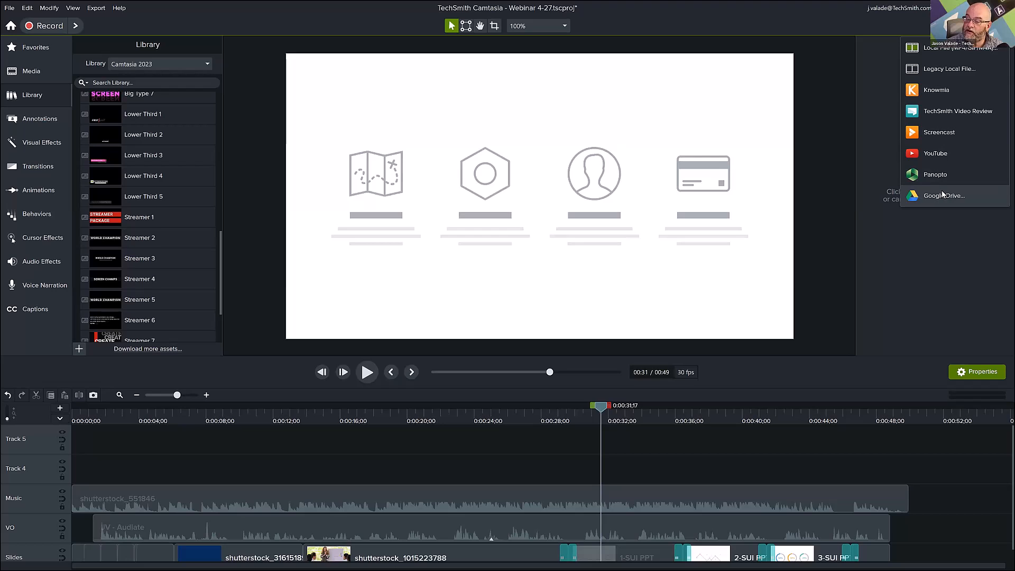
left_click(938, 136)
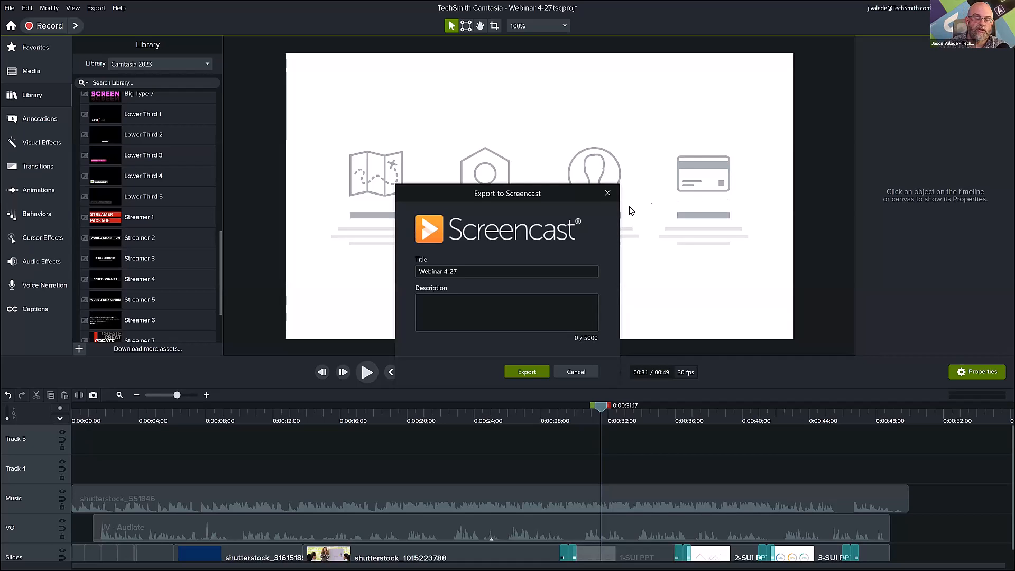
left_click(527, 372)
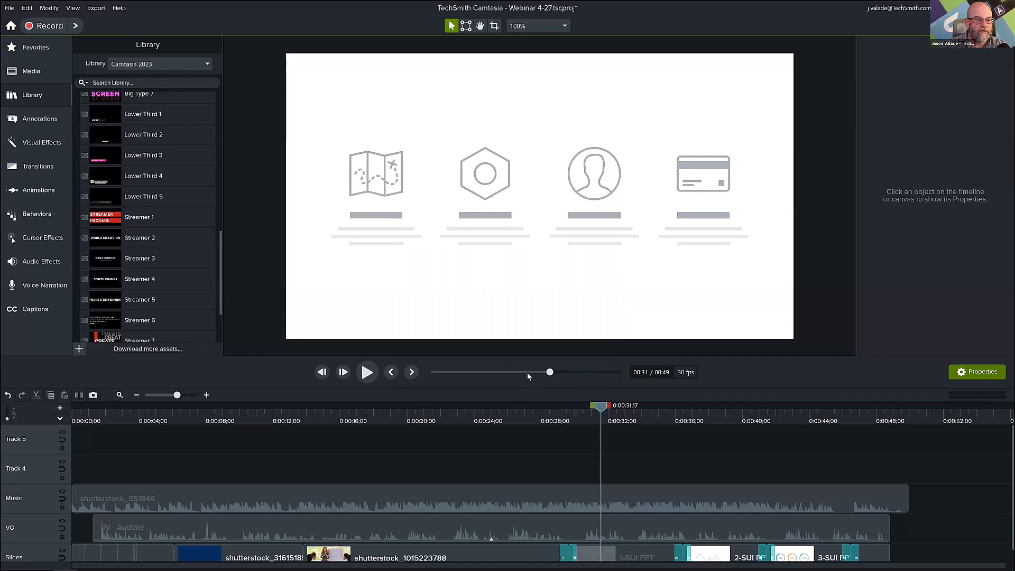
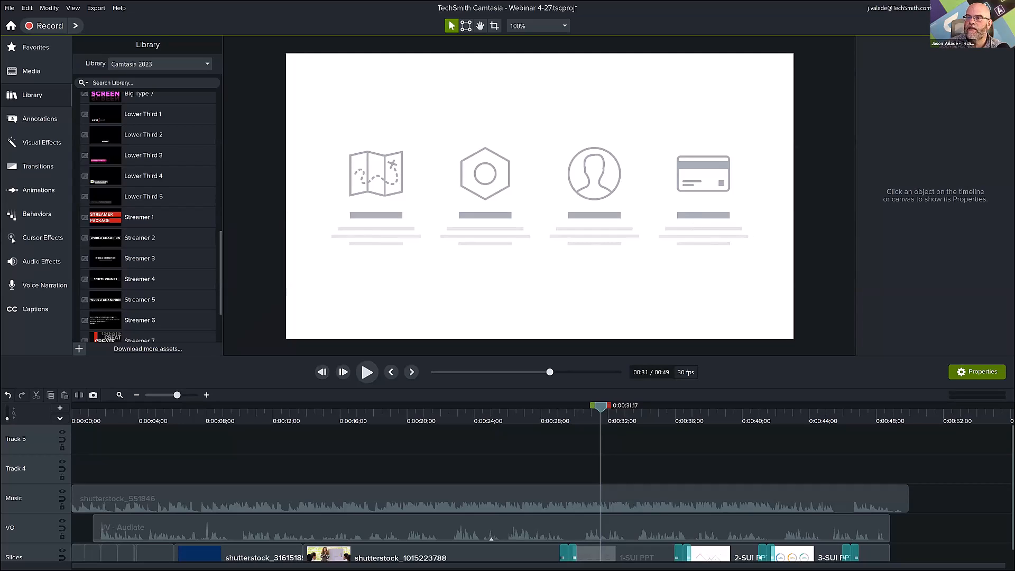
Reload the Webinar 4-27 page on Screencast and try playing the uploaded video from 0:14 and 0:11.
left_click_drag(1007, 172, 410, 2)
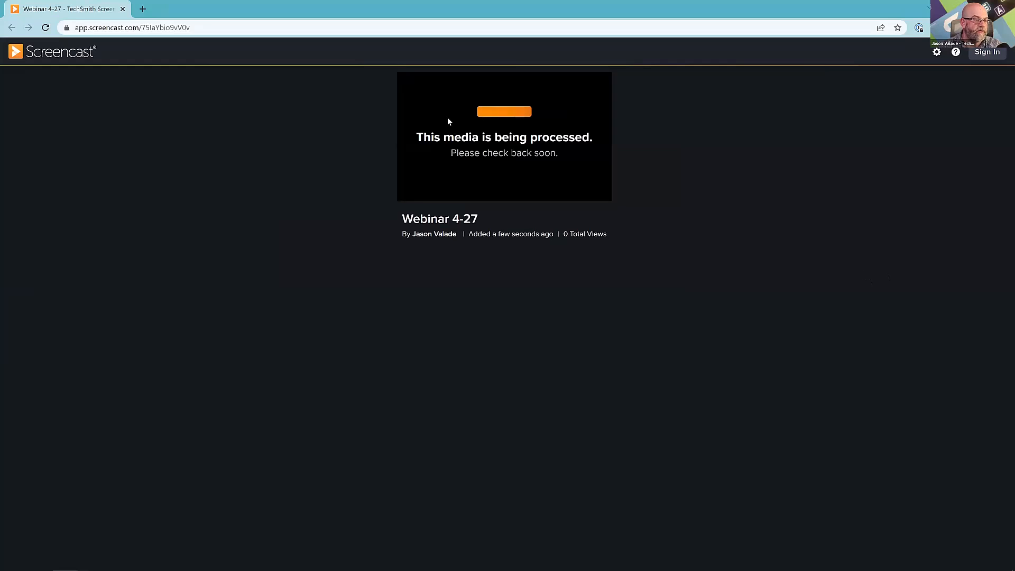
left_click(46, 29)
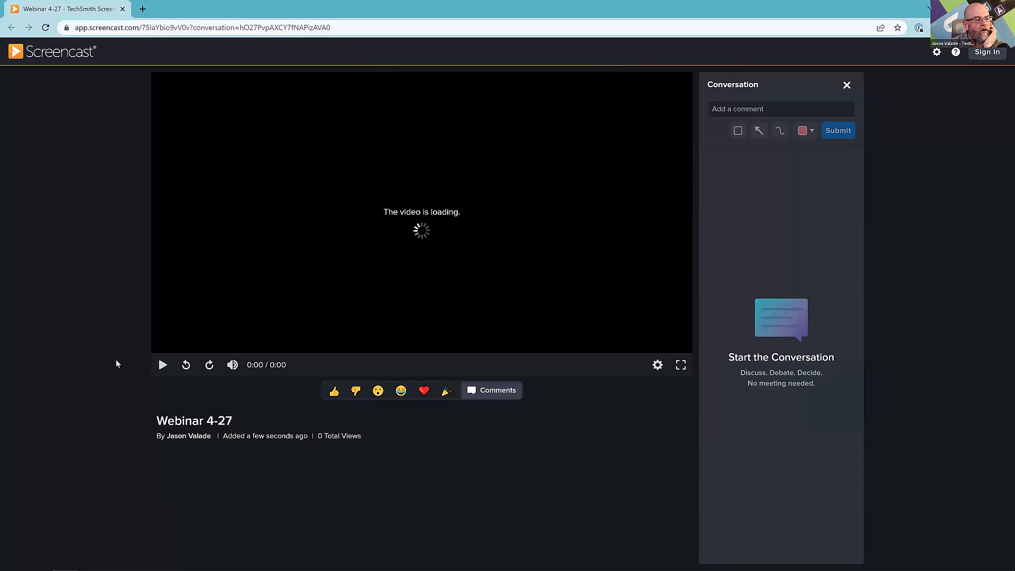
left_click(204, 352)
left_click_drag(204, 353, 302, 353)
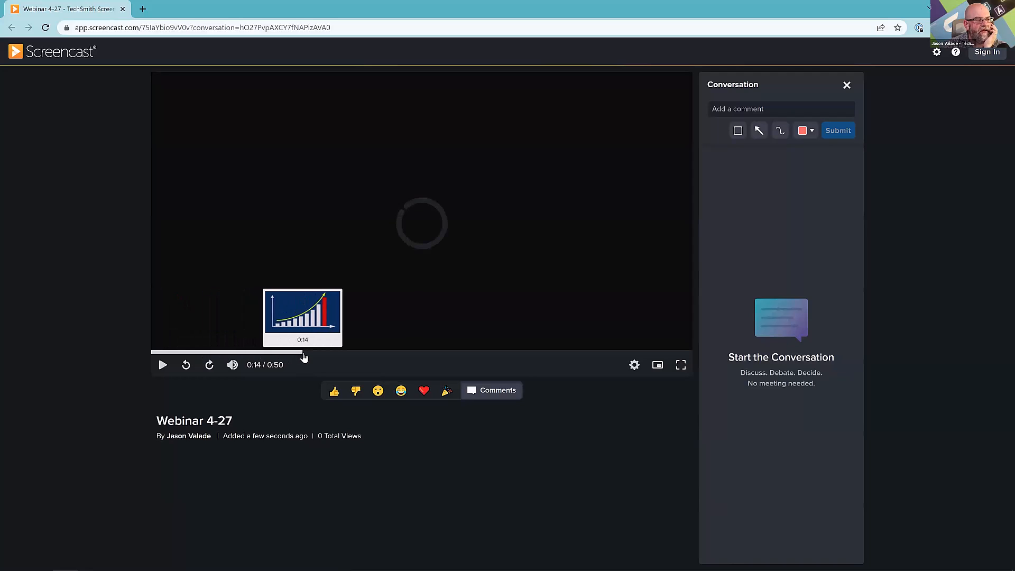
left_click(164, 366)
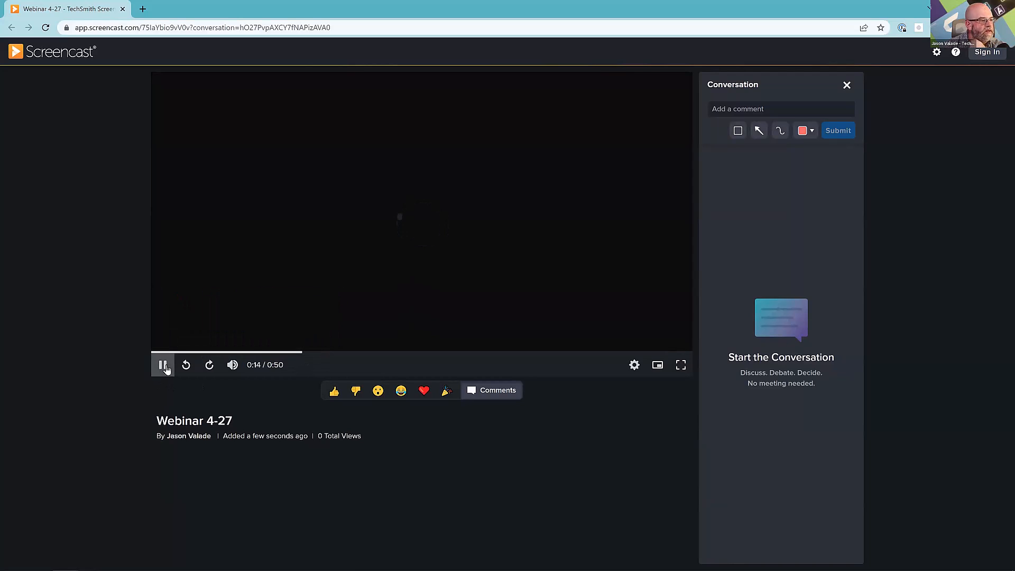
key("XF86AudioLowerVolume")
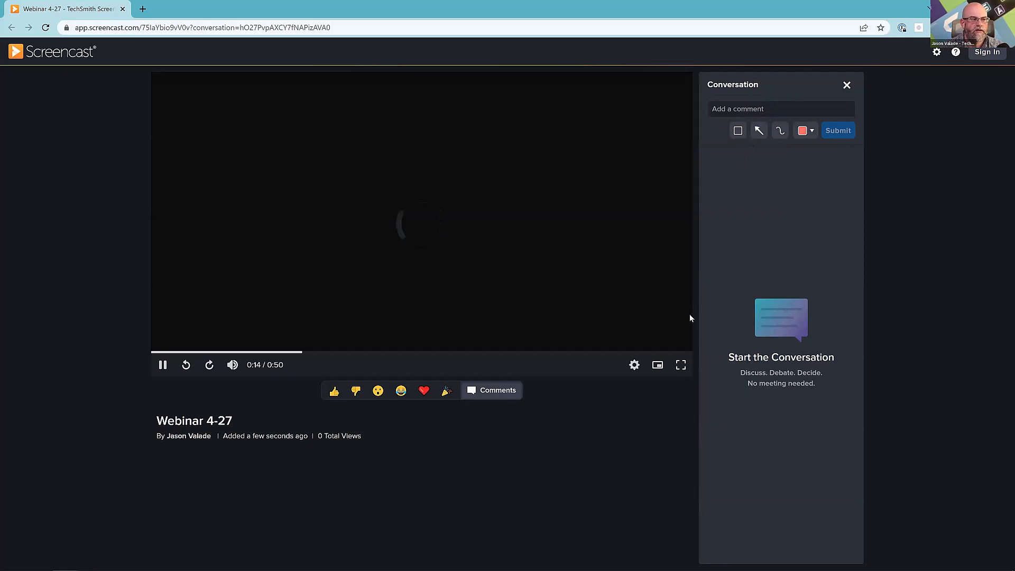
left_click(275, 352)
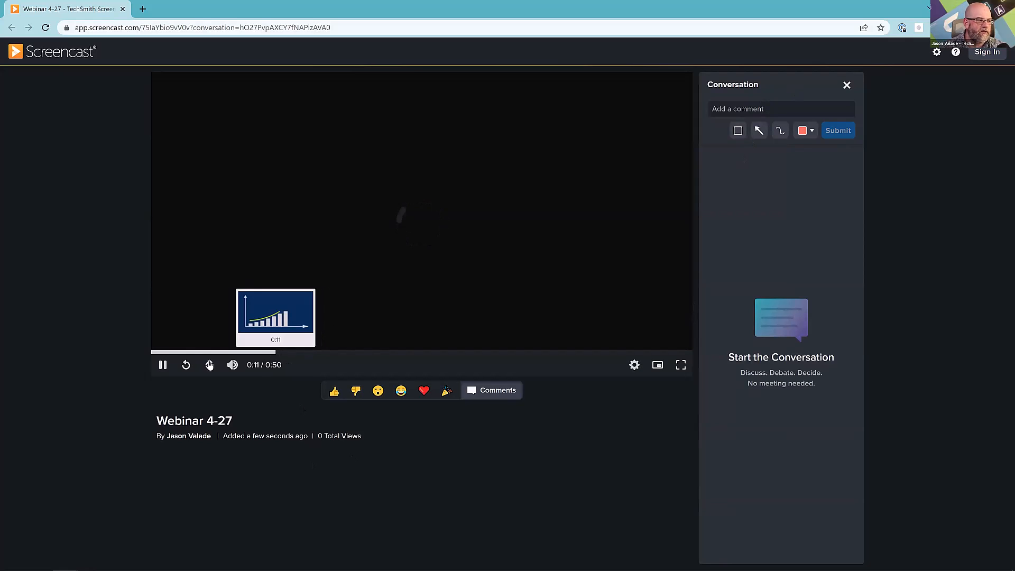
Reload the video page again and play the video's opening from the beginning, pausing it at about 0:04.
left_click(46, 28)
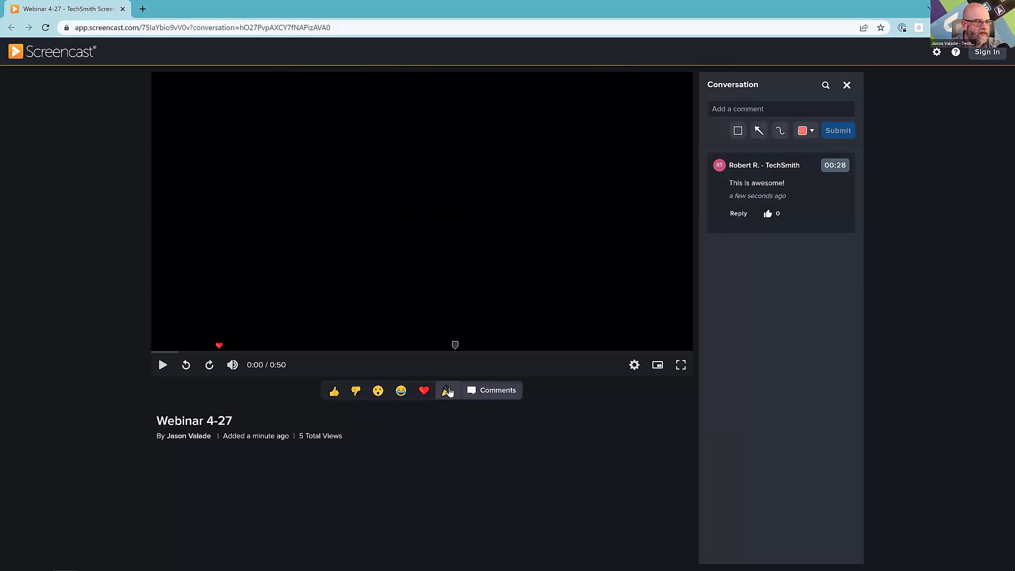
left_click(163, 364)
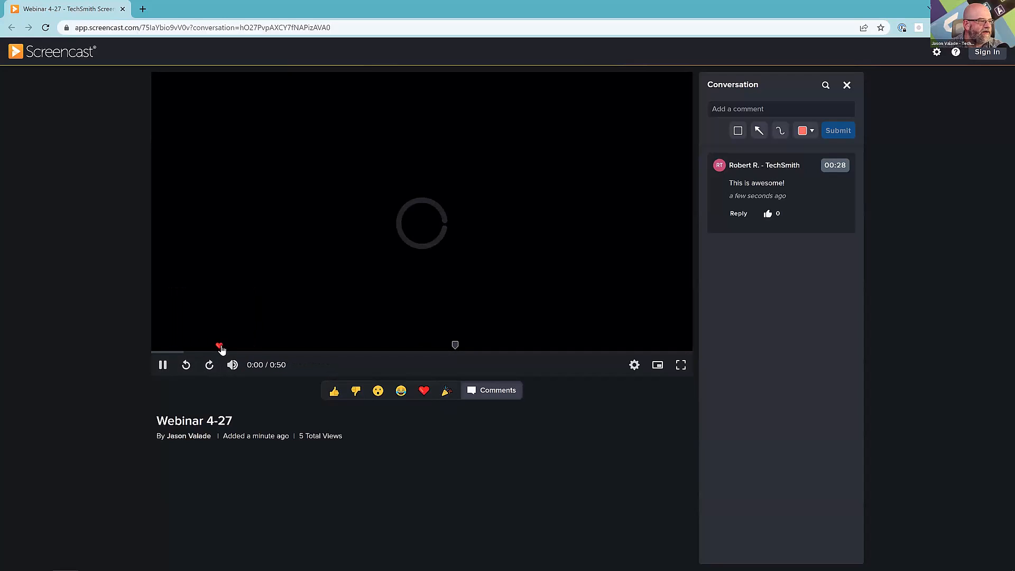
left_click(162, 365)
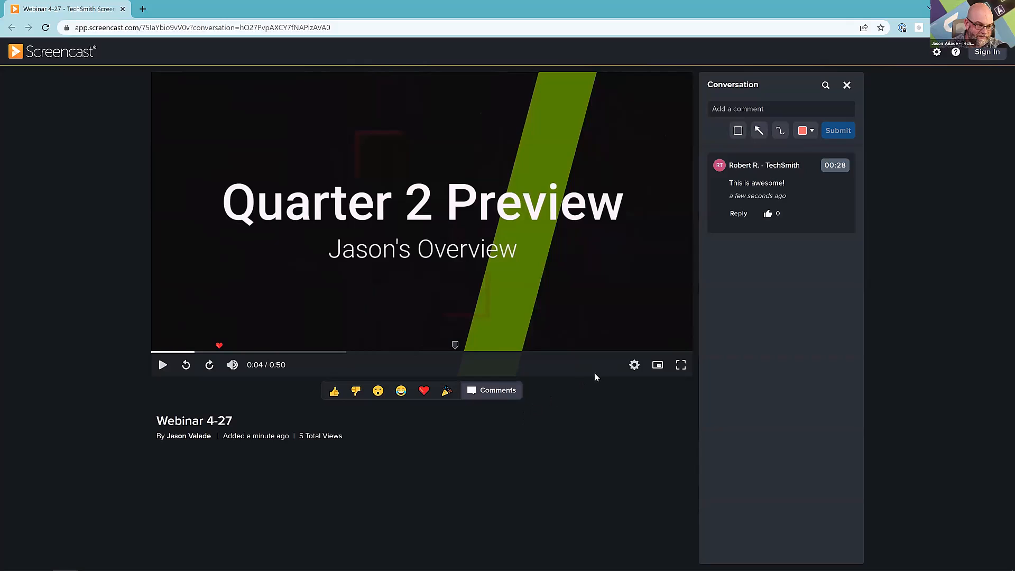
Sign in to Screencast and open the privacy settings of the Webinar 4-27 video.
left_click(987, 54)
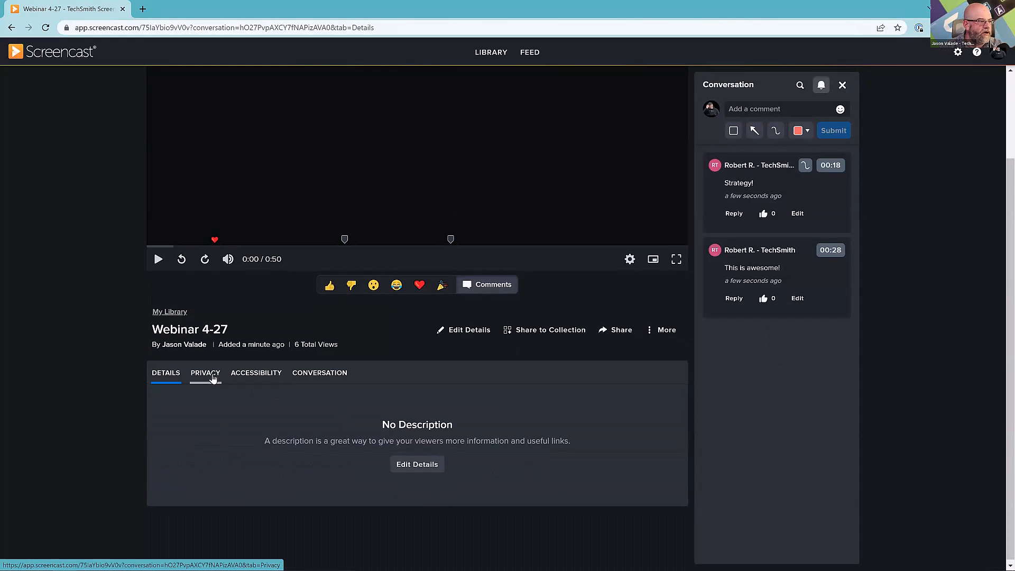
left_click(206, 375)
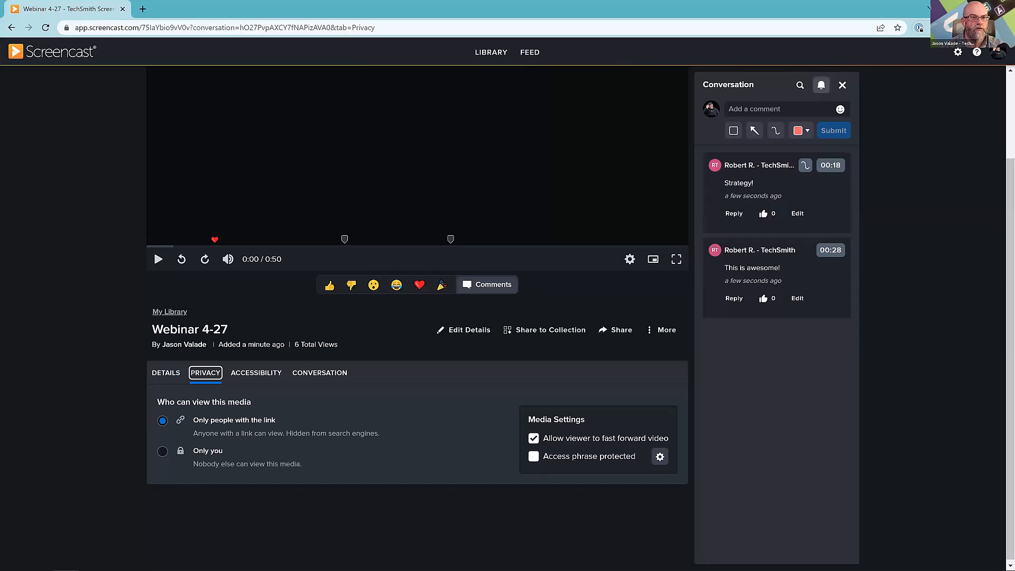
Return to Camtasia and move the timeline playhead to about 13 seconds.
left_click(954, 8)
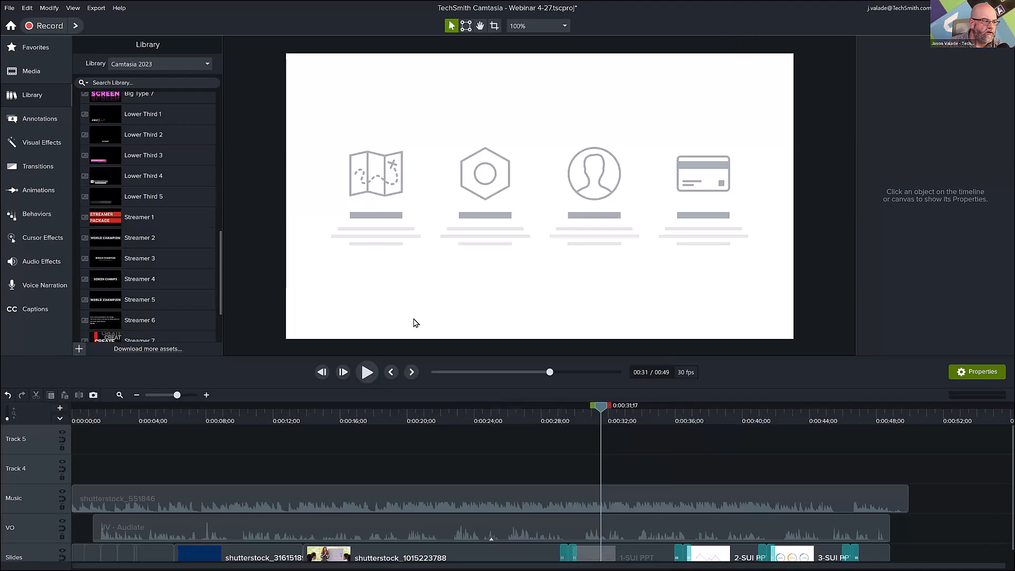
left_click(183, 417)
left_click_drag(183, 414, 298, 426)
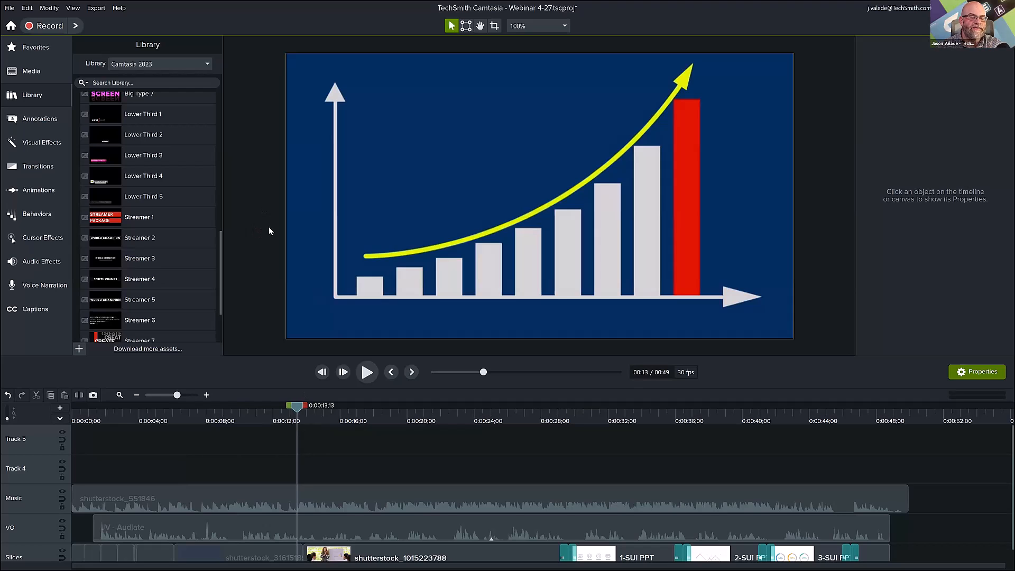
Open the online video tutorials from Camtasia's help resources and skim the Learn the Basics section.
left_click(119, 8)
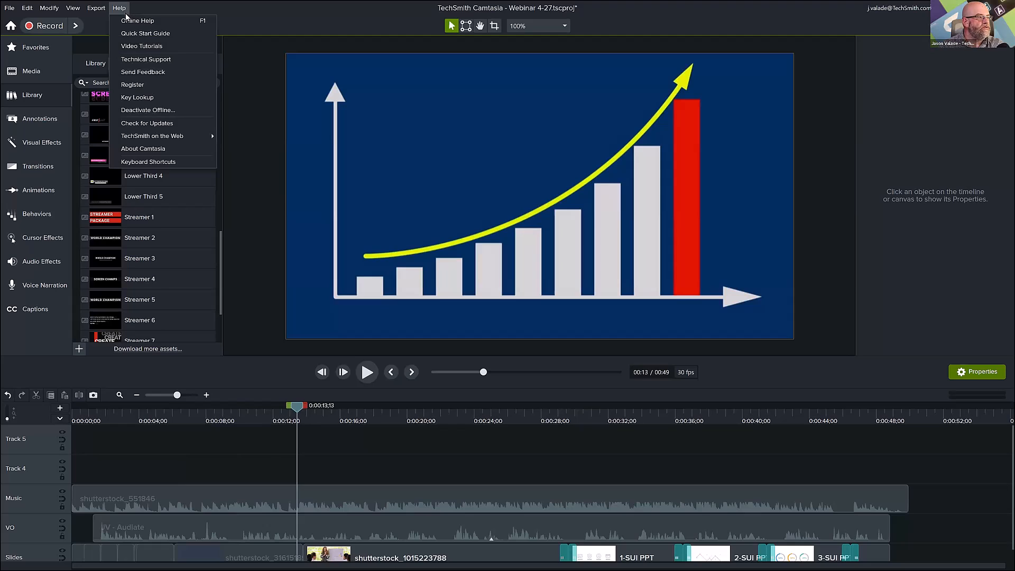
left_click(148, 49)
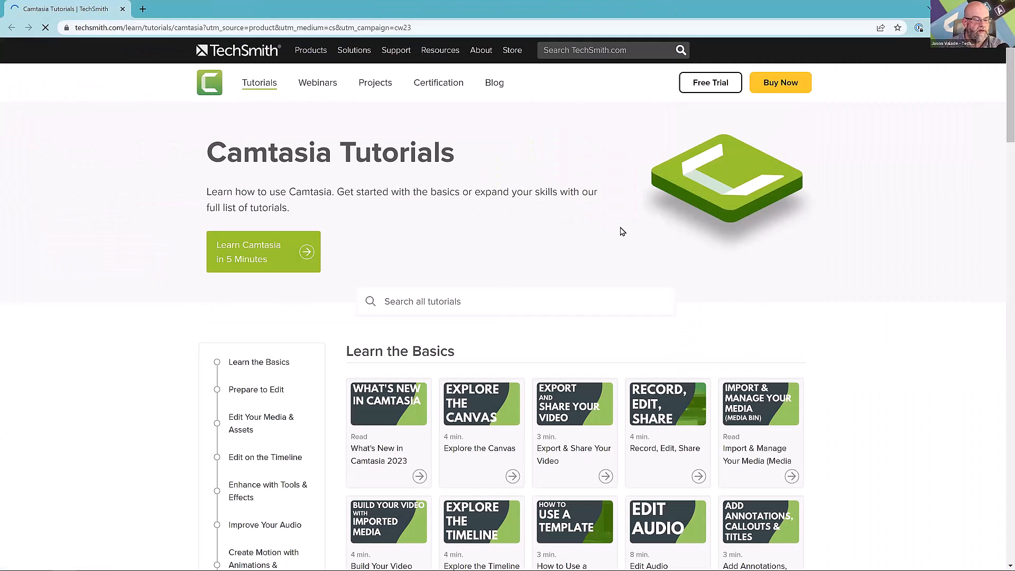
scroll(644, 333, "down", 2)
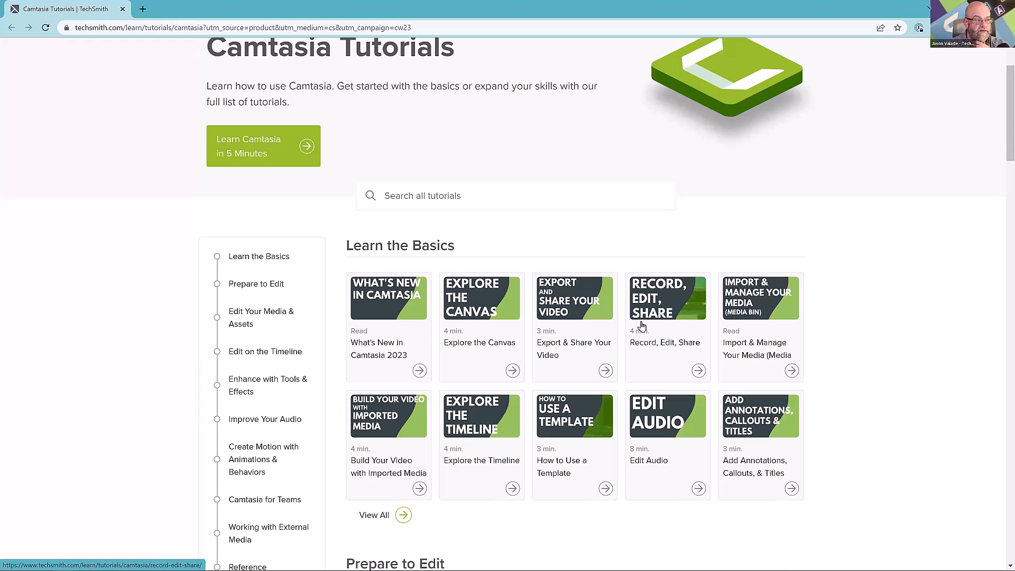
scroll(641, 324, "up", 2)
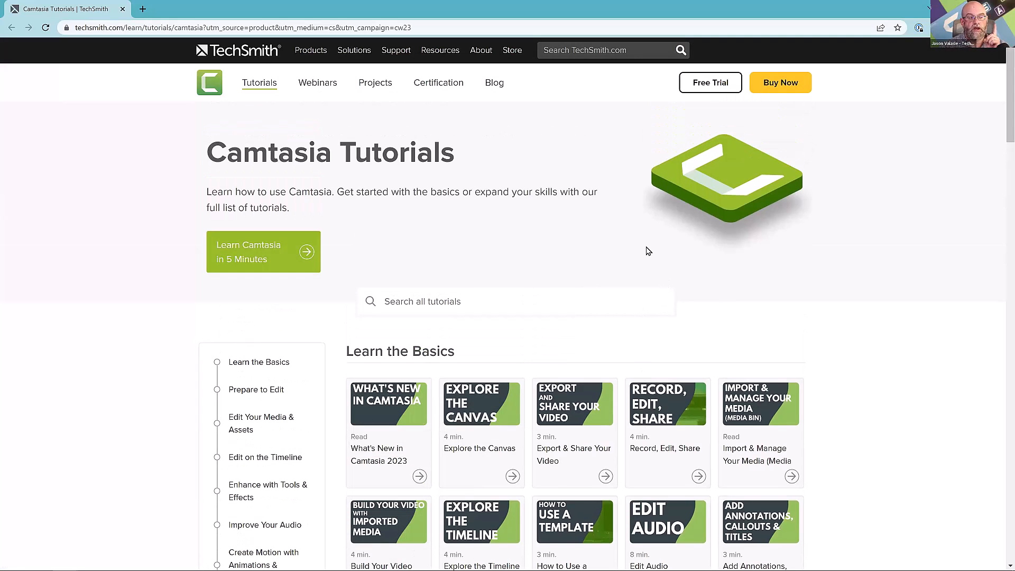
Open the Projects page of the TechSmith website and look through the follow-along projects.
left_click(386, 86)
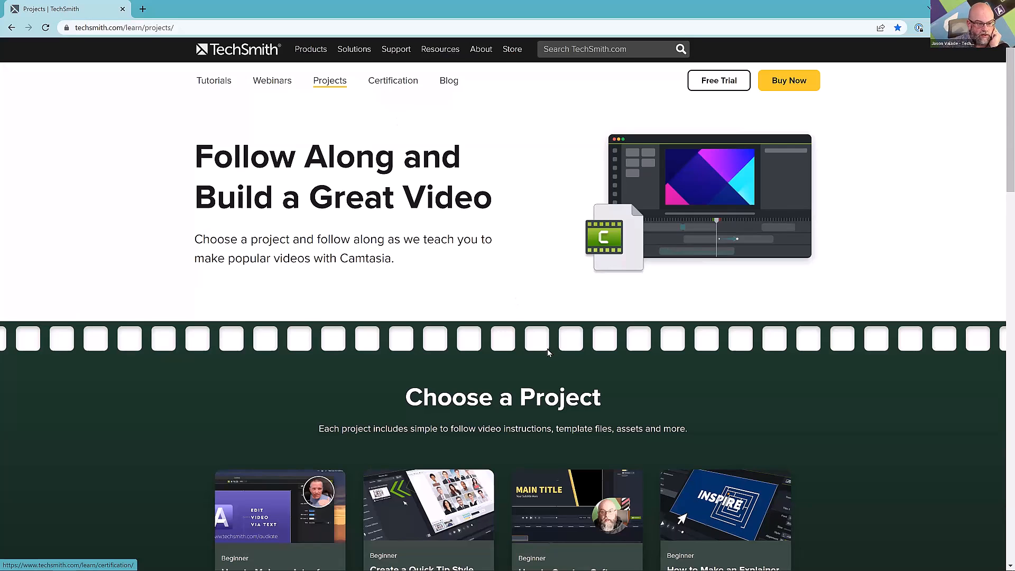
scroll(550, 351, "down", 5)
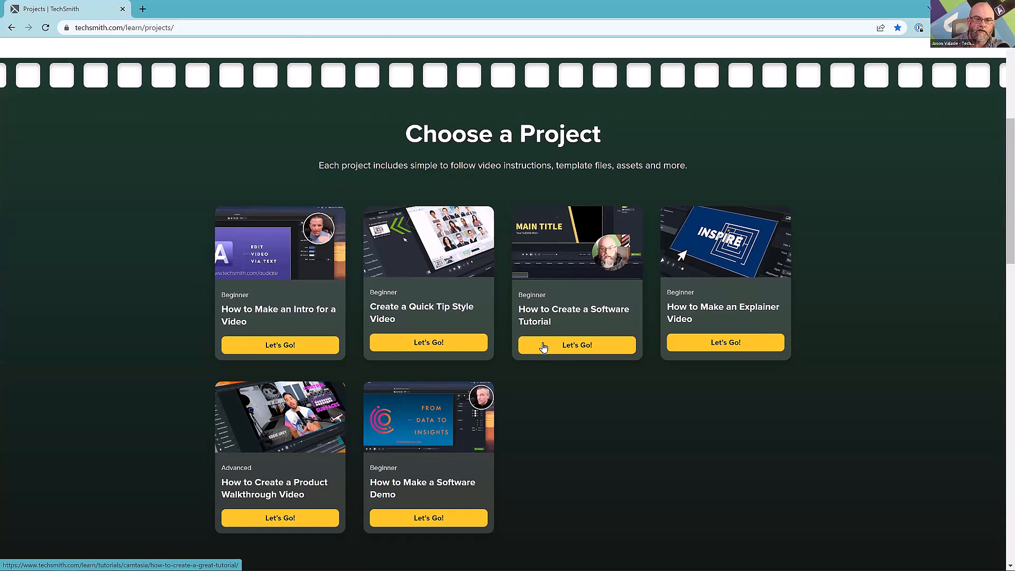
scroll(541, 345, "up", 2)
scroll(540, 344, "up", 5)
Open the Free Webinars page and look through the upcoming sessions.
left_click(258, 89)
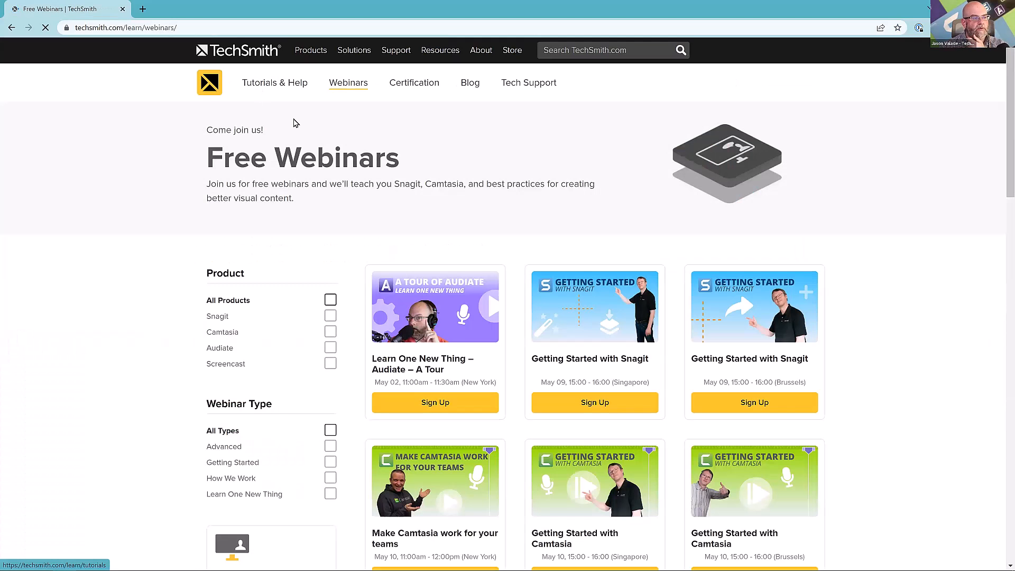
scroll(695, 205, "down", 1)
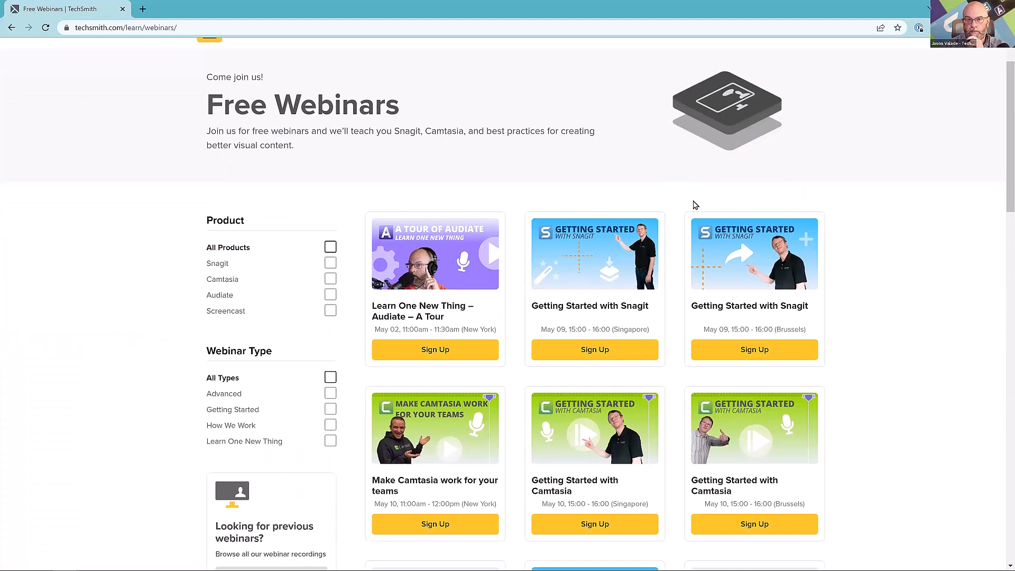
scroll(581, 254, "down", 1)
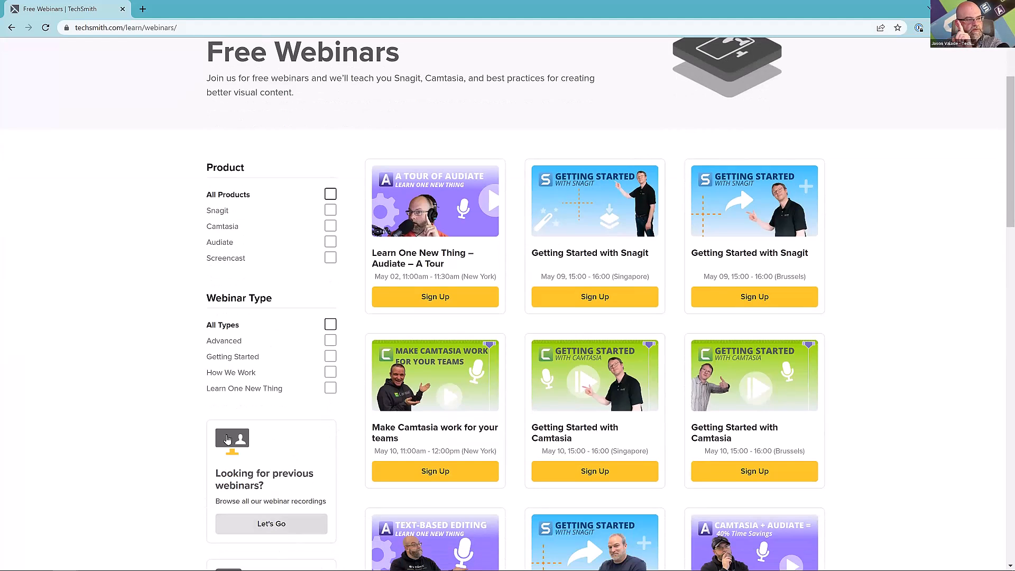
Open the recordings of previous webinars, highlight the page's web address and look over the list.
left_click(243, 527)
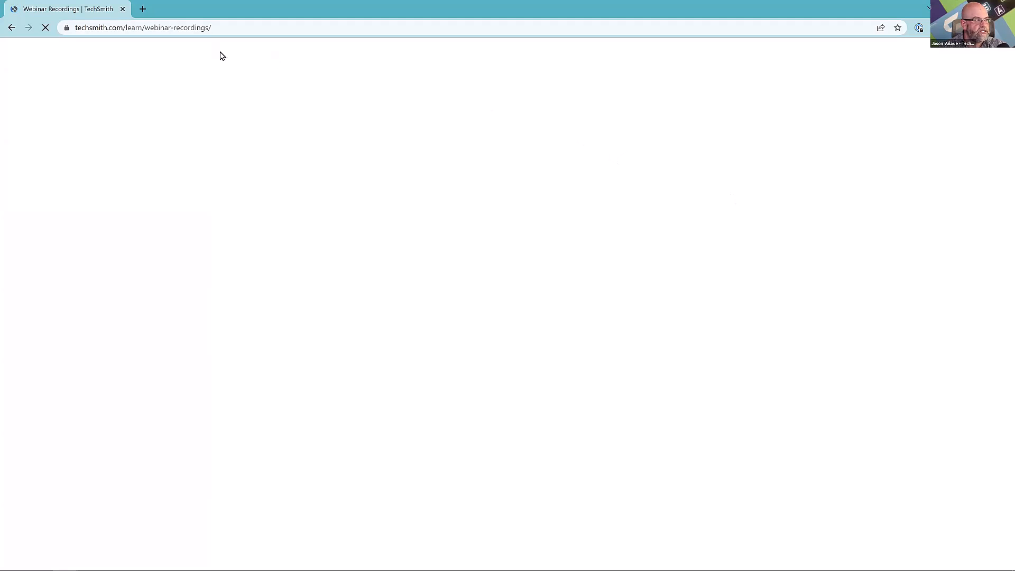
left_click(211, 29)
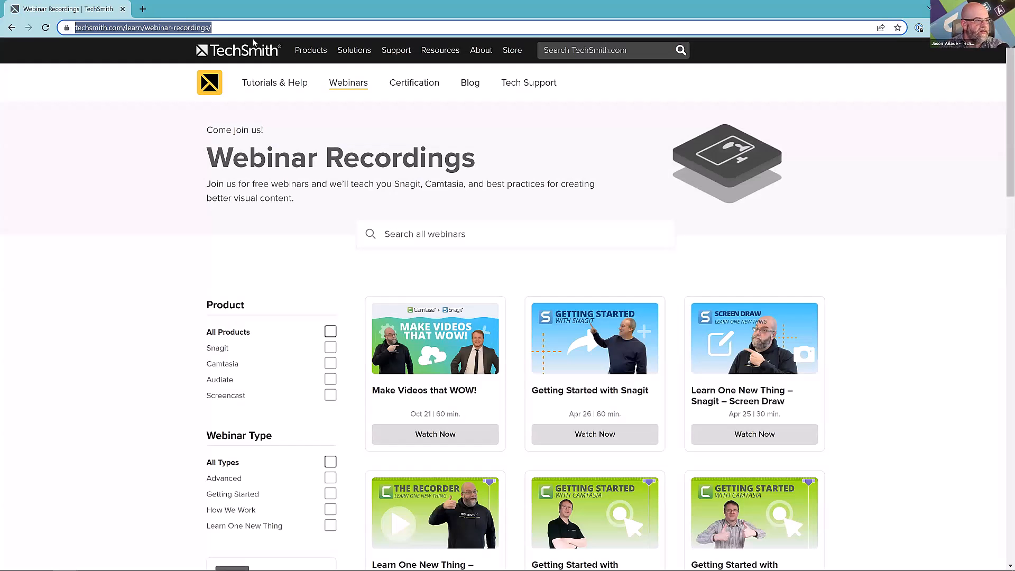
left_click(182, 280)
scroll(185, 288, "down", 2)
scroll(185, 288, "down", 1)
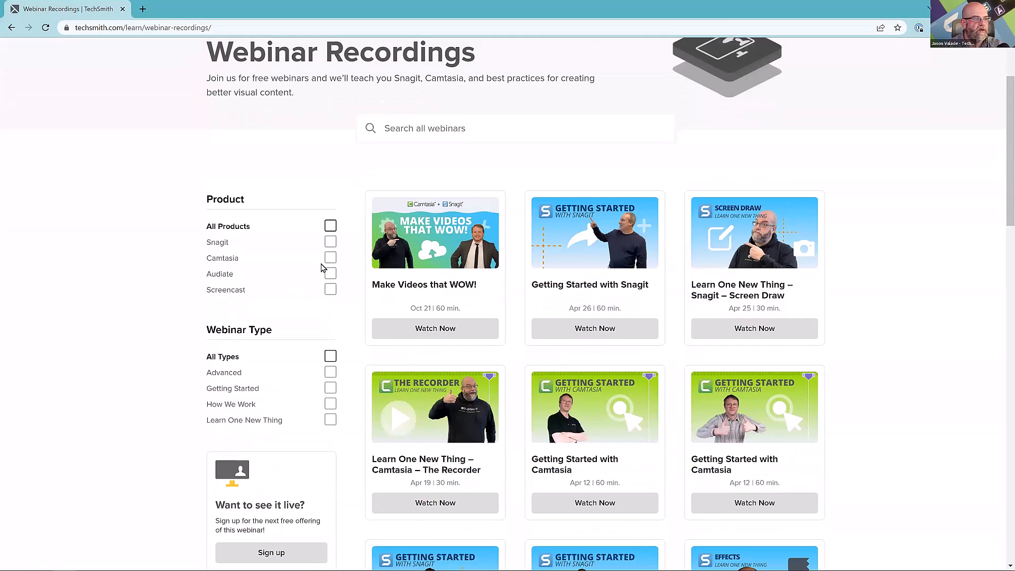
Filter the webinar recordings by product Camtasia and type Getting Started, browse them and return to Camtasia.
left_click(332, 259)
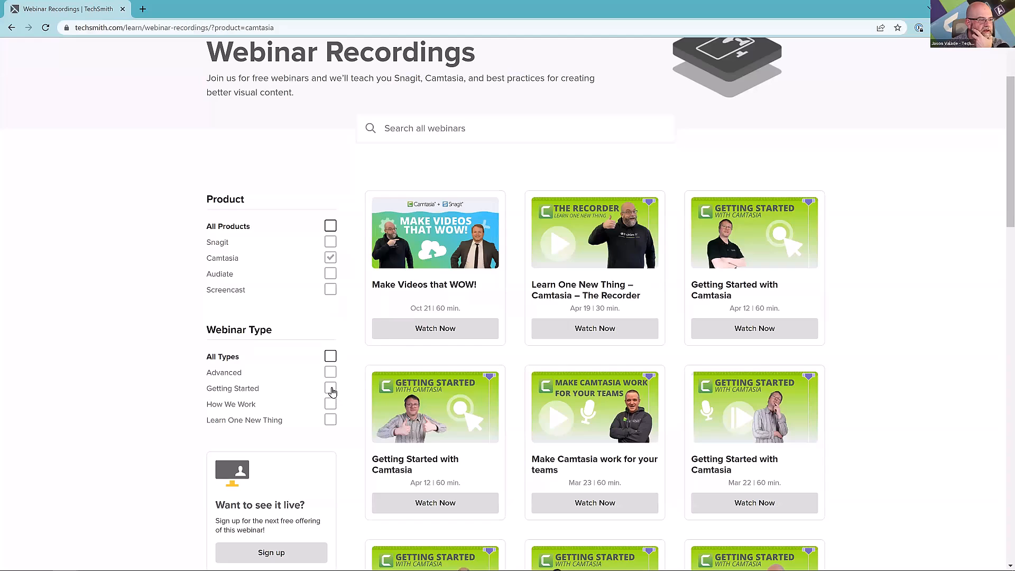
left_click(331, 389)
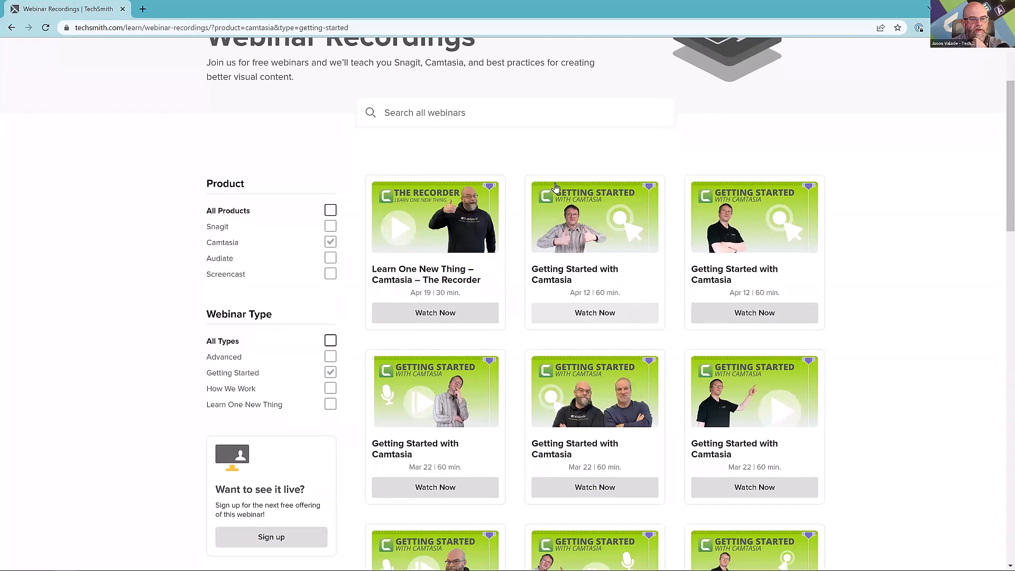
scroll(659, 157, "down", 2)
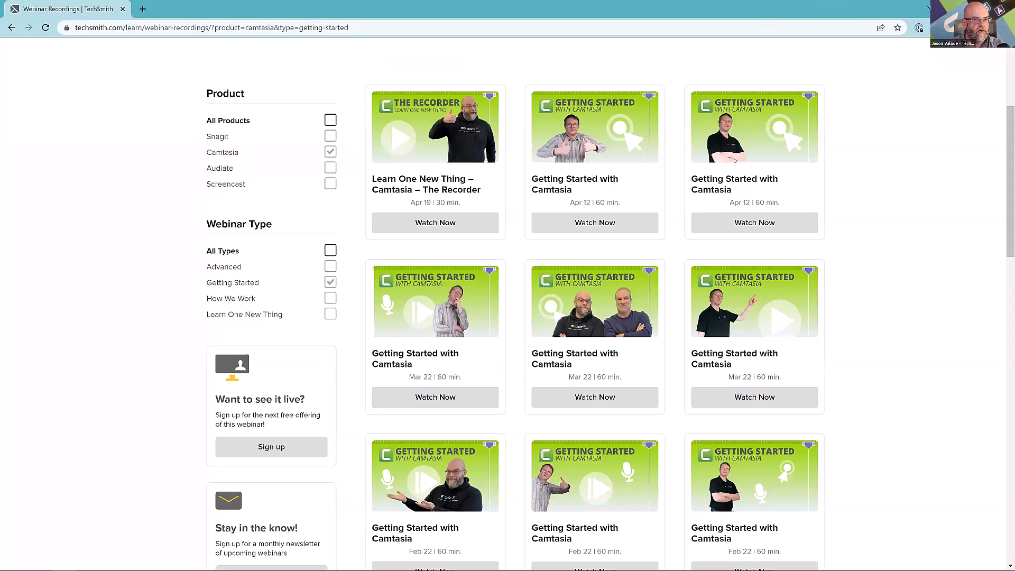
left_click(953, 8)
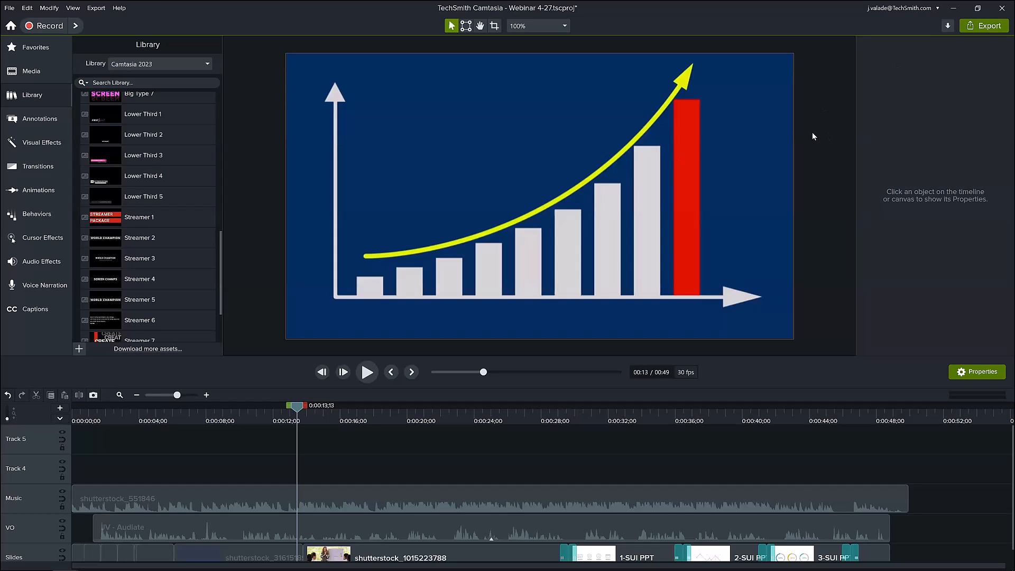
Switch to the Screencast page of the Webinar 4-27 video and like the clapping-hands comment at 00:00.
key("alt+Tab")
left_click(570, 93)
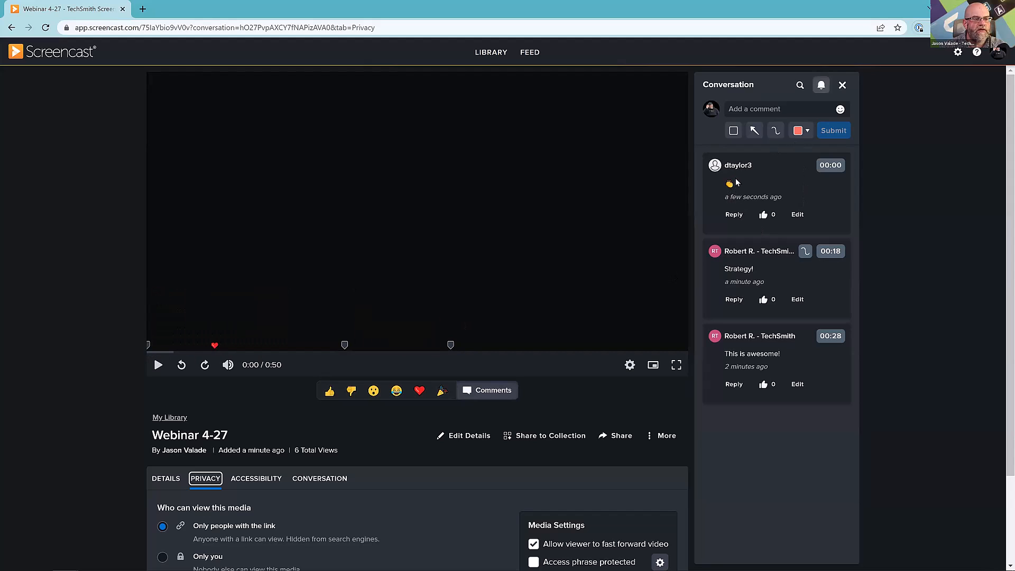
left_click(763, 215)
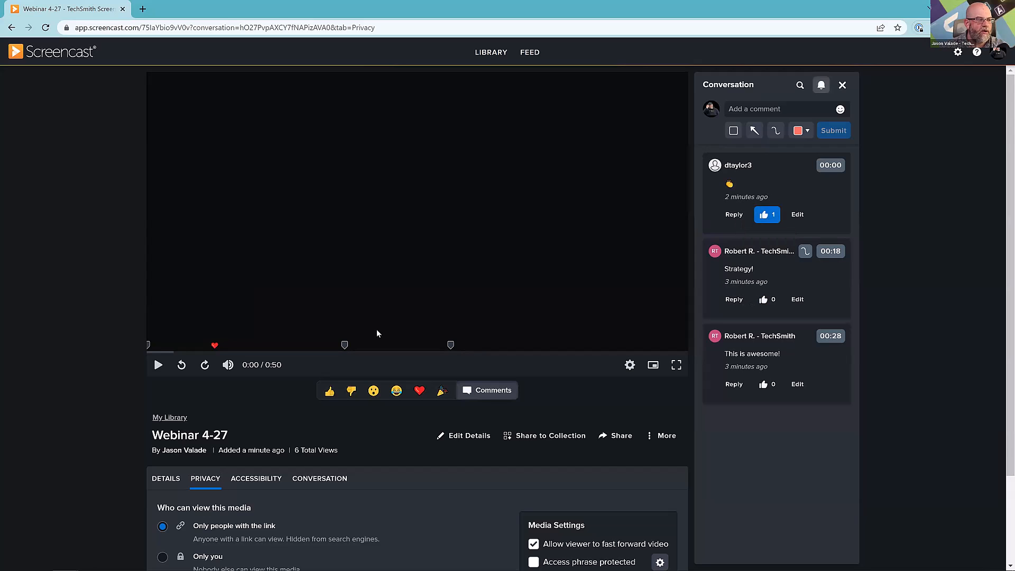
Open the "Strategy!" comment at 00:18, reply "Thanks!" to it and show its drawing on the video.
left_click(346, 344)
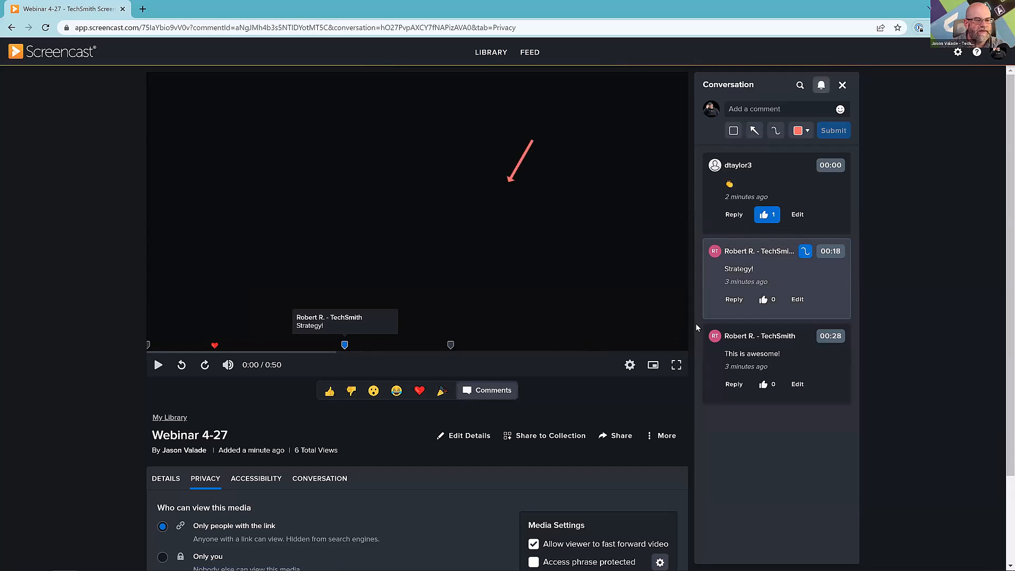
left_click(734, 300)
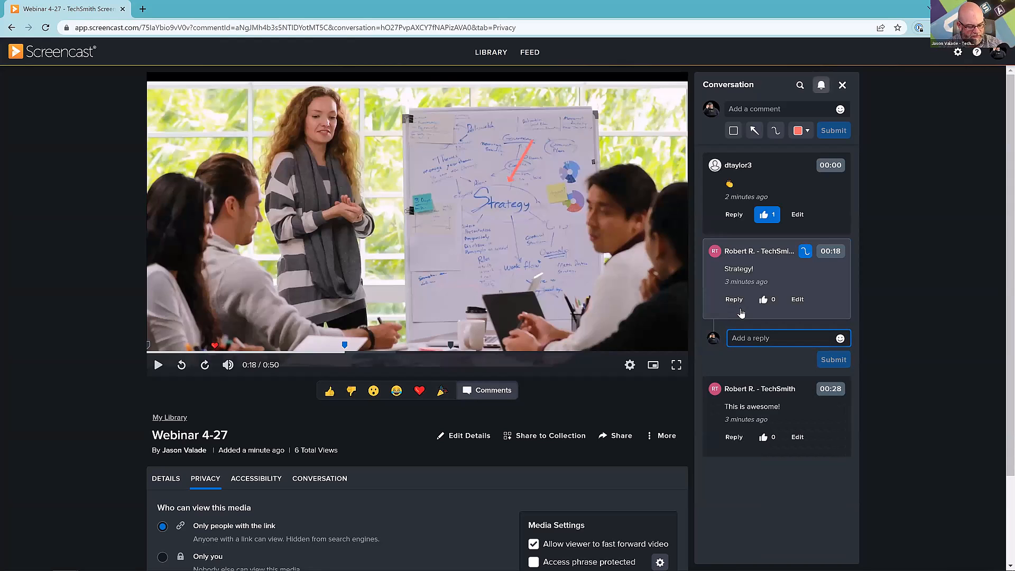
type("Thanks!")
key("Return")
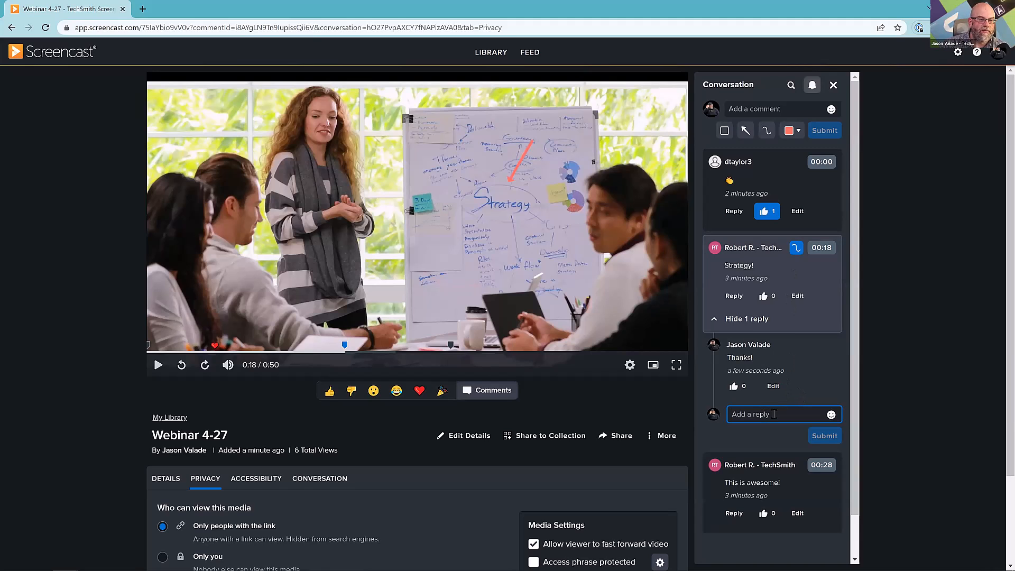
left_click(797, 248)
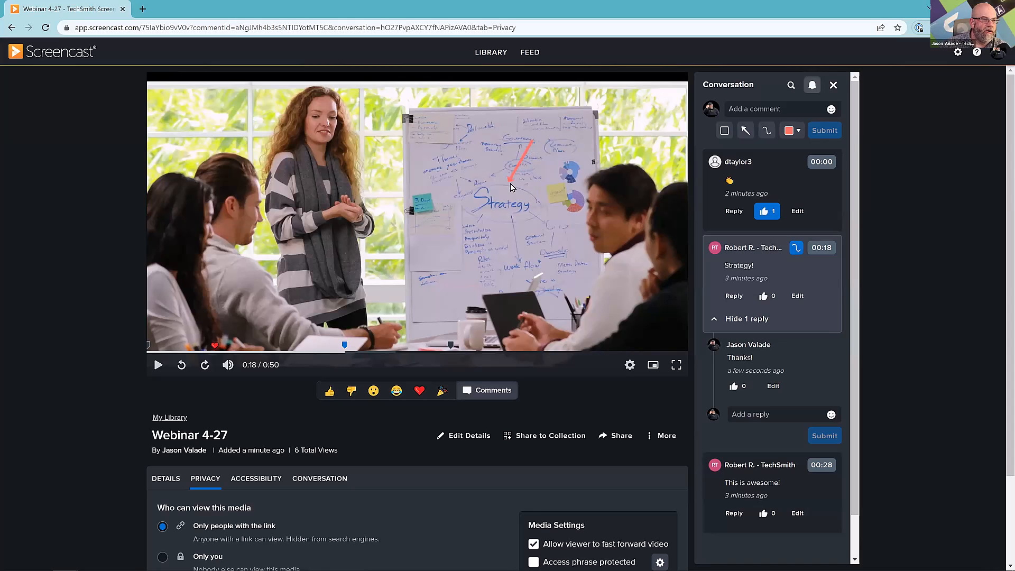
Move the Webinar 4-27 video to 0:15 and draw a red rectangle annotation around the laptop on the table.
left_click(305, 352)
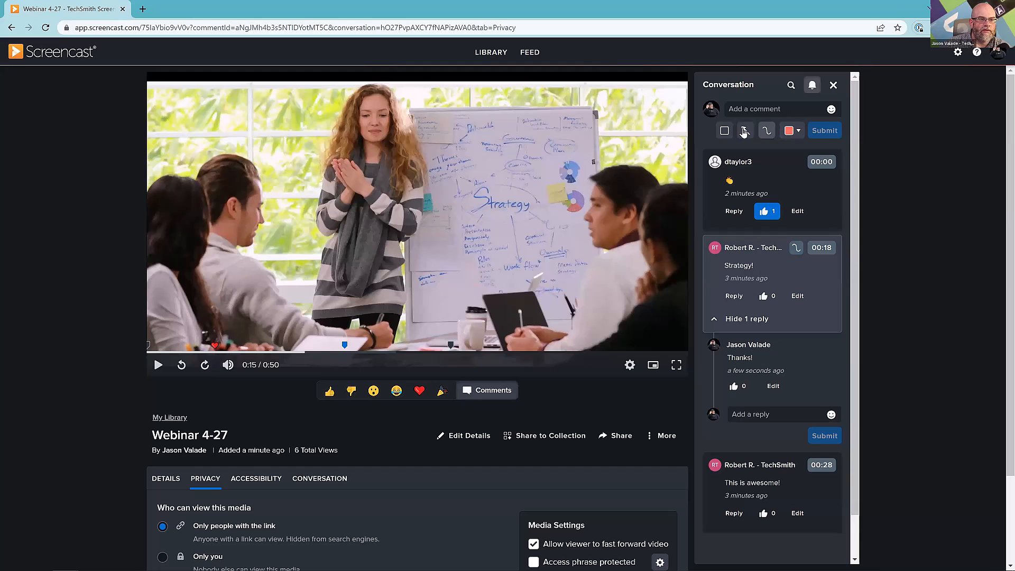
left_click(726, 131)
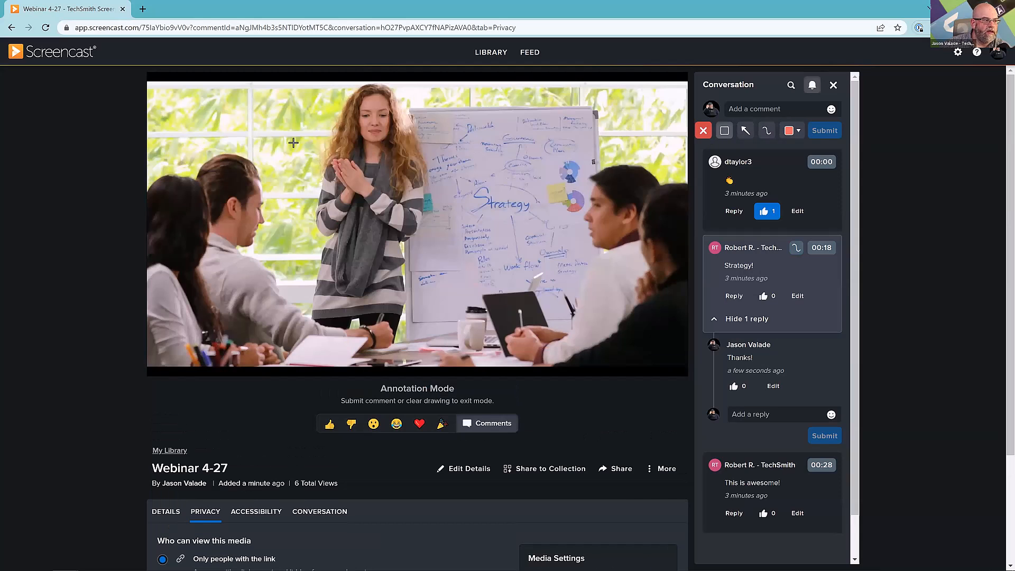
left_click_drag(459, 258, 538, 335)
left_click_drag(581, 361, 585, 362)
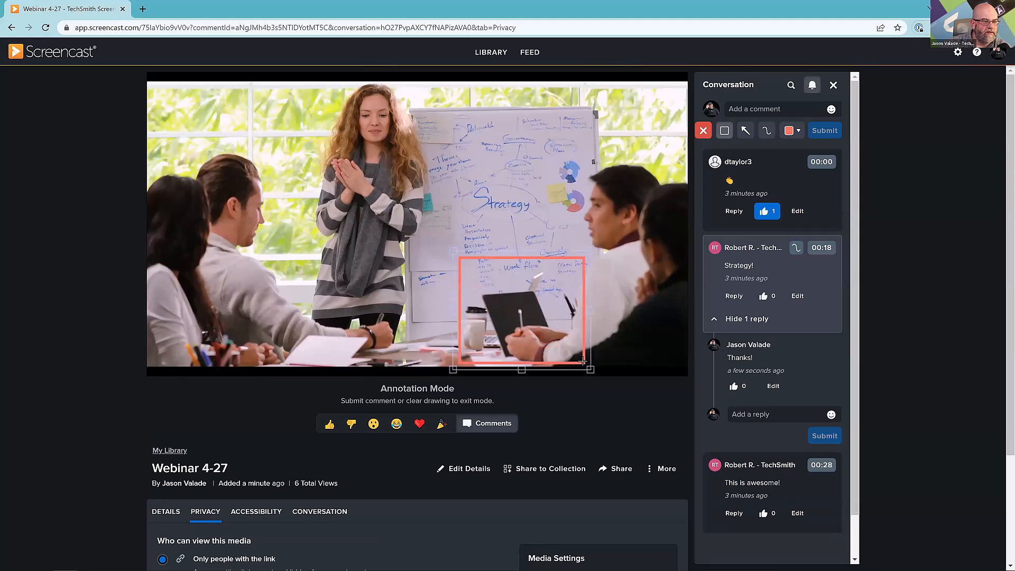
Submit the comment "Not an approved laptop" with the rectangle annotation and look over the video page.
left_click(768, 103)
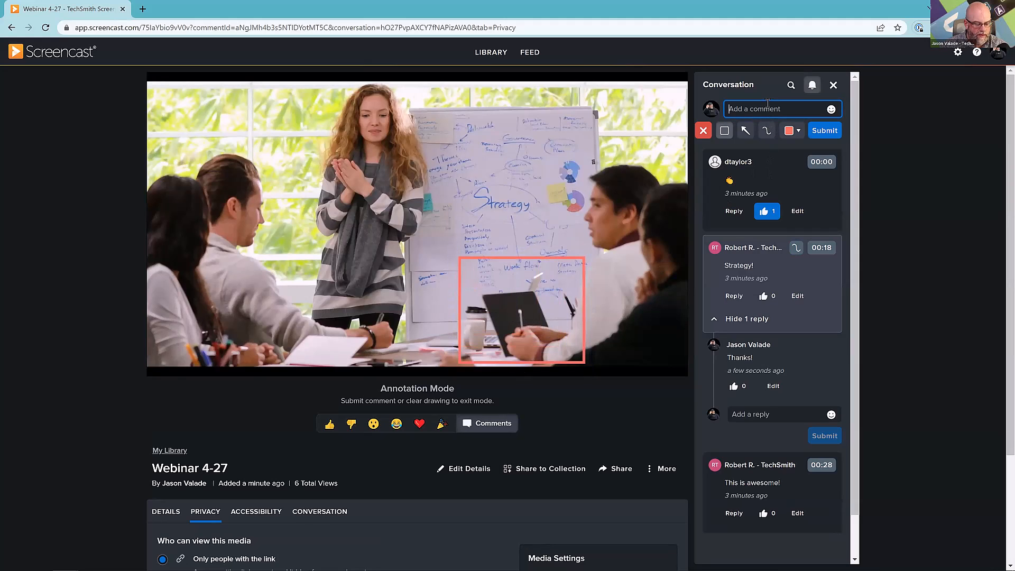
type("Not an ")
type("apple laptop!")
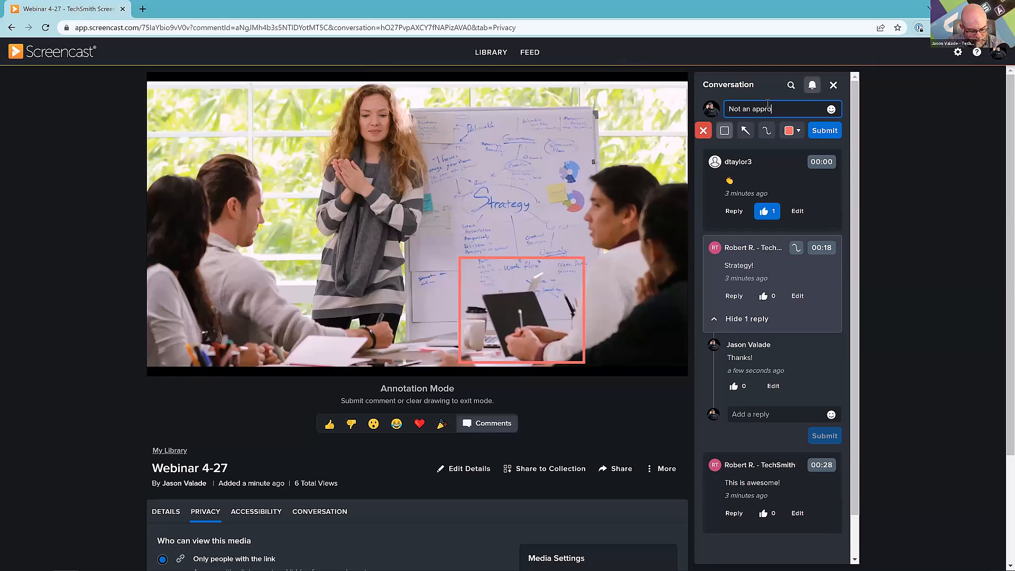
key("Return")
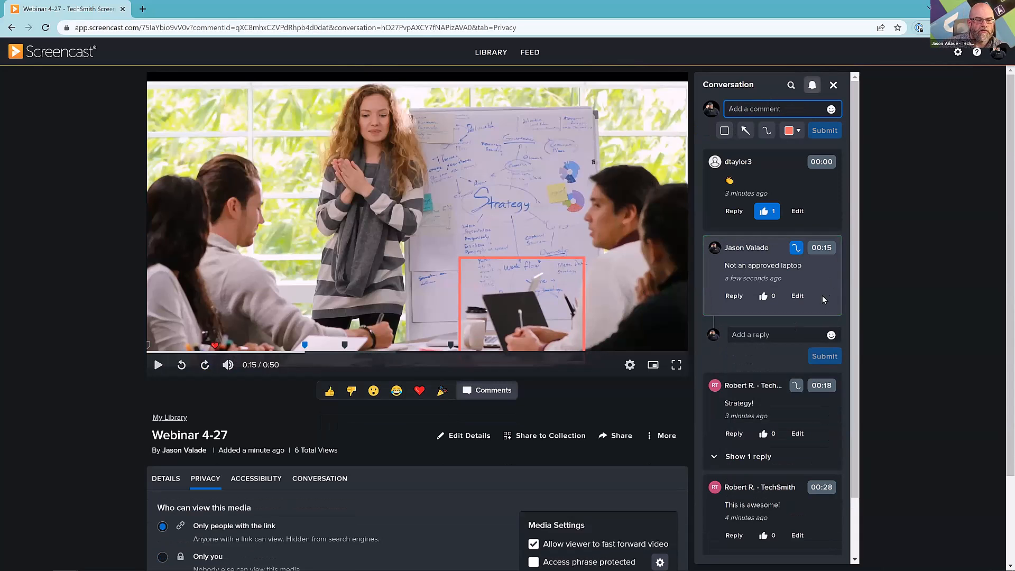
scroll(823, 293, "down", 2)
scroll(823, 293, "up", 1)
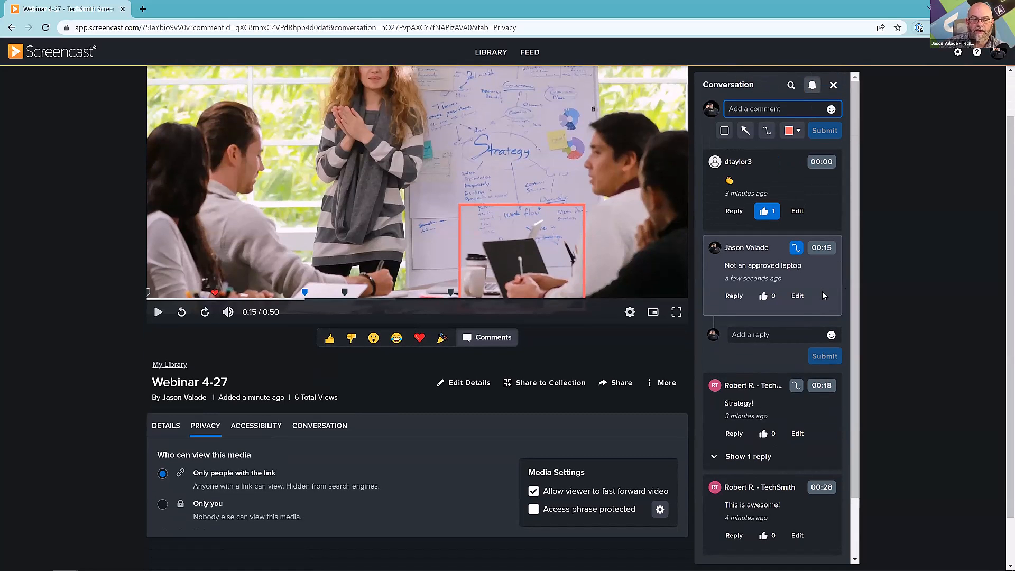
scroll(863, 275, "up", 1)
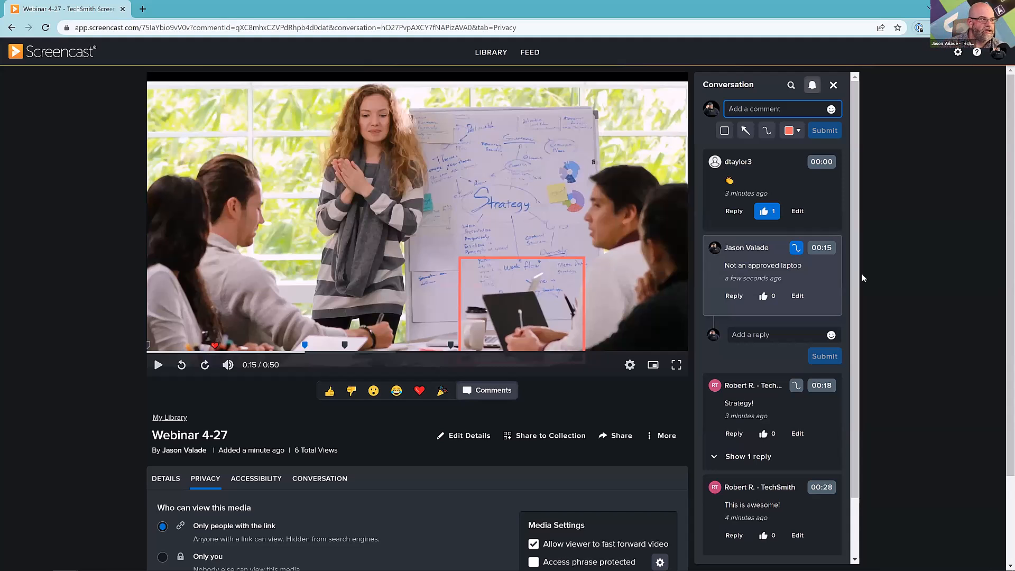
Switch to the Camtasia project and preview points along the timeline, ending with the playhead at about 0:42.
key("super+Tab")
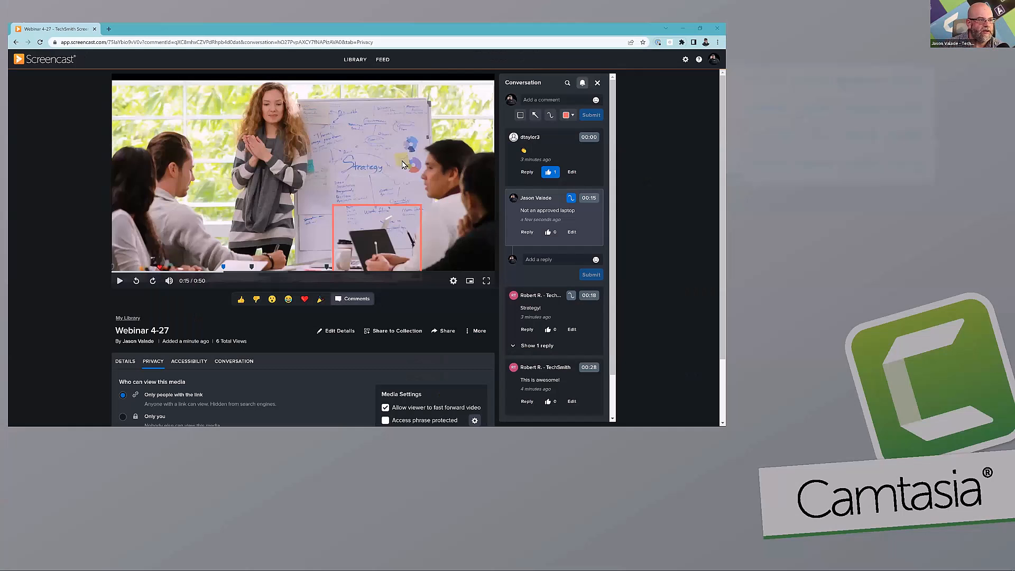
left_click(603, 109)
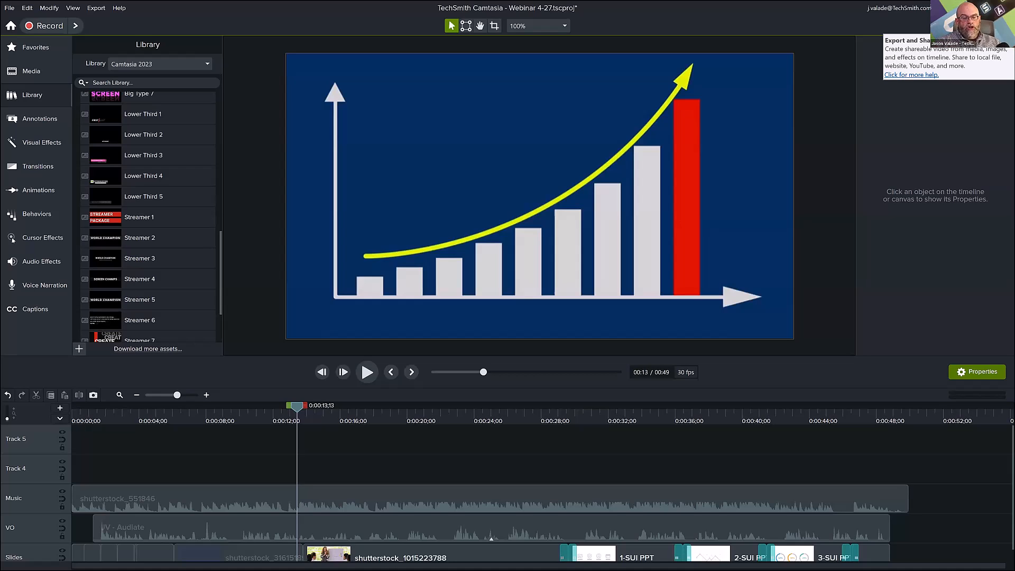
left_click(428, 418)
left_click(632, 418)
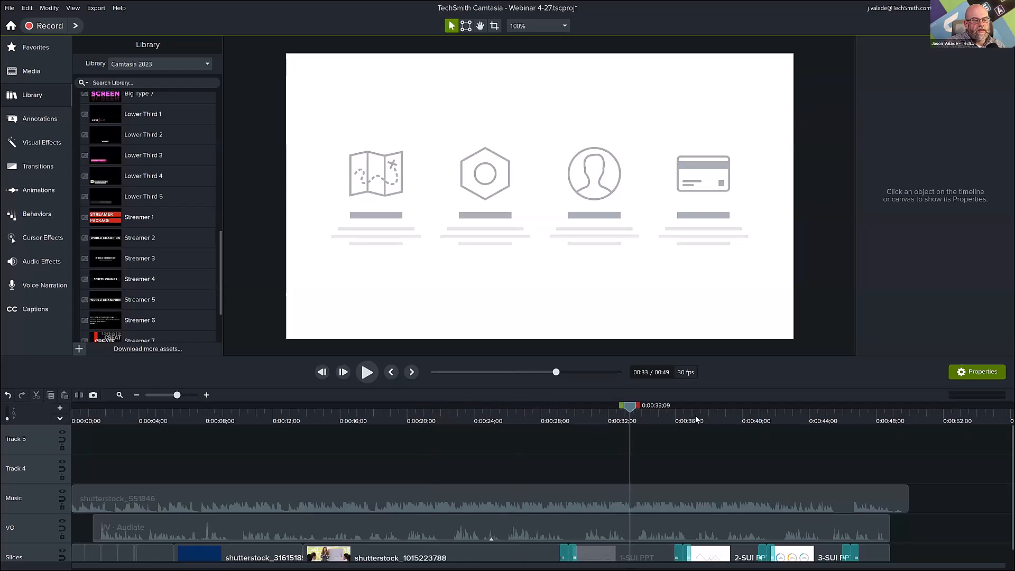
left_click(779, 419)
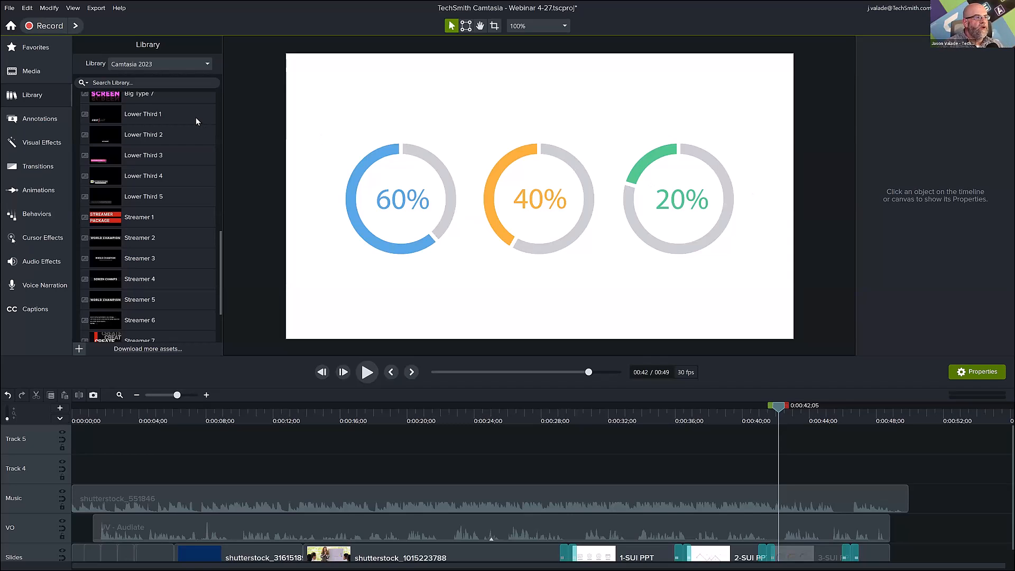
Look through the Camtasia 2023 library's Titles, Icons & Glyphs, Hand Drawn and Dynamic Backgrounds folders.
left_click(183, 65)
left_click(154, 87)
scroll(106, 159, "up", 10)
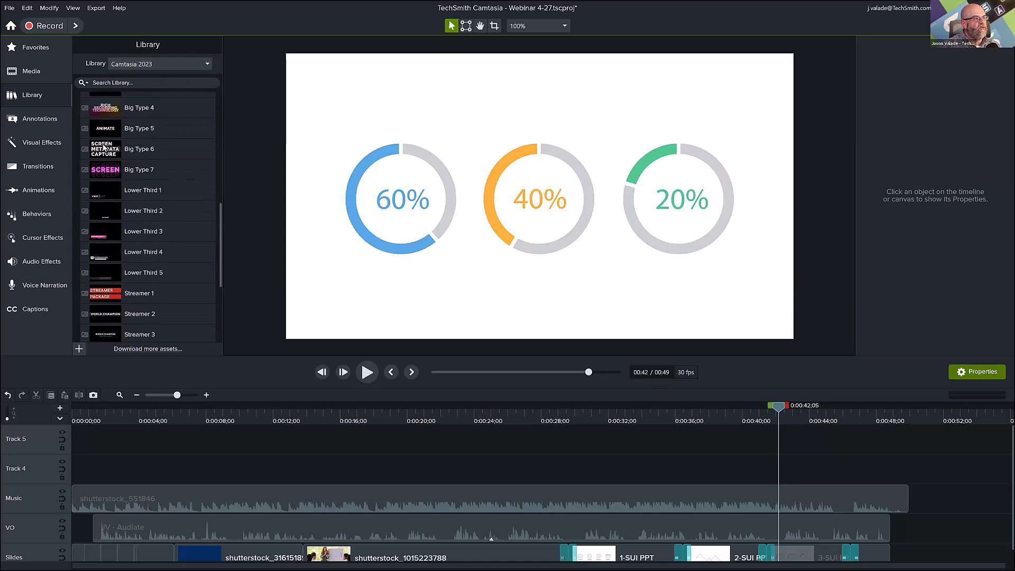
scroll(103, 165, "down", 3)
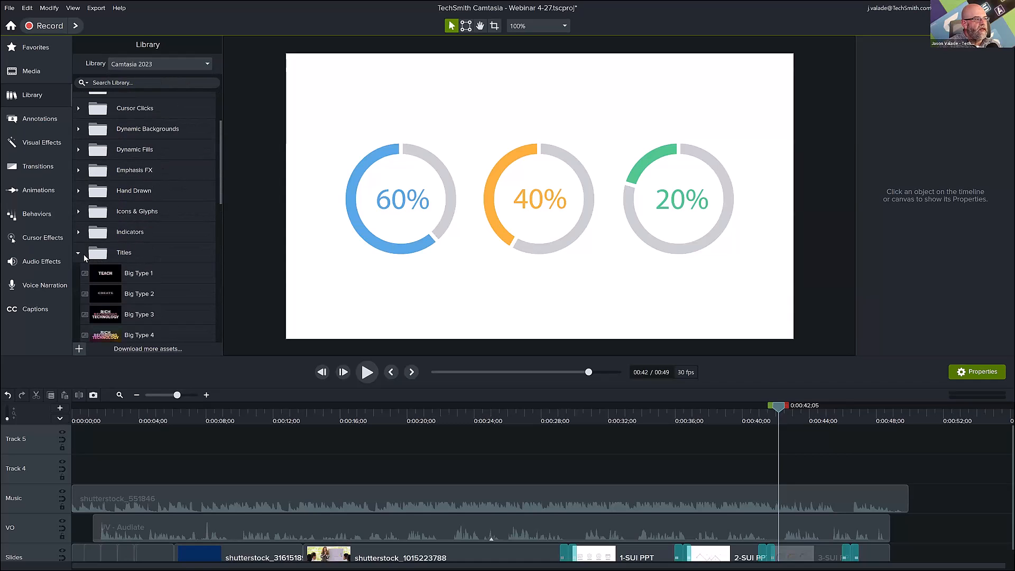
left_click(79, 251)
left_click(78, 250)
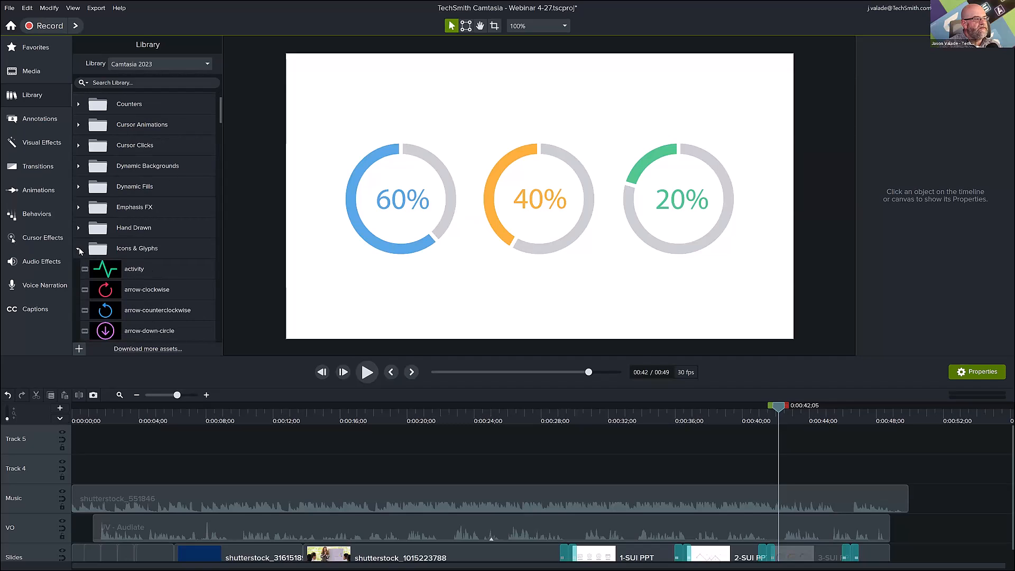
scroll(81, 245, "down", 1)
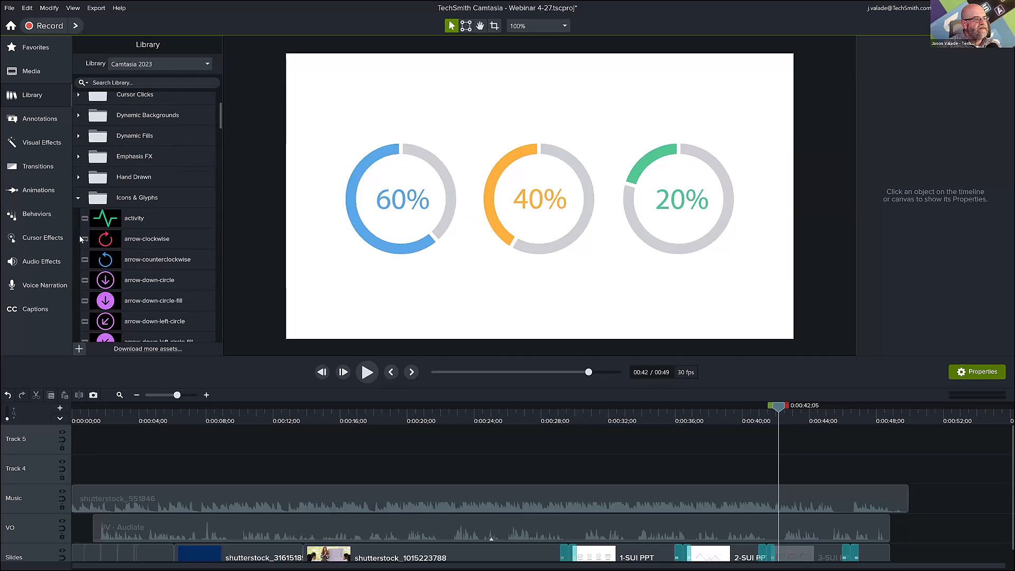
left_click(77, 179)
scroll(77, 175, "up", 2)
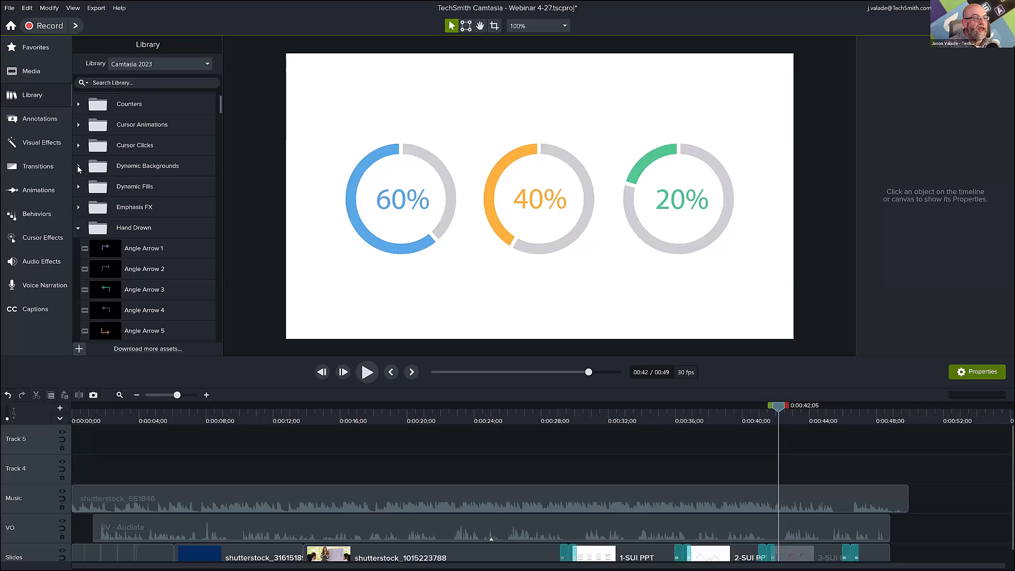
left_click(78, 167)
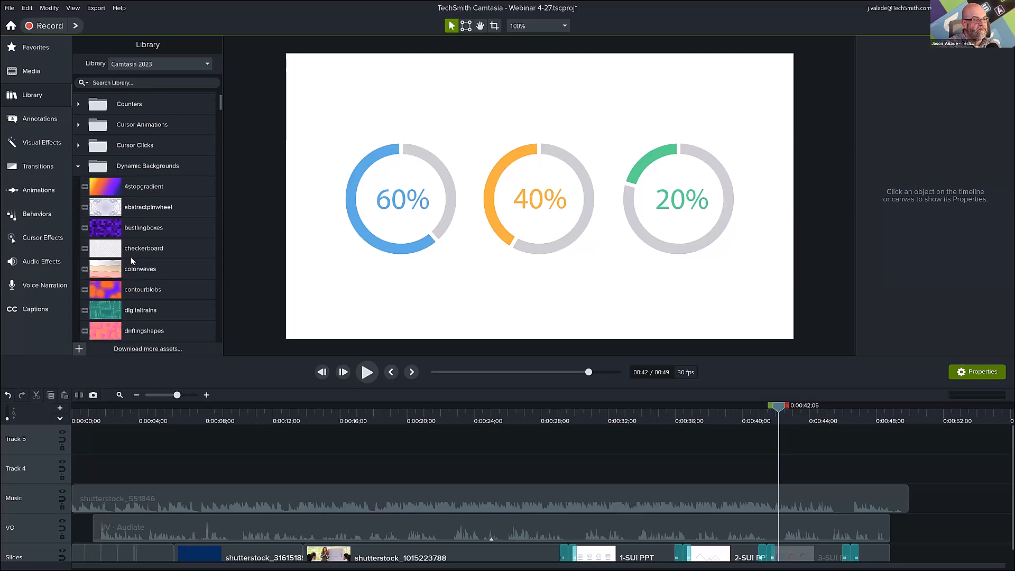
scroll(203, 271, "up", 2)
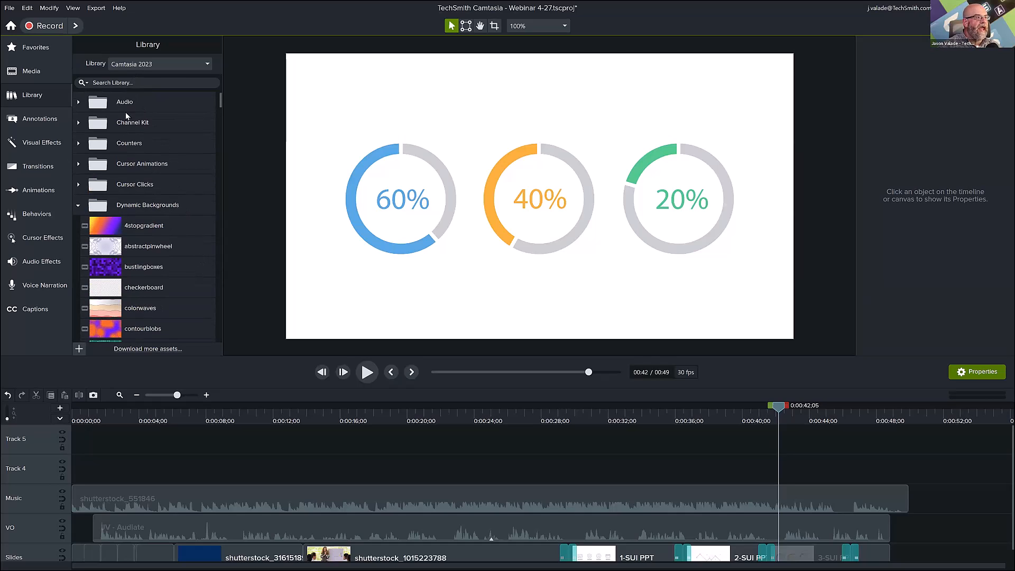
left_click(78, 205)
Open the TechSmith Assets site from the library and filter the customizable Titles to Starter assets only.
left_click(149, 350)
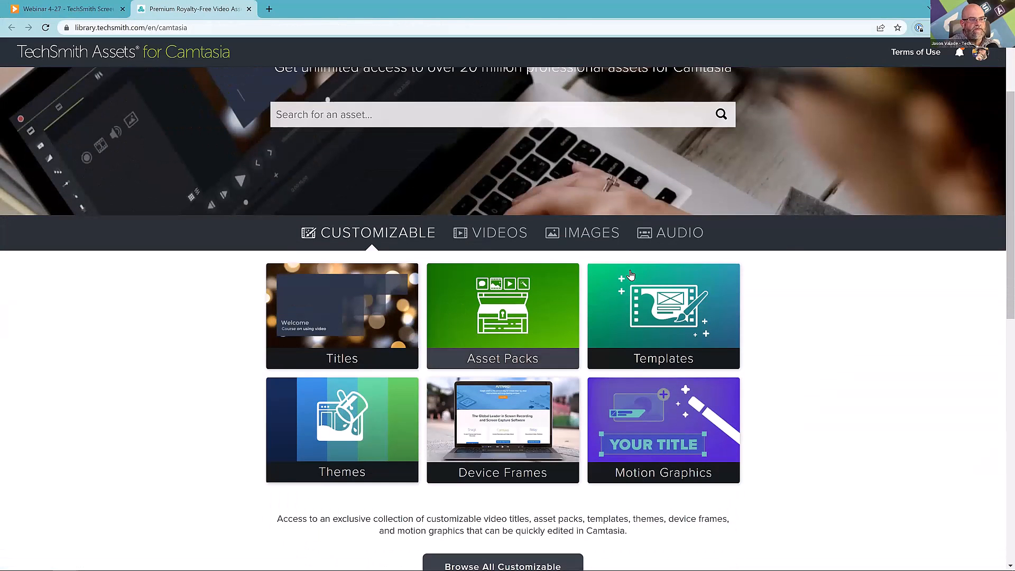
left_click(370, 301)
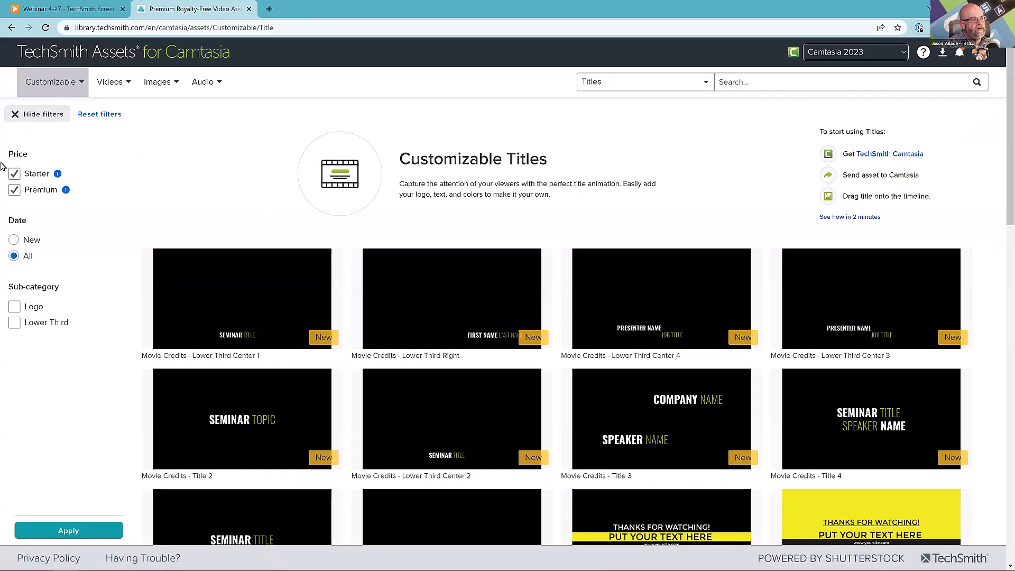
left_click(14, 191)
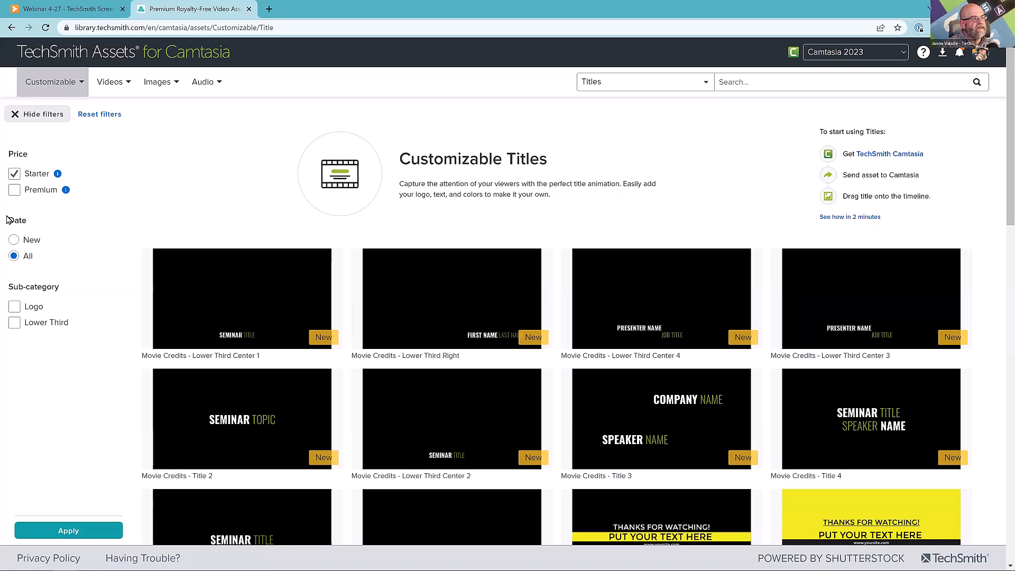
scroll(58, 370, "down", 2)
left_click(63, 533)
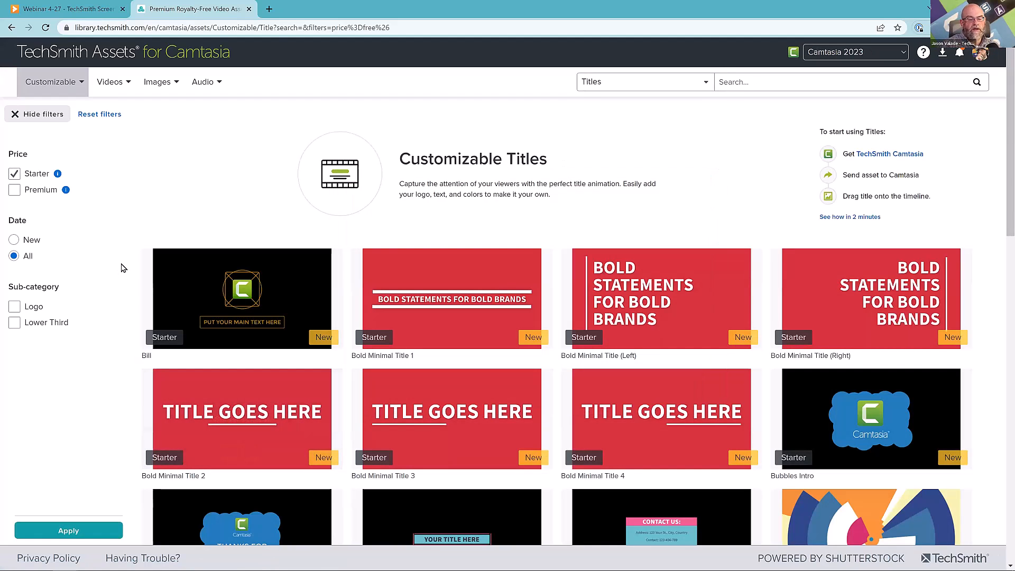
Browse the Starter titles and send Bold Minimal Title 1 to Camtasia.
scroll(123, 270, "down", 3)
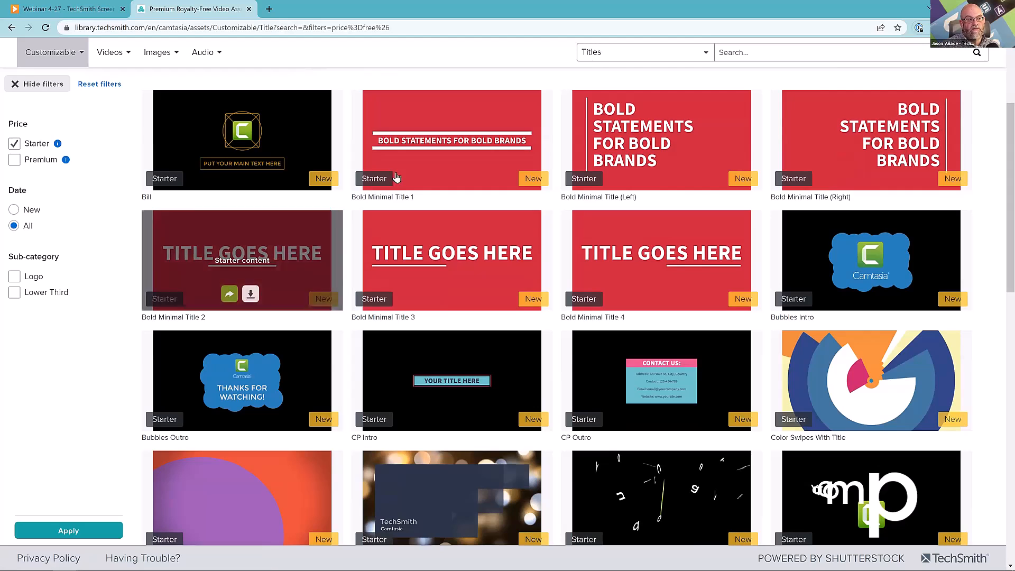
mouse_move(462, 160)
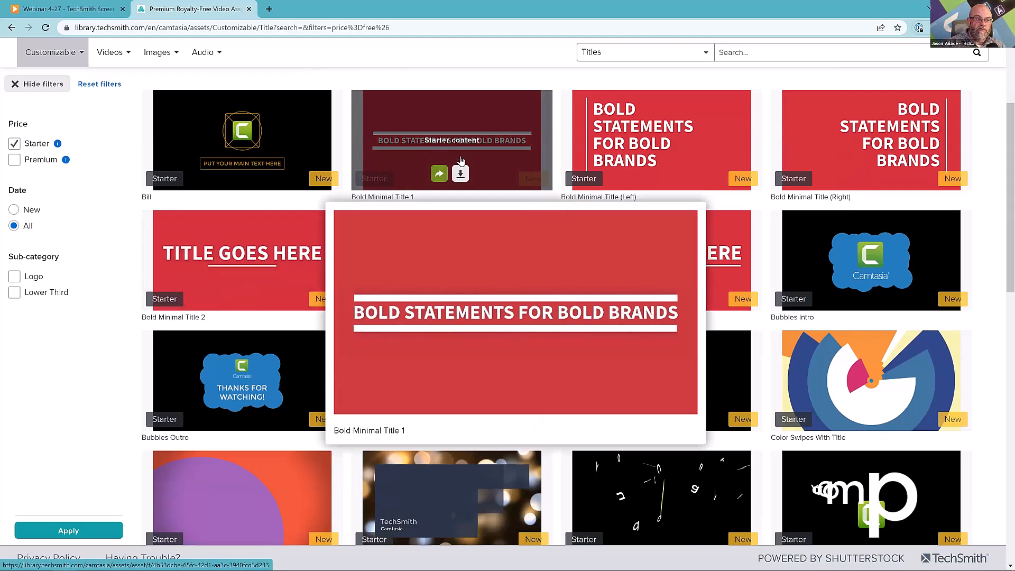
left_click(440, 175)
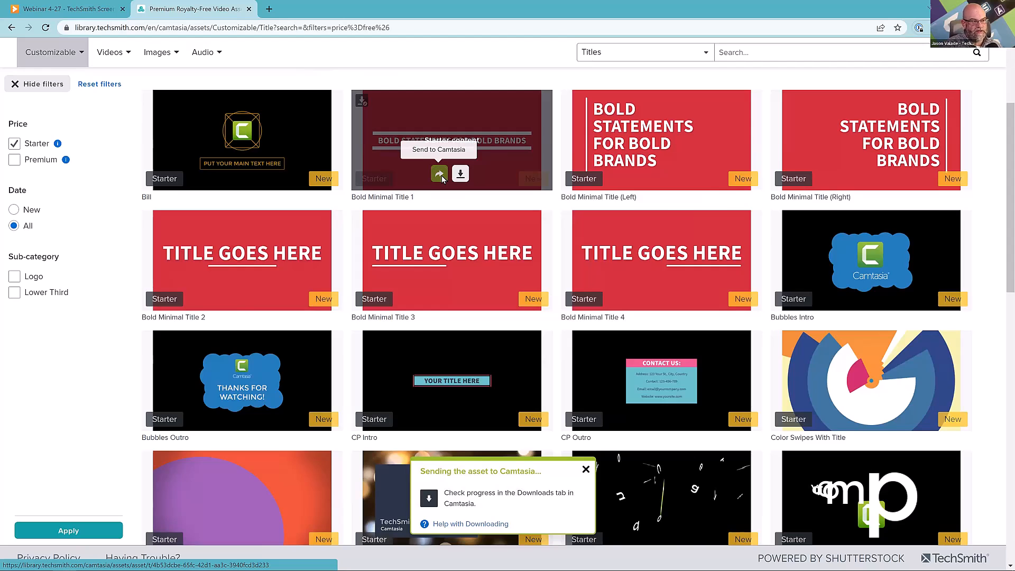
Return to Camtasia, show the Downloads library and preview the Bold-Minimal-Title-01 asset, closing the preview when done.
key("alt+Tab")
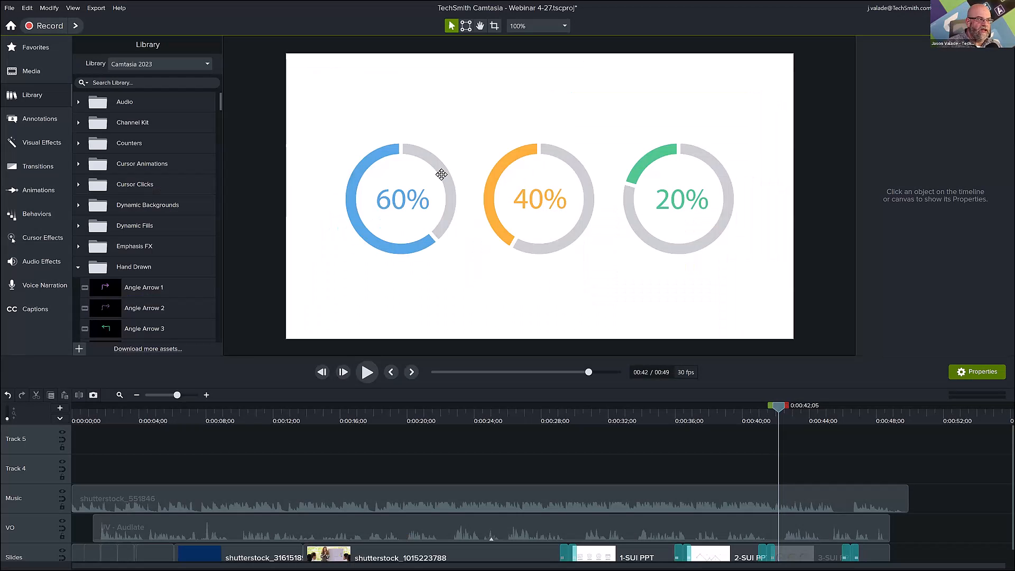
left_click(201, 67)
left_click(164, 139)
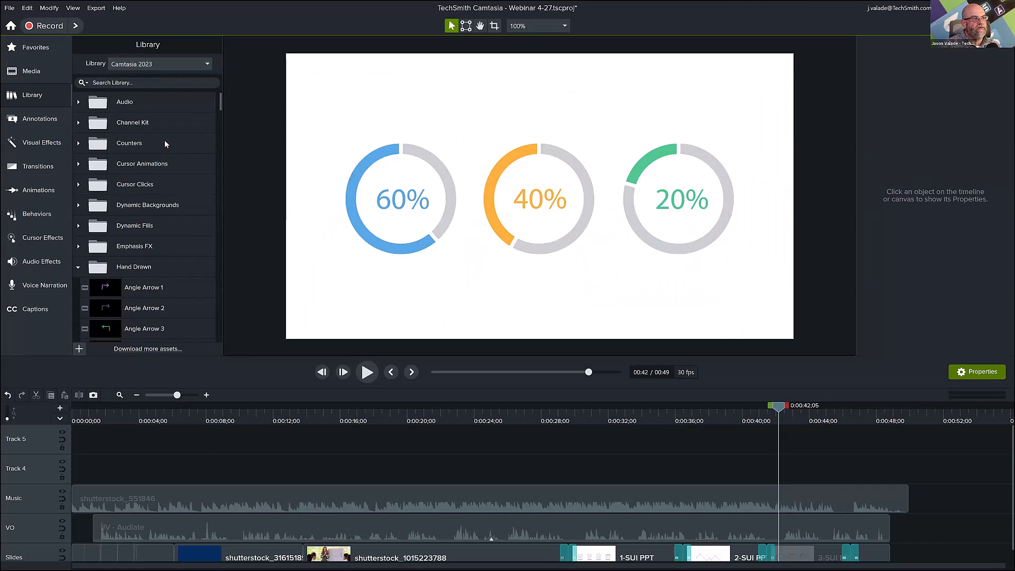
double_click(142, 124)
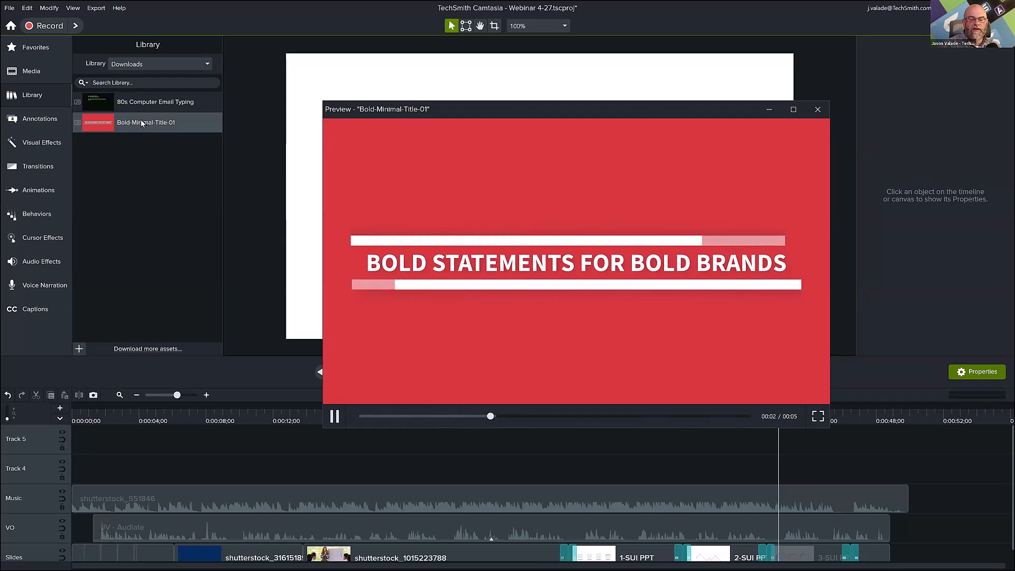
left_click(819, 109)
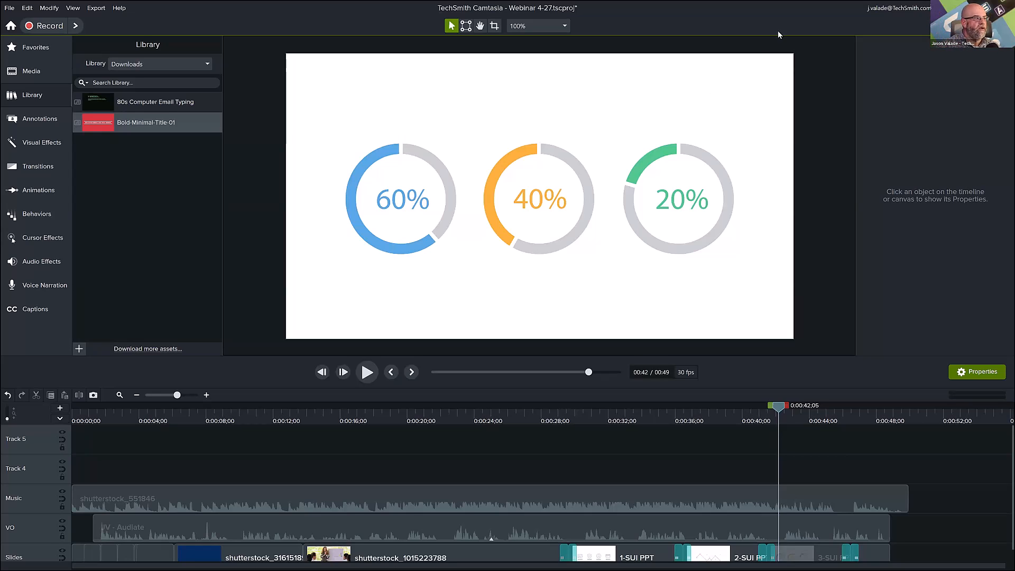
Show the available audio effects in Camtasia and switch to the Webinar 4-27 Screencast page in the browser.
left_click(62, 256)
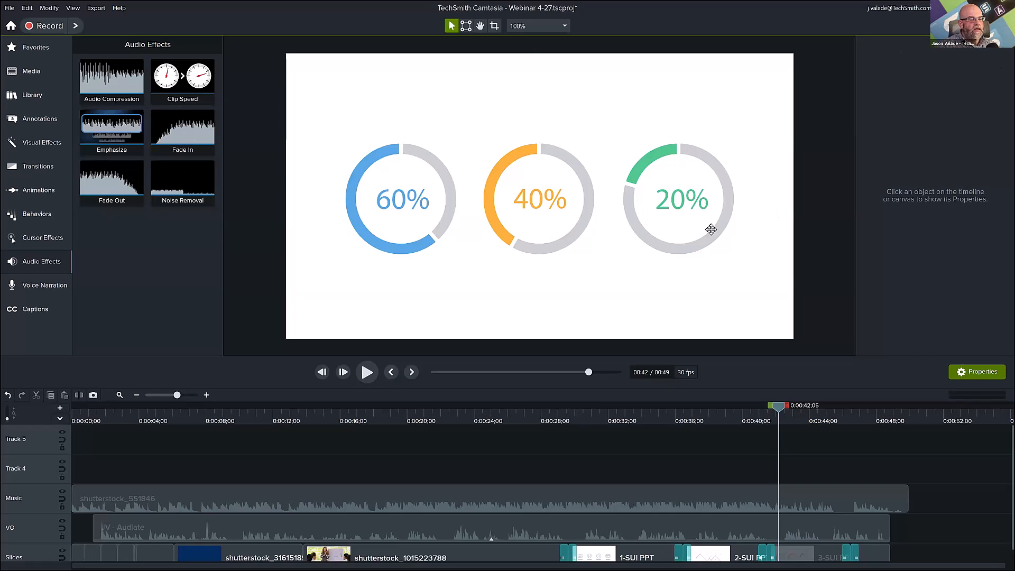
key("super+Tab")
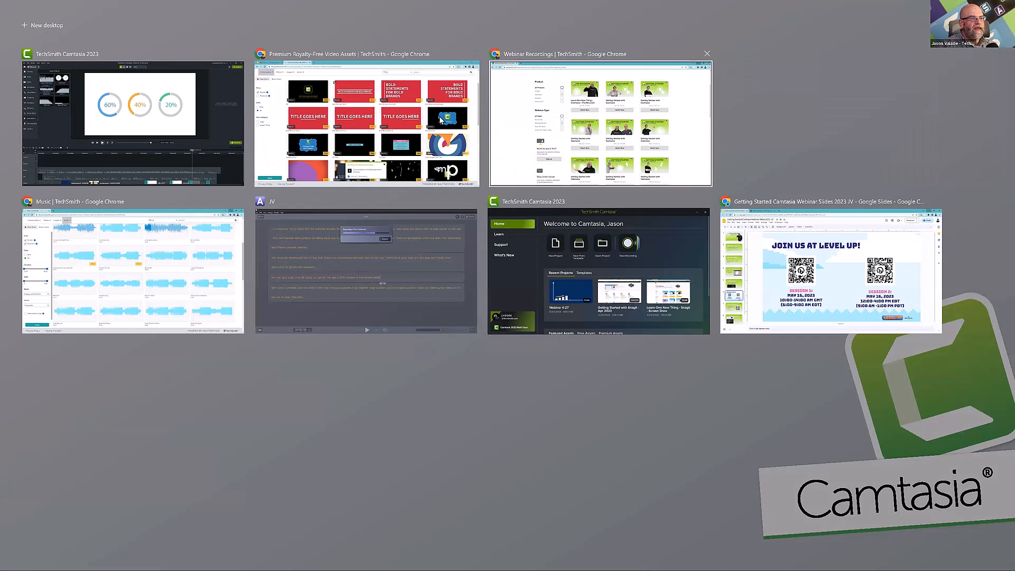
left_click(417, 142)
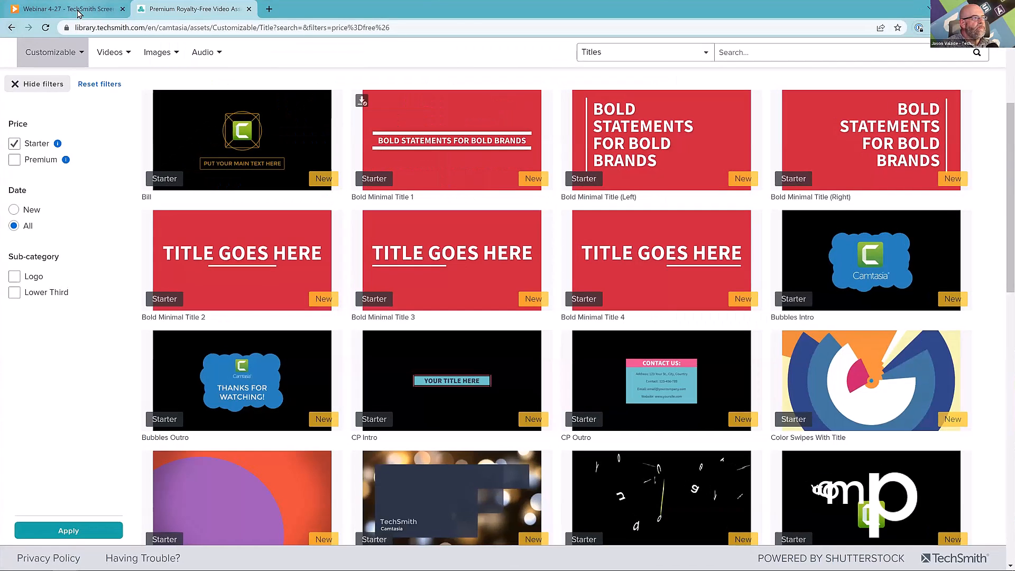
left_click(68, 10)
Switch to the Getting Started Camtasia Webinar Slides in Google Slides and show the "Thank you for attending!" slide.
key("super+Tab")
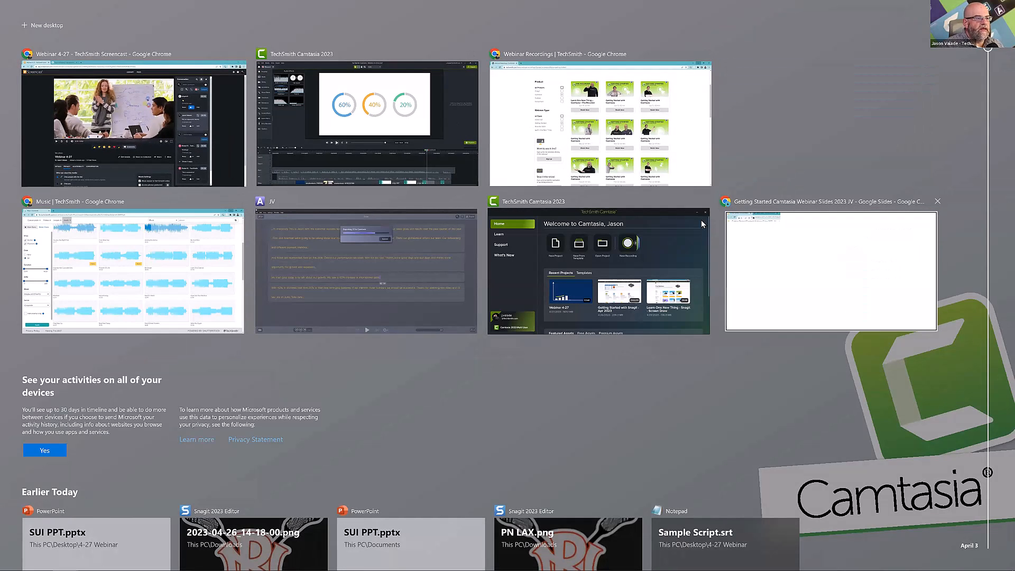
left_click(733, 268)
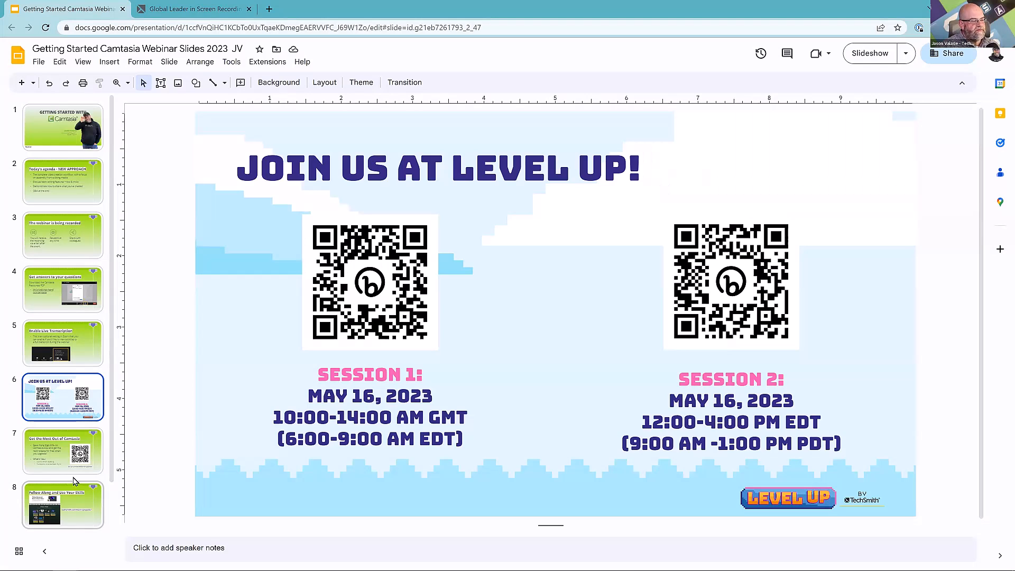
scroll(77, 492, "down", 1)
left_click(73, 512)
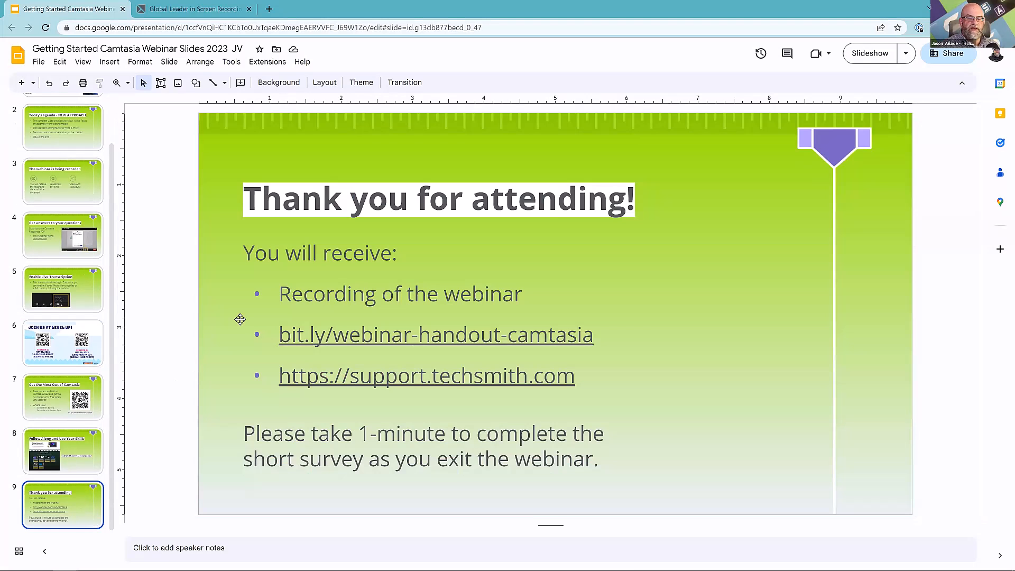